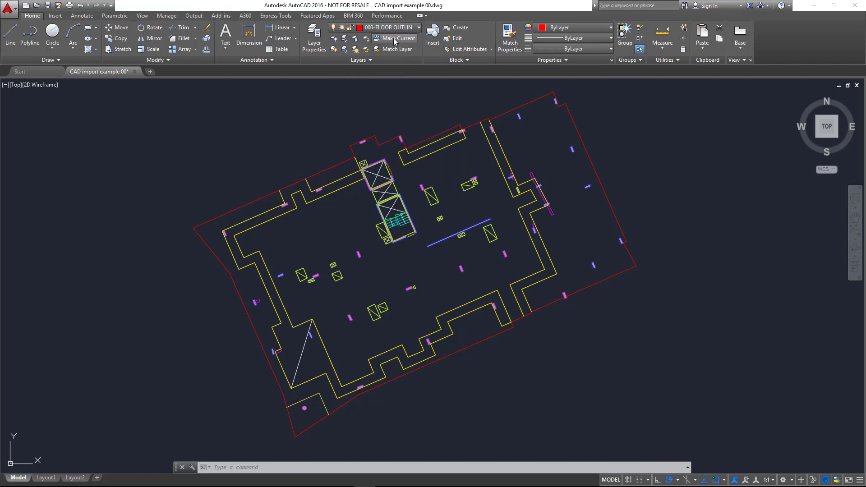
- Check which layer the red floor outline is on, and clear the selection
{"action": "left_click", "coordinate": [474, 125]}
{"action": "mouse_move", "coordinate": [476, 125]}
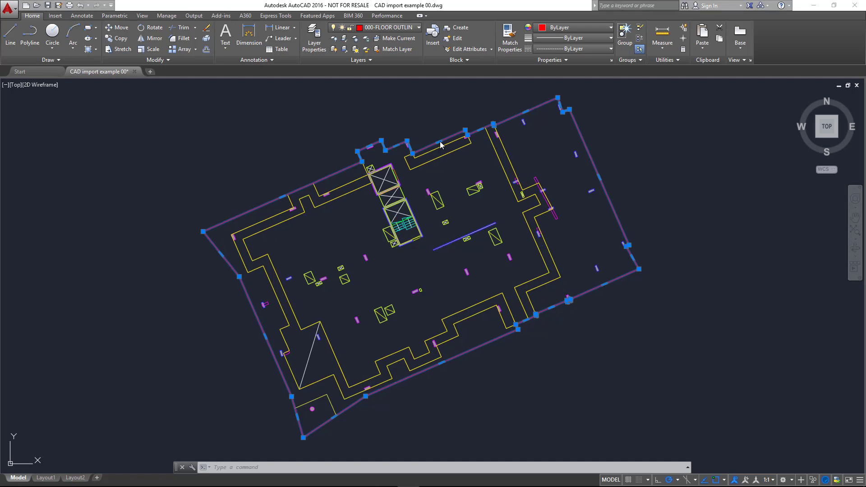
{"action": "left_click", "coordinate": [449, 10]}
{"action": "key", "text": "Escape"}
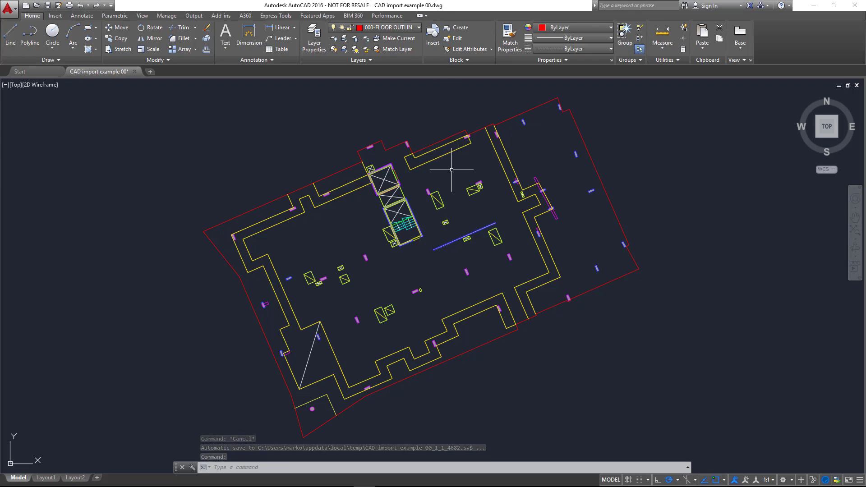
- Check the layer of the yellow strip outline near the upper boundary and of the opening outlines beside and within the core
{"action": "left_click", "coordinate": [439, 159]}
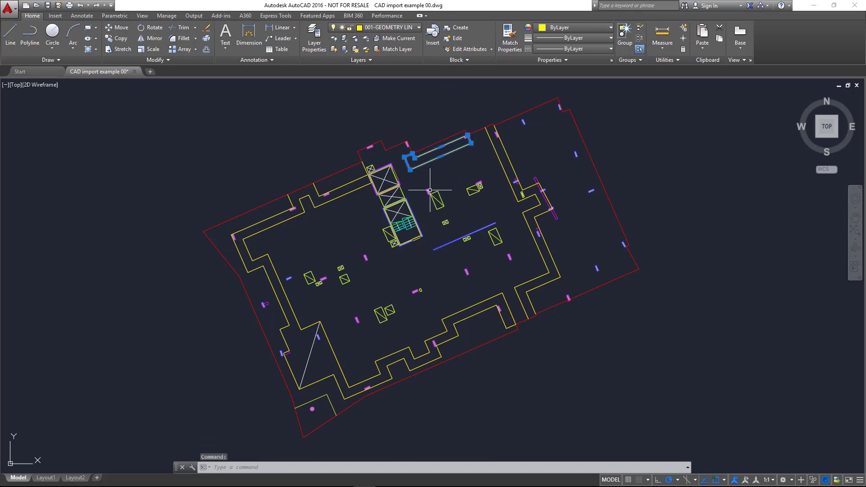
{"action": "scroll", "coordinate": [427, 190], "scroll_direction": "up", "scroll_amount": 2}
{"action": "scroll", "coordinate": [424, 190], "scroll_direction": "up", "scroll_amount": 2}
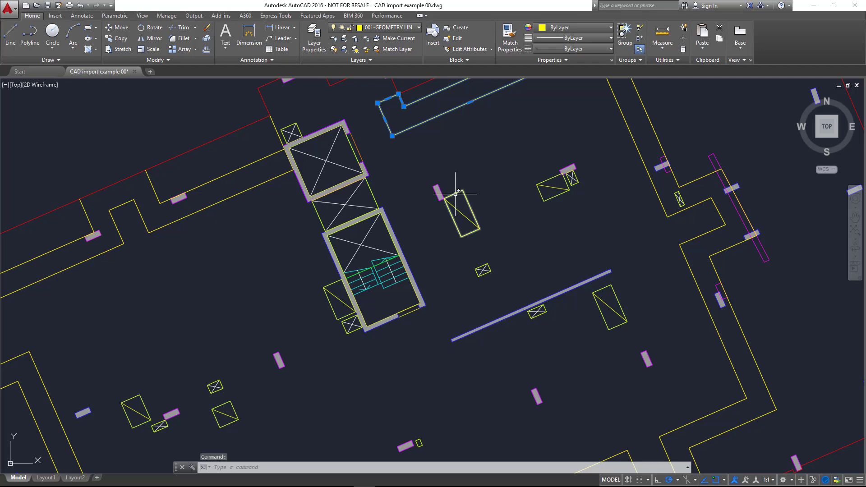
{"action": "left_click", "coordinate": [456, 193]}
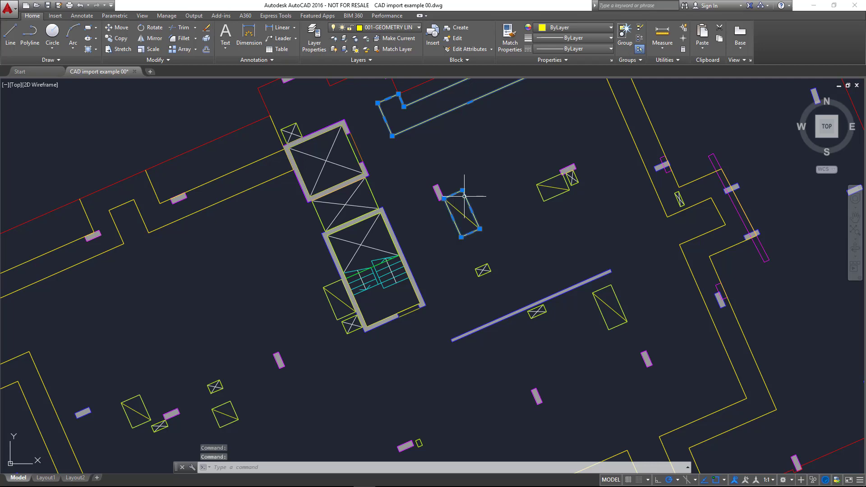
{"action": "key", "text": "Escape"}
{"action": "left_click", "coordinate": [483, 267]}
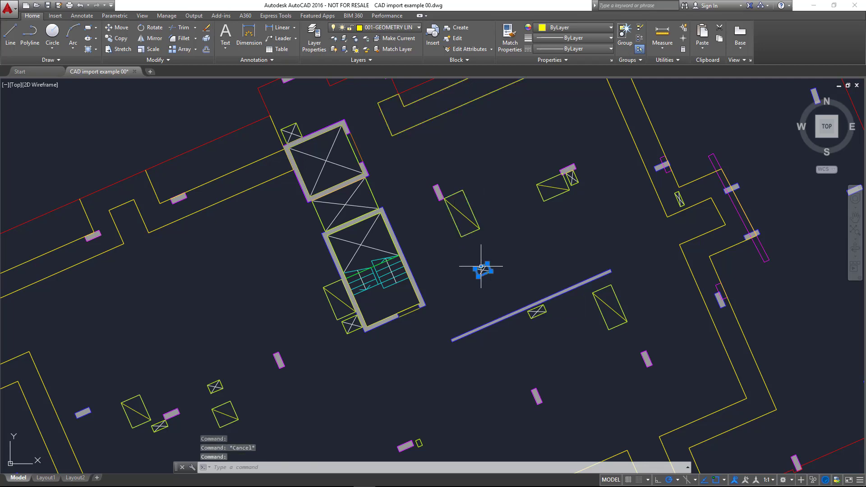
{"action": "right_click", "coordinate": [377, 192]}
{"action": "key", "text": "Escape"}
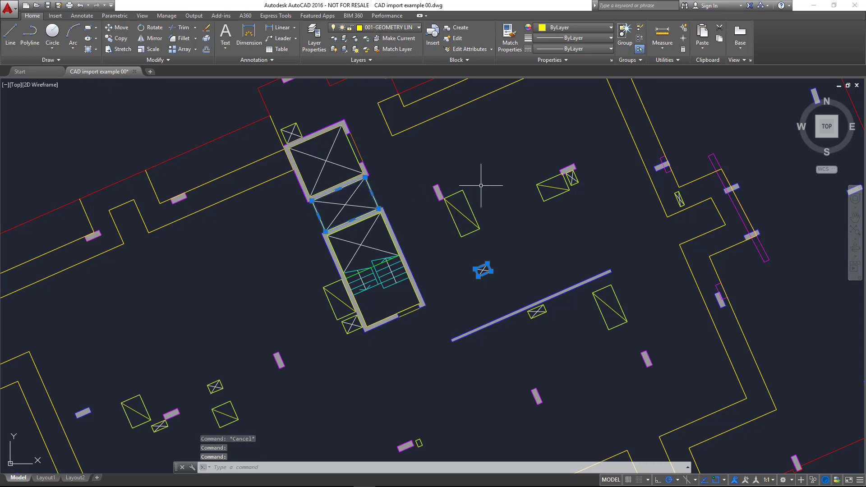
{"action": "key", "text": "Escape"}
- Check the layer of the open polyline around the circular column in the plan's lower-left corner
{"action": "middle_click_drag", "start_coordinate": [458, 270], "coordinate": [531, 141]}
{"action": "middle_click_drag", "start_coordinate": [402, 288], "coordinate": [462, 187]}
{"action": "middle_click_drag", "start_coordinate": [342, 377], "coordinate": [397, 234]}
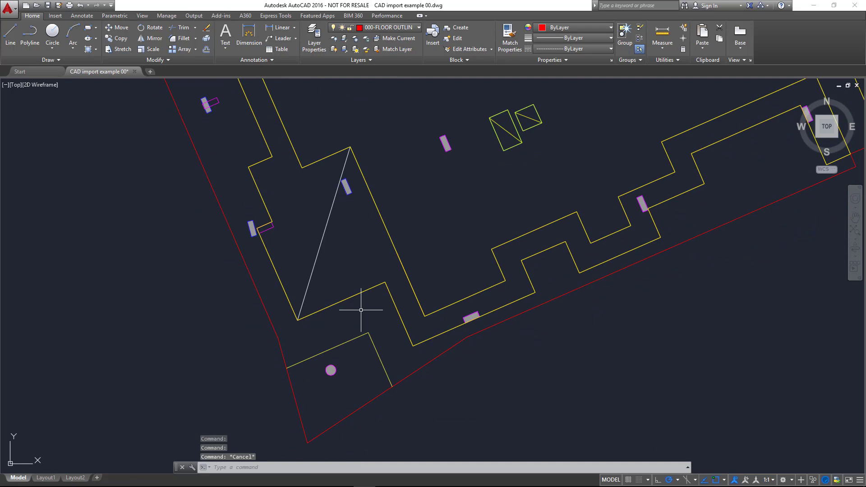
{"action": "left_click", "coordinate": [314, 357]}
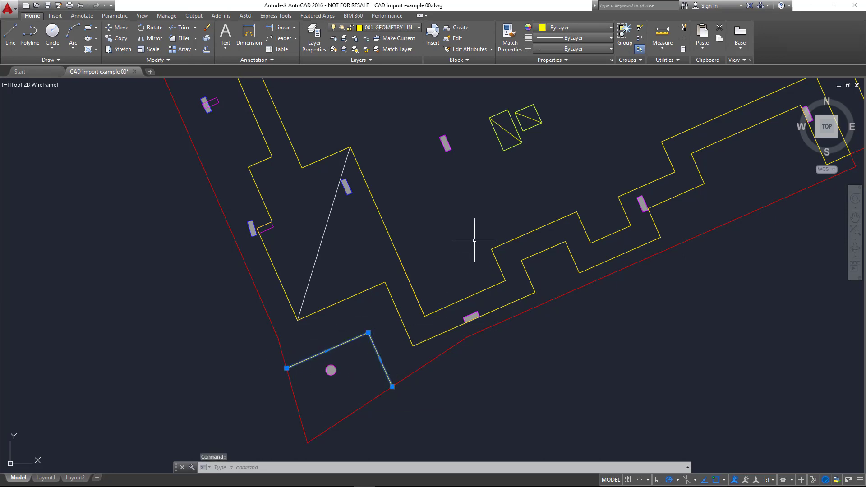
{"action": "key", "text": "Escape"}
{"action": "key", "text": "Escape"}
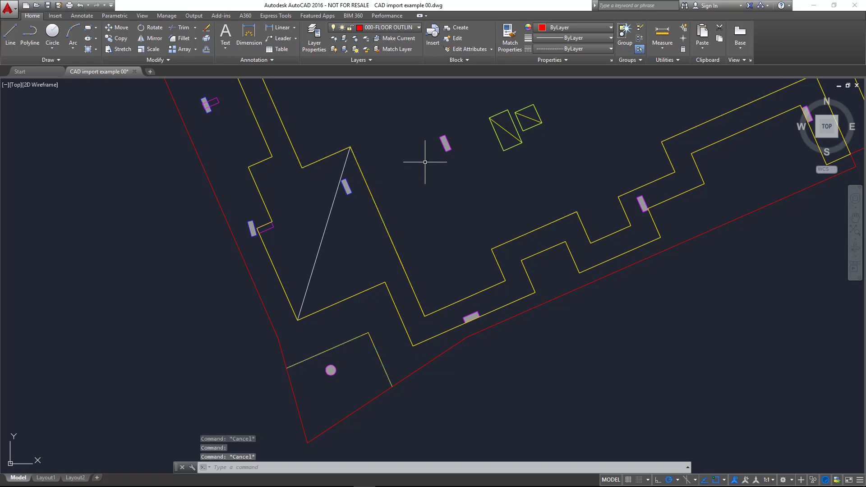
- Check the layer of the blue rectangular column beside the white diagonal line
{"action": "scroll", "coordinate": [425, 181], "scroll_direction": "up", "scroll_amount": 4}
{"action": "scroll", "coordinate": [424, 222], "scroll_direction": "up", "scroll_amount": 2}
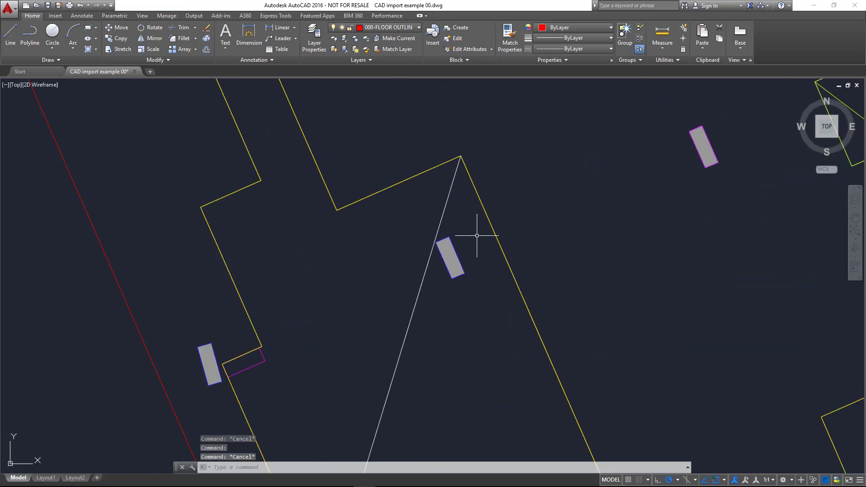
{"action": "left_click", "coordinate": [455, 248]}
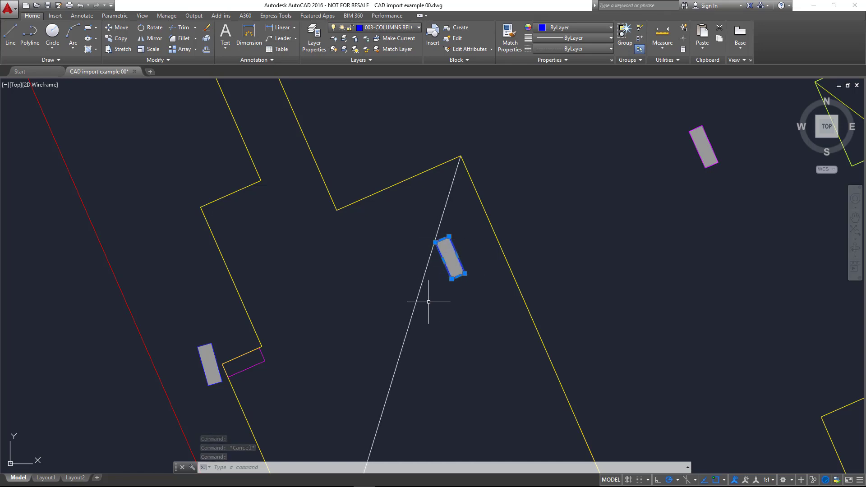
{"action": "scroll", "coordinate": [425, 294], "scroll_direction": "down", "scroll_amount": 5}
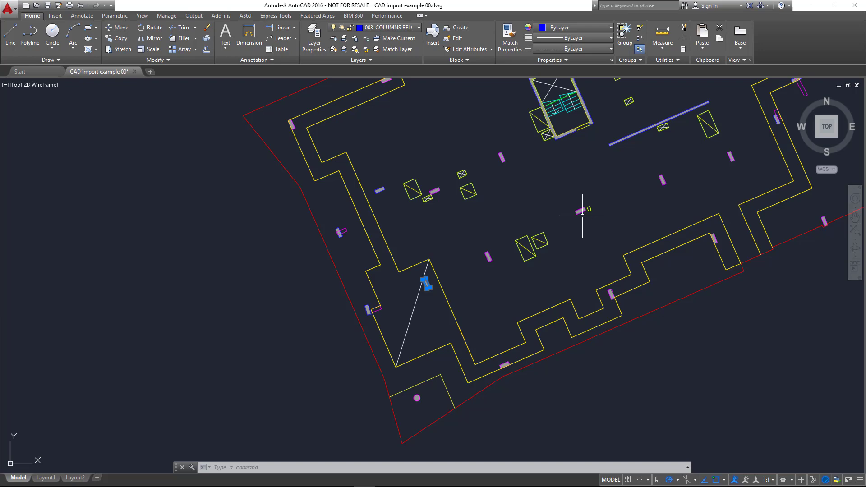
{"action": "mouse_move", "coordinate": [625, 164]}
{"action": "middle_mouse_down"}
{"action": "mouse_move", "coordinate": [613, 193]}
{"action": "mouse_move", "coordinate": [534, 254]}
{"action": "middle_mouse_up"}
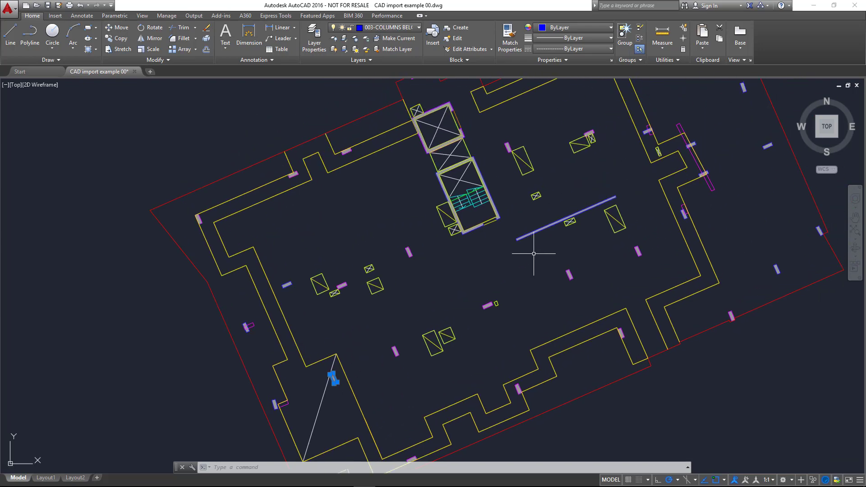
{"action": "key", "text": "Escape"}
- Check the layer of the long straight blue wall and the stair core walls
{"action": "scroll", "coordinate": [558, 217], "scroll_direction": "up", "scroll_amount": 4}
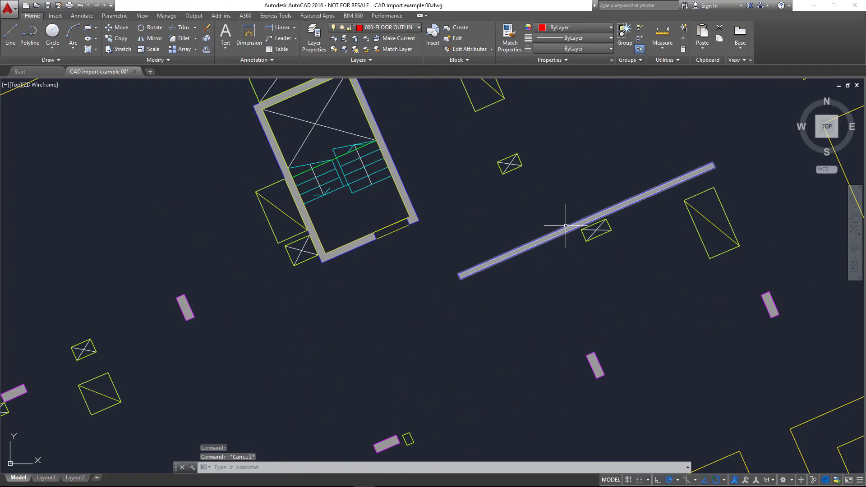
{"action": "left_click", "coordinate": [566, 226]}
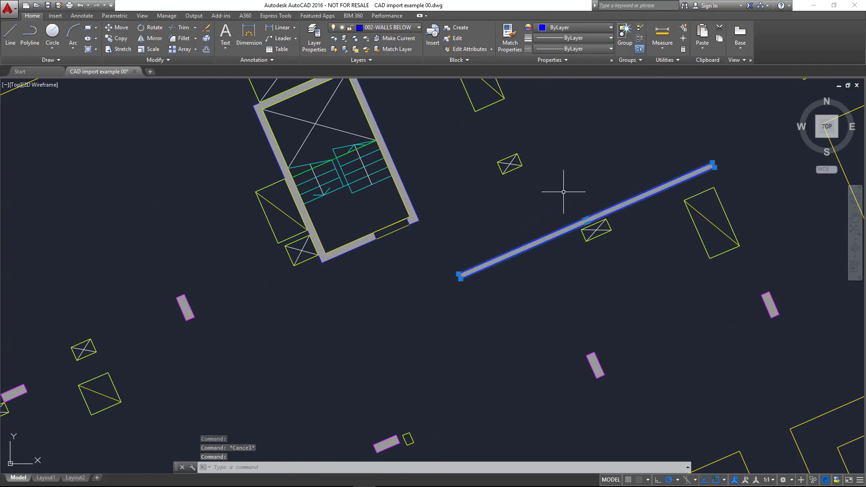
{"action": "middle_click_drag", "start_coordinate": [561, 190], "coordinate": [600, 241]}
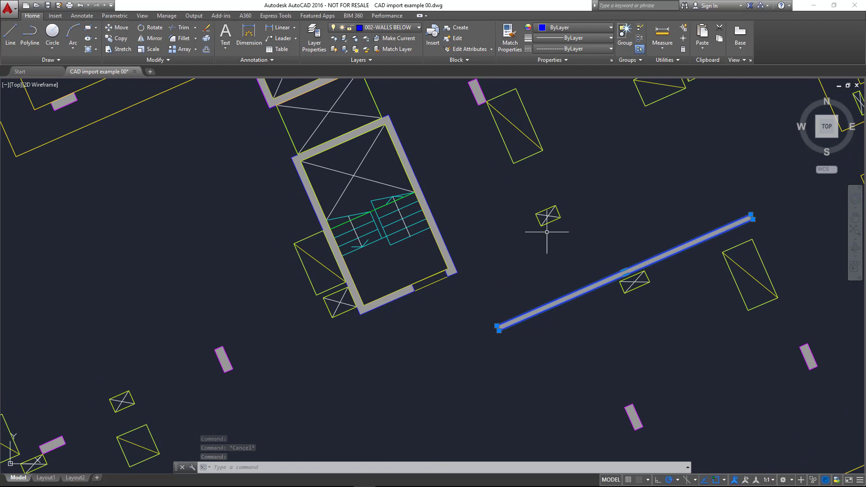
{"action": "left_click", "coordinate": [423, 187]}
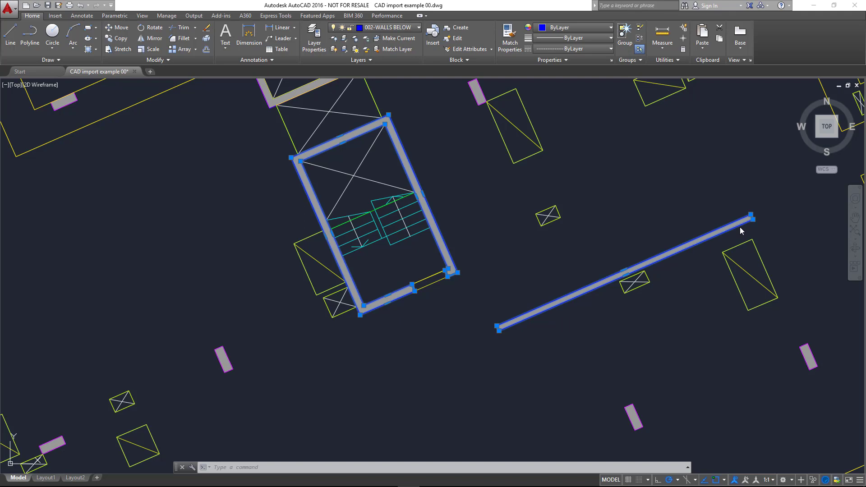
- Switch to SLB and review the CAD import settings, including the scaling factor, without changing them
{"action": "key", "text": "alt+Tab"}
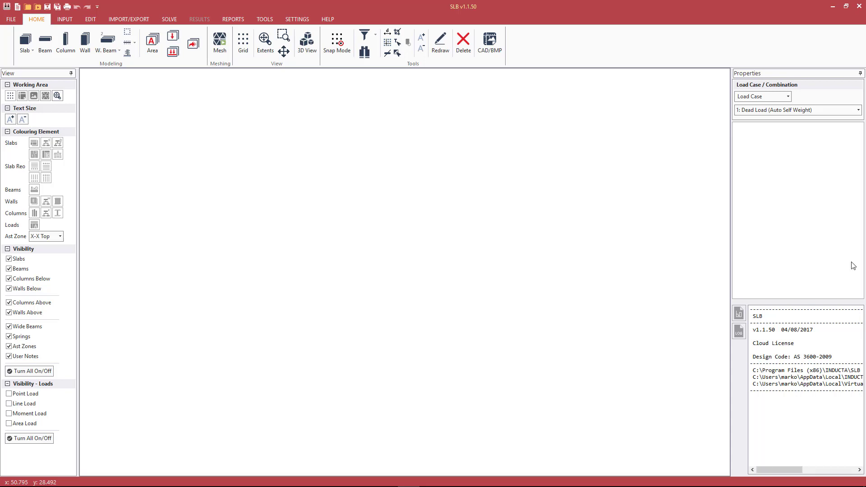
{"action": "left_click", "coordinate": [306, 23]}
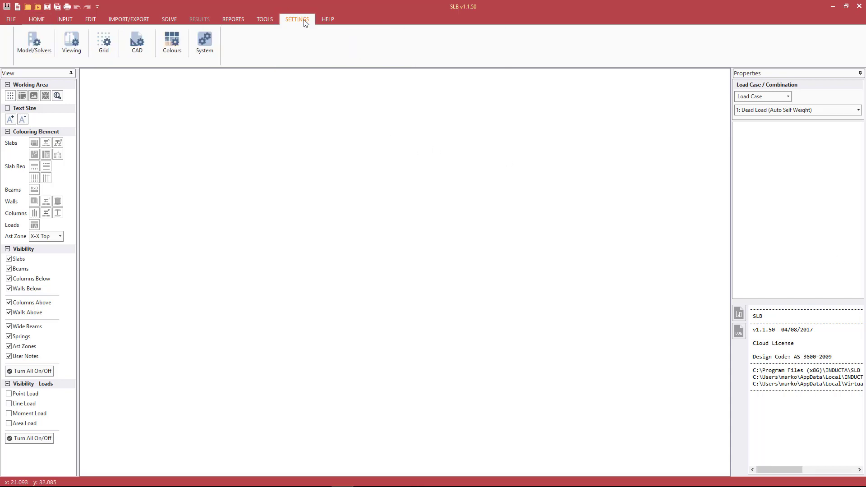
{"action": "left_click", "coordinate": [138, 41]}
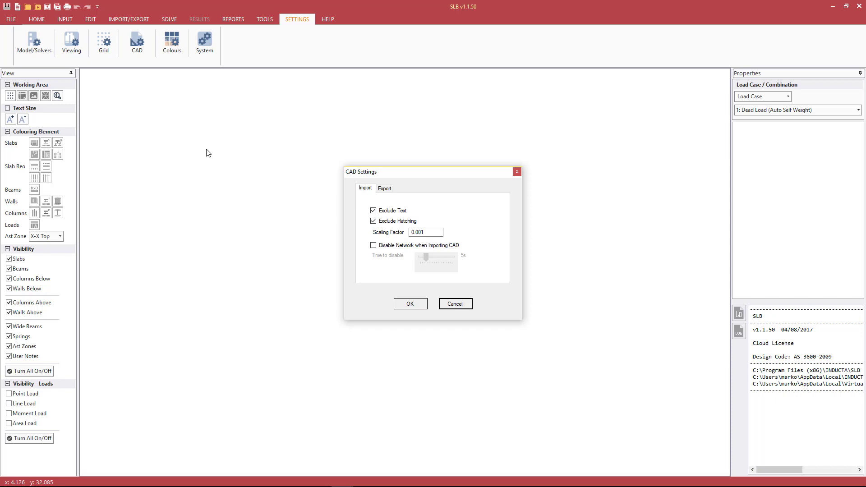
{"action": "left_click", "coordinate": [434, 233]}
{"action": "left_click", "coordinate": [465, 307]}
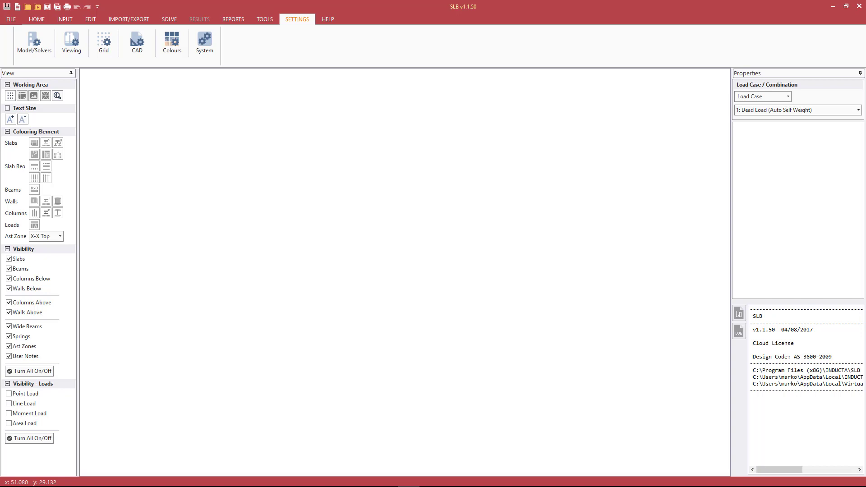
- Load "CAD import example 00.dwg" from the "SLB 4 - CAD Import" folder, shifting its lower-left corner to coordinates (0,0)
{"action": "left_click", "coordinate": [36, 21]}
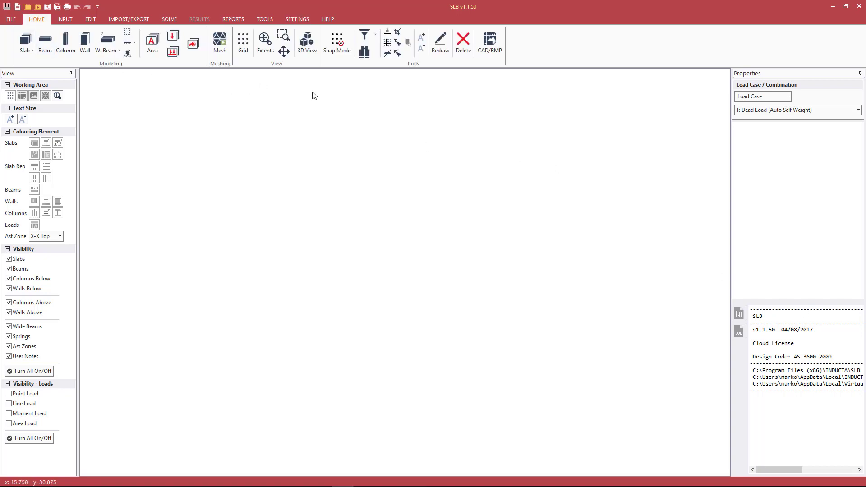
{"action": "left_click", "coordinate": [489, 41]}
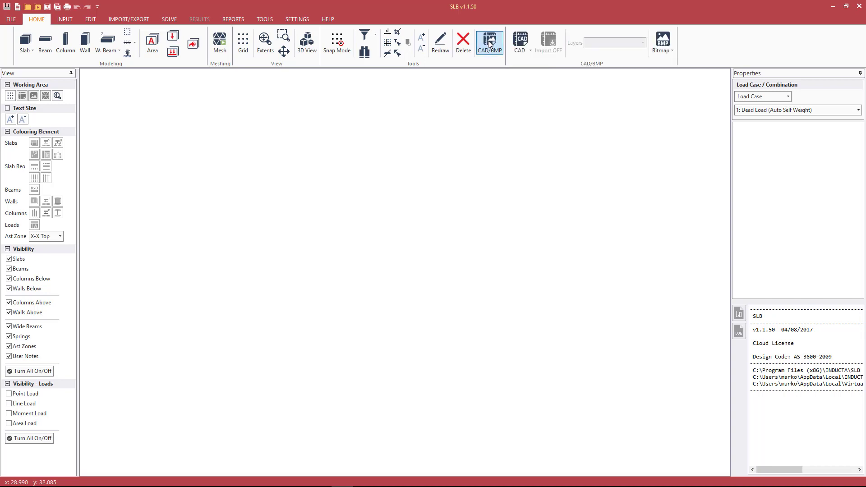
{"action": "left_click", "coordinate": [529, 50]}
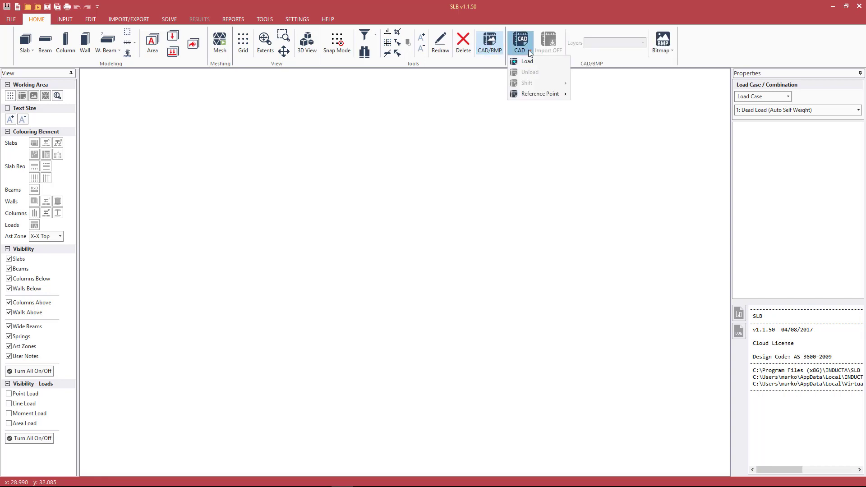
{"action": "left_click", "coordinate": [528, 61]}
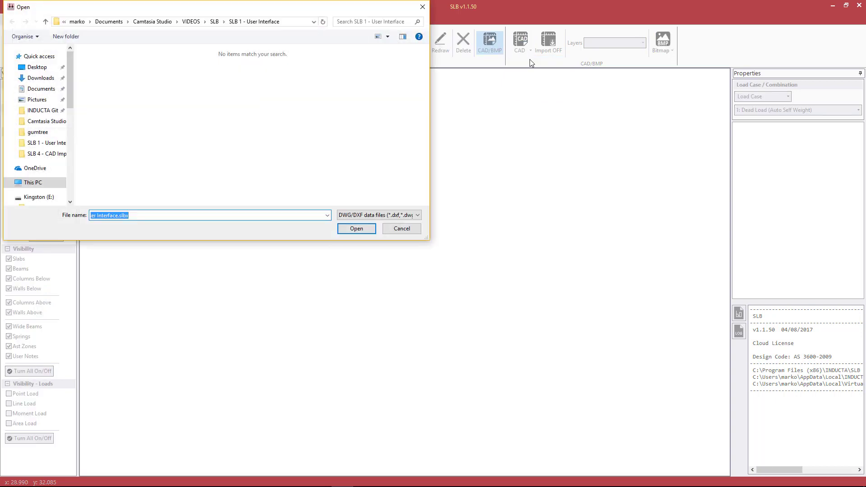
{"action": "left_click", "coordinate": [214, 22]}
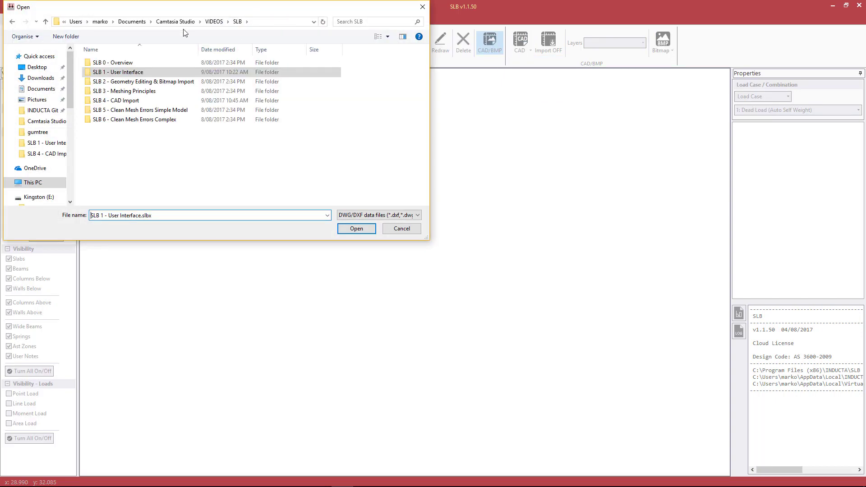
{"action": "left_click", "coordinate": [127, 102]}
{"action": "double_click", "coordinate": [127, 102]}
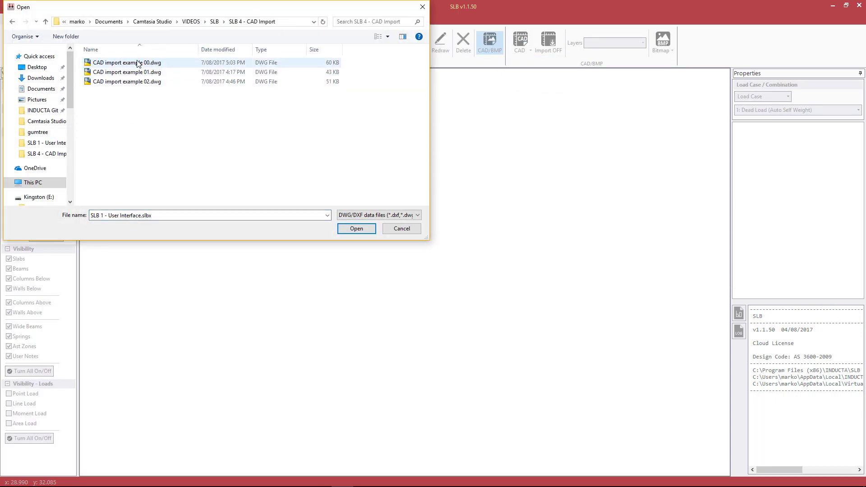
{"action": "double_click", "coordinate": [137, 64]}
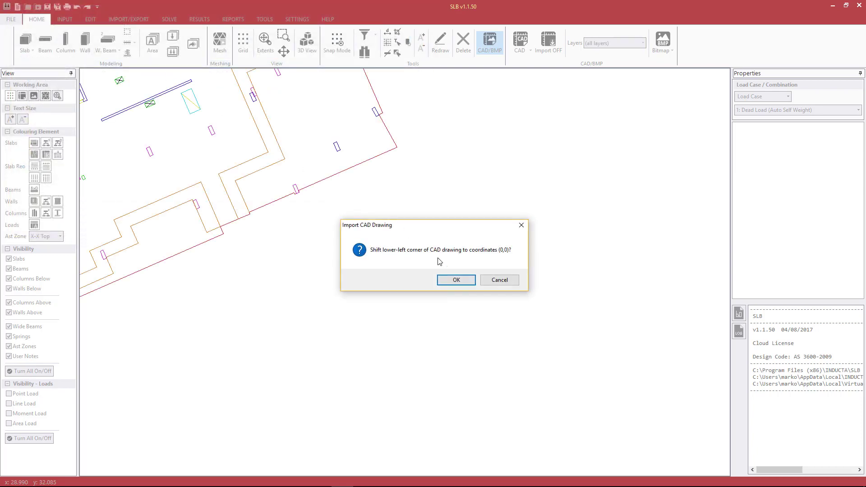
{"action": "left_click", "coordinate": [457, 281]}
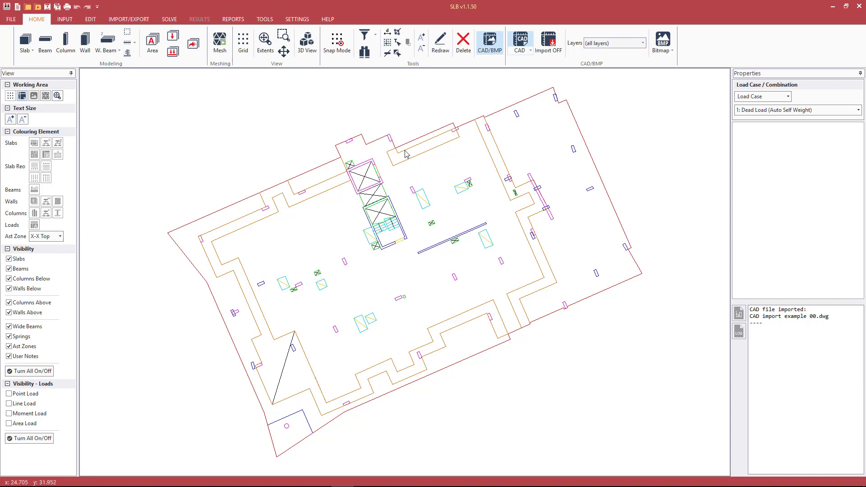
{"action": "left_click_drag", "start_coordinate": [608, 340], "coordinate": [229, 167]}
{"action": "left_click_drag", "start_coordinate": [162, 140], "coordinate": [607, 372]}
- With CAD import switched on, rotate the drawing clockwise to make the long lower edge of the strip near the upper boundary horizontal
{"action": "left_click", "coordinate": [559, 47]}
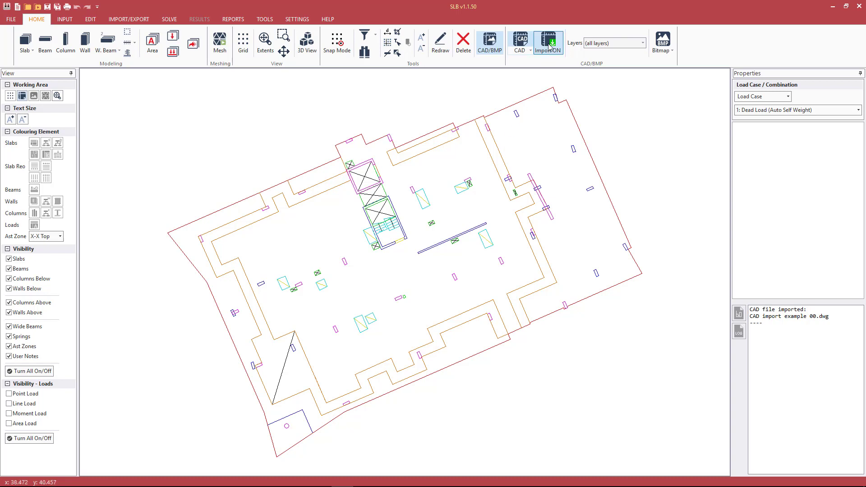
{"action": "left_click", "coordinate": [420, 154]}
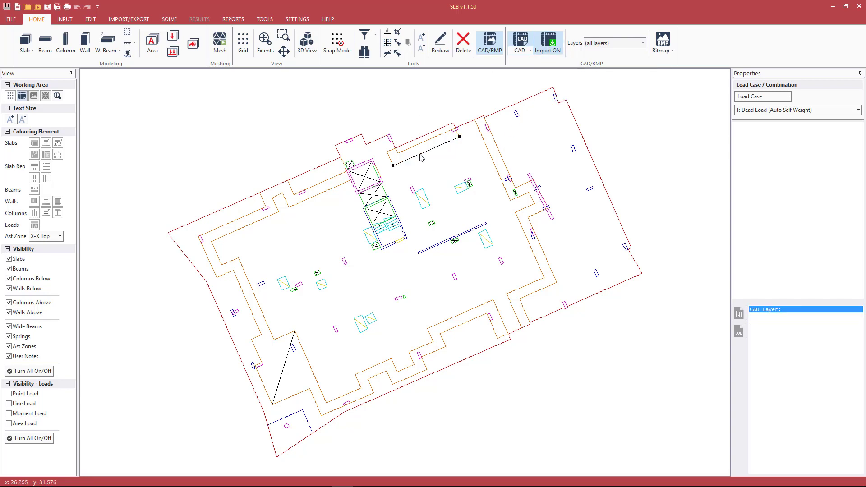
{"action": "left_click", "coordinate": [530, 53]}
{"action": "mouse_move", "coordinate": [539, 94]}
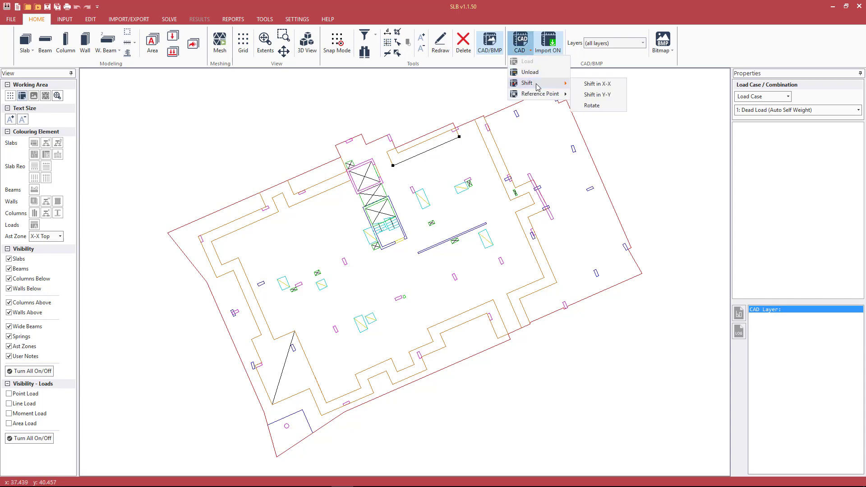
{"action": "left_click", "coordinate": [593, 107]}
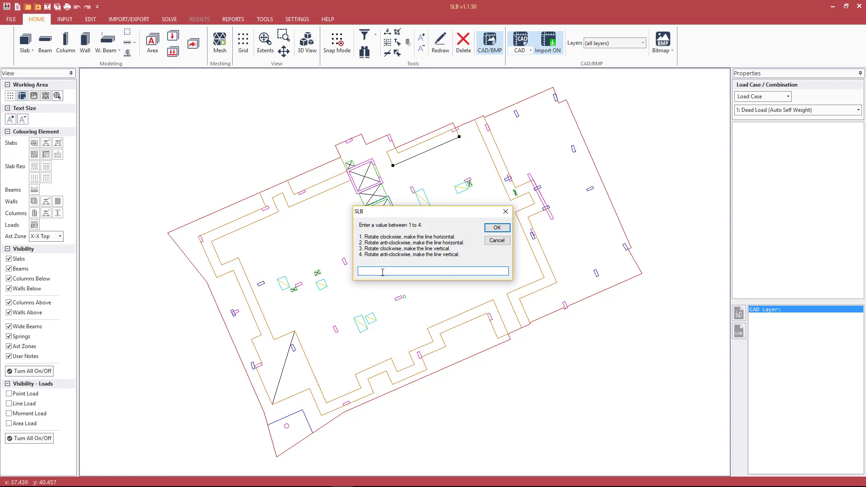
{"action": "left_click", "coordinate": [498, 228]}
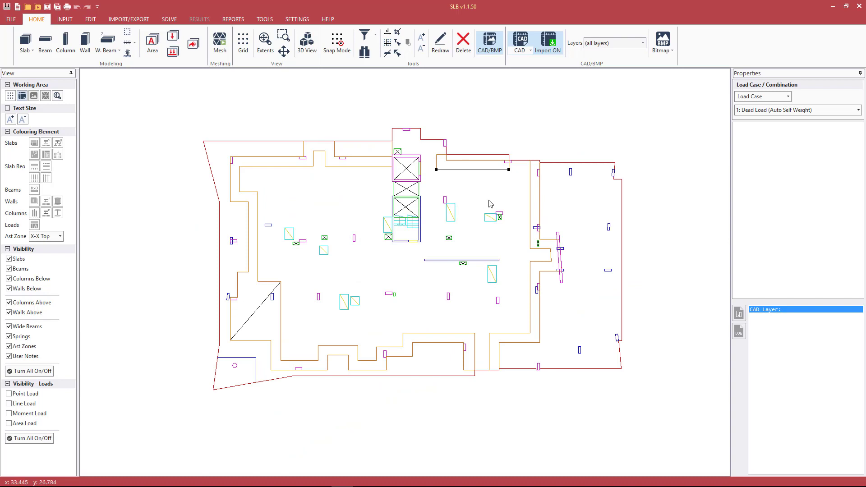
- Show only the 000-FLOOR OUTLINE layer and import its whole outline as slab geometry lines
{"action": "left_click", "coordinate": [554, 50]}
{"action": "left_click", "coordinate": [555, 51]}
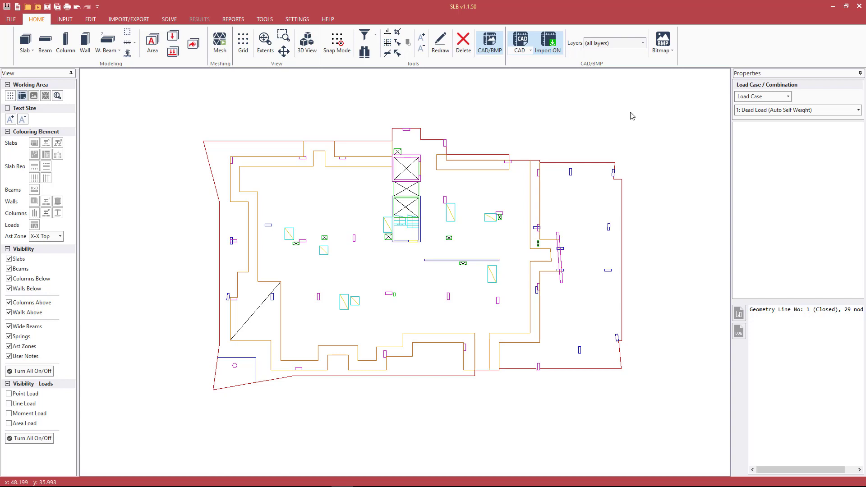
{"action": "left_click", "coordinate": [625, 44]}
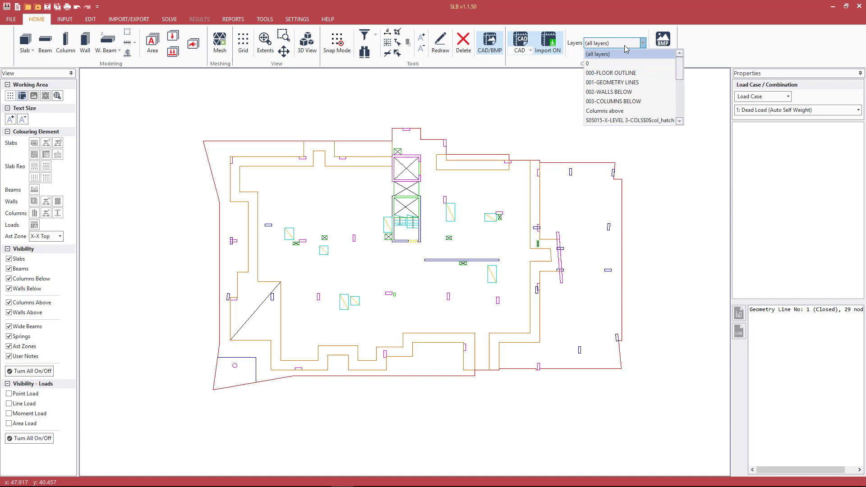
{"action": "left_click", "coordinate": [611, 73]}
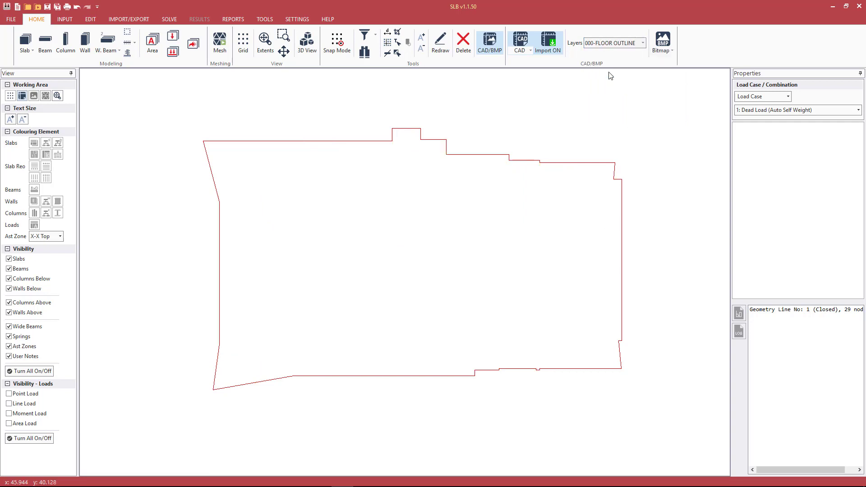
{"action": "left_click", "coordinate": [556, 53]}
{"action": "left_click_drag", "start_coordinate": [668, 416], "coordinate": [168, 100]}
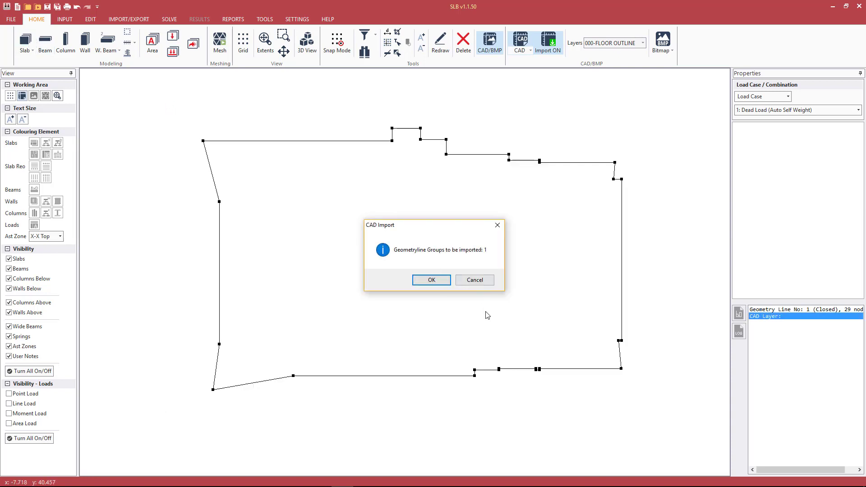
{"action": "left_click", "coordinate": [431, 280]}
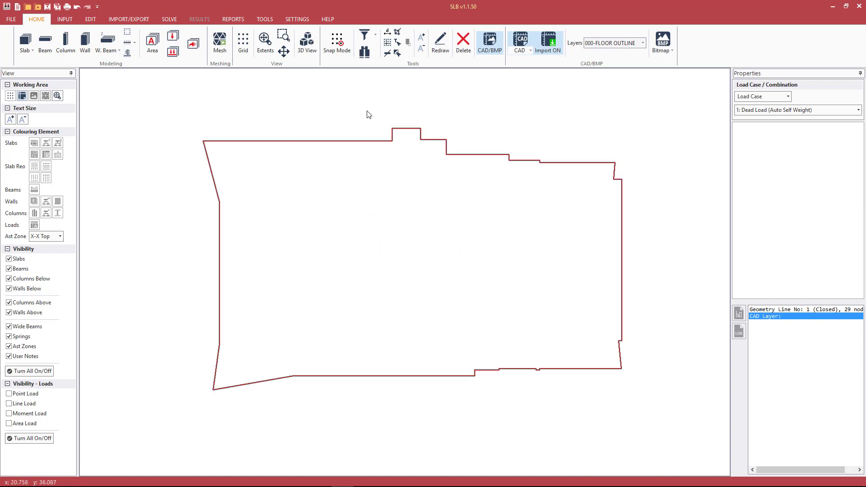
- Hide the CAD drawing to check the imported floor outline's slab geometry properties, and show the drawing again
{"action": "left_click", "coordinate": [524, 40]}
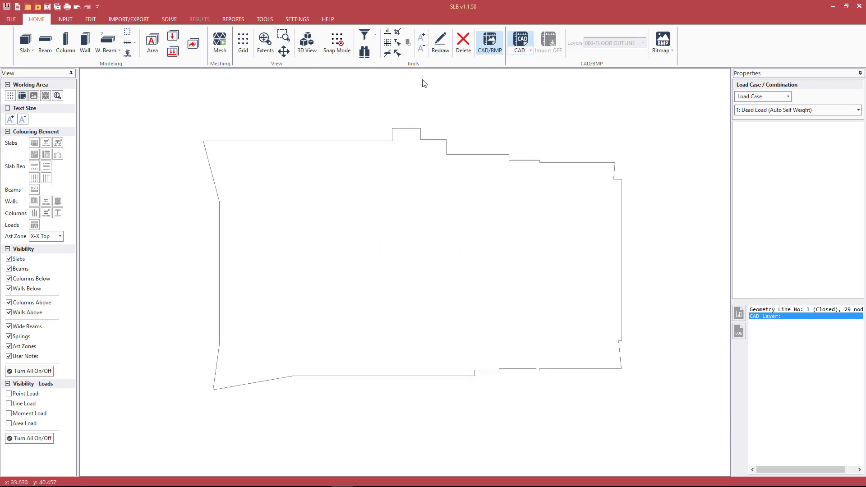
{"action": "left_click", "coordinate": [403, 130]}
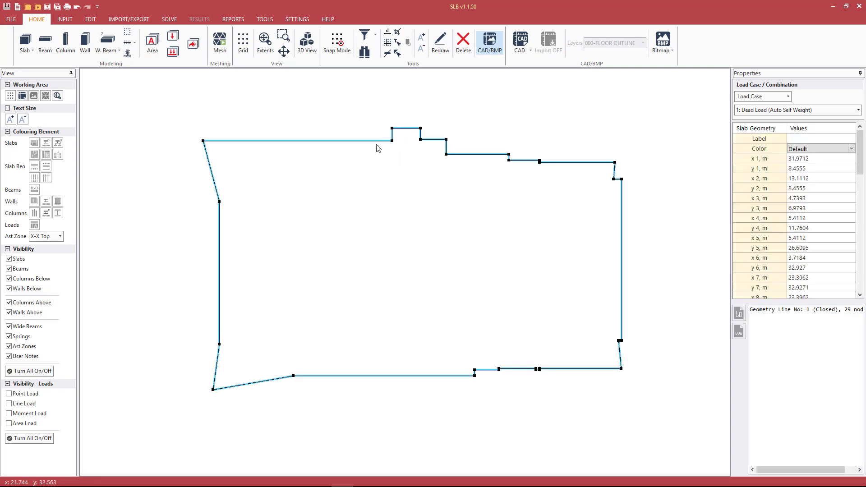
{"action": "left_click", "coordinate": [370, 113]}
{"action": "left_click", "coordinate": [519, 42]}
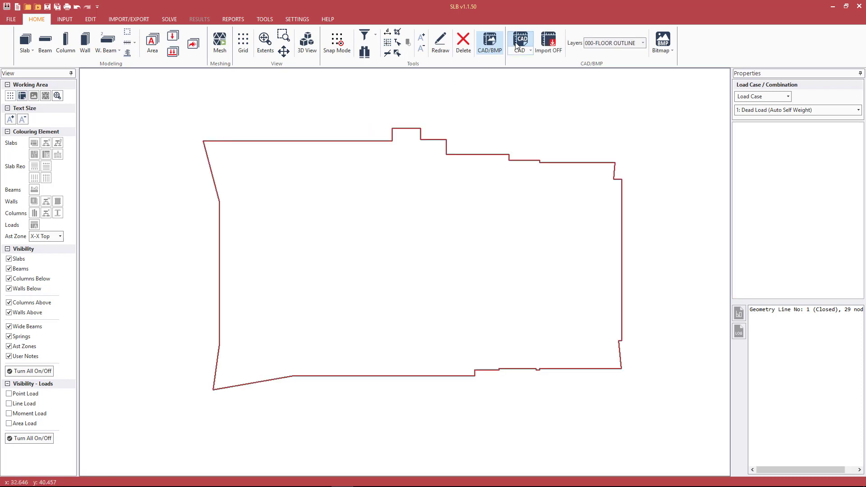
- Show only the 001-GEOMETRY LINES layer and import all of its lines as slab geometry with CAD import switched on
{"action": "left_click", "coordinate": [615, 43]}
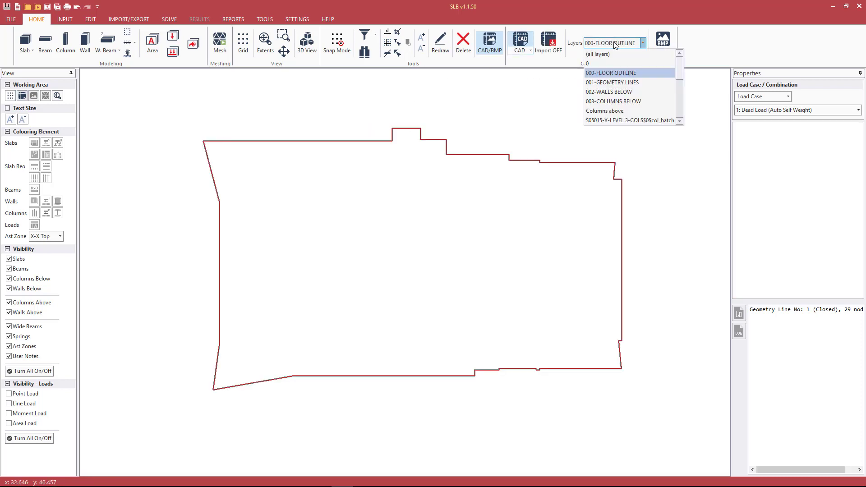
{"action": "left_click", "coordinate": [614, 83]}
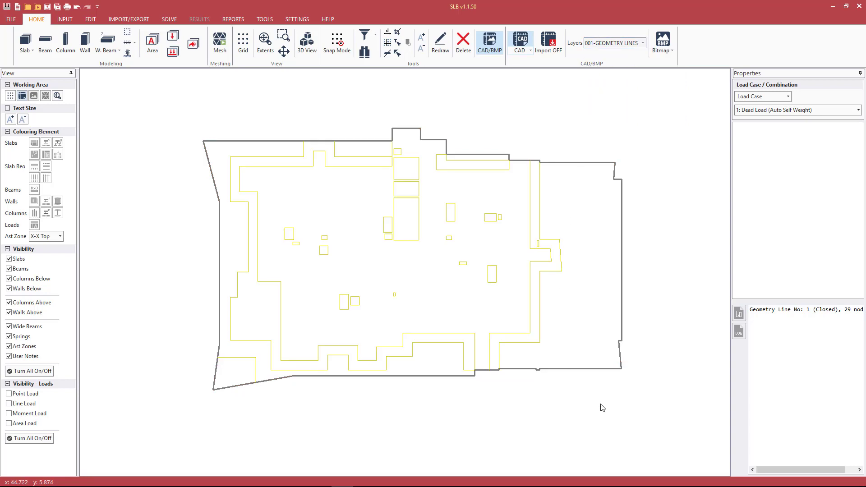
{"action": "left_click_drag", "start_coordinate": [603, 408], "coordinate": [561, 378]}
{"action": "left_click", "coordinate": [557, 39]}
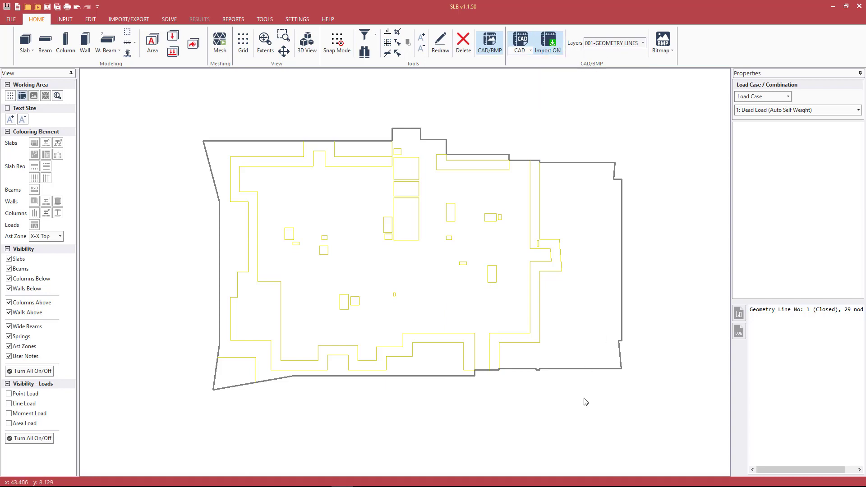
{"action": "left_click_drag", "start_coordinate": [612, 419], "coordinate": [156, 92]}
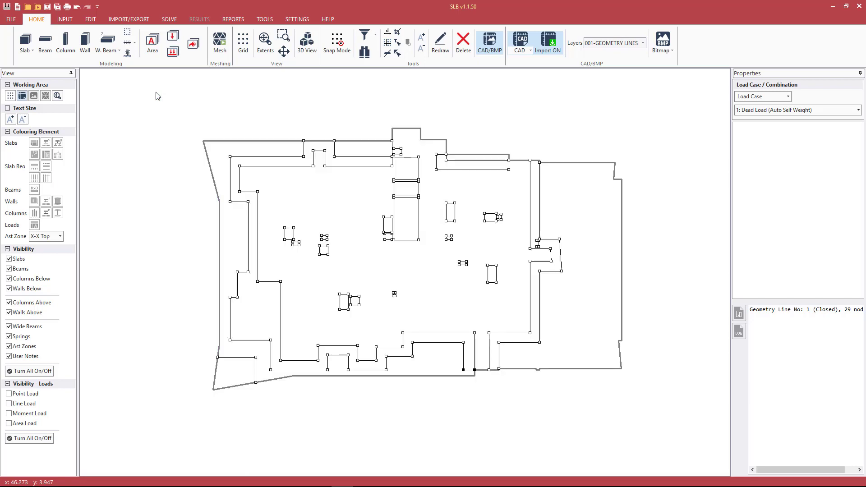
{"action": "left_click", "coordinate": [26, 41]}
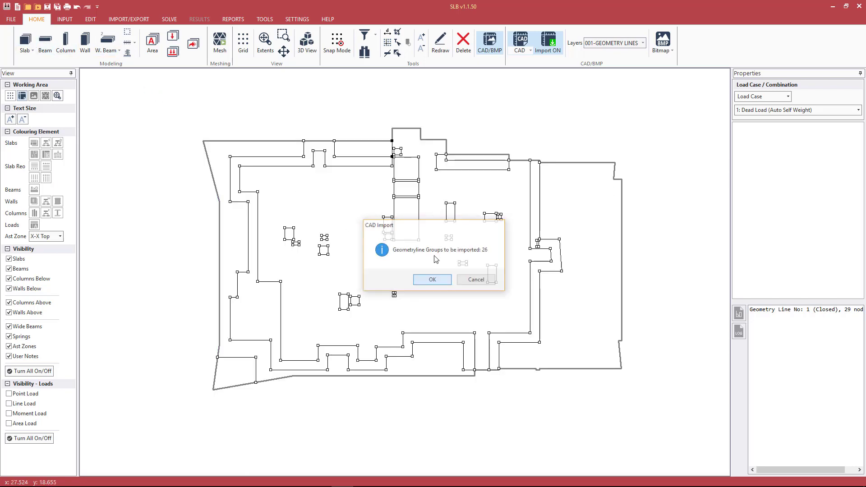
{"action": "left_click", "coordinate": [433, 280]}
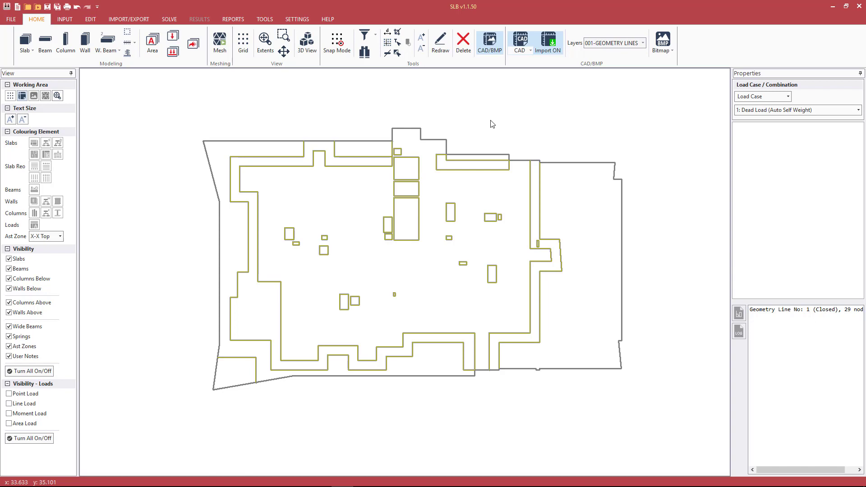
- Display all layers again and isolate the layer of the small column near the slab's upper-right corner
{"action": "left_click", "coordinate": [612, 45]}
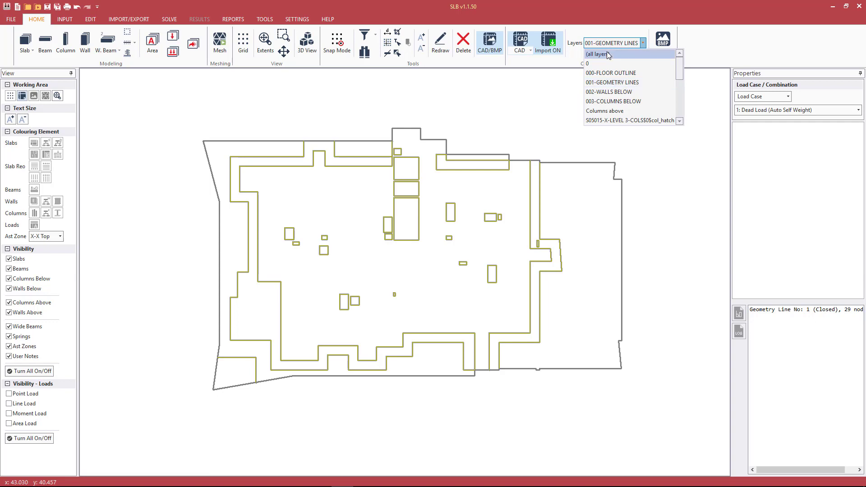
{"action": "left_click", "coordinate": [608, 54]}
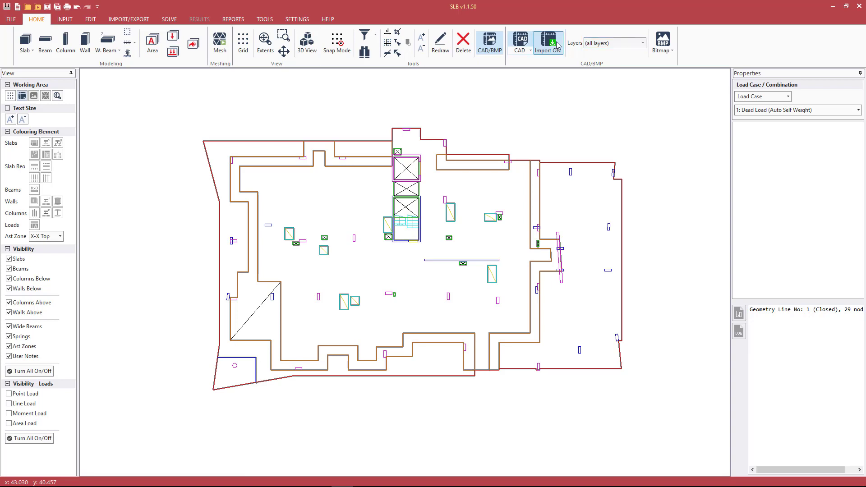
{"action": "left_click", "coordinate": [571, 172]}
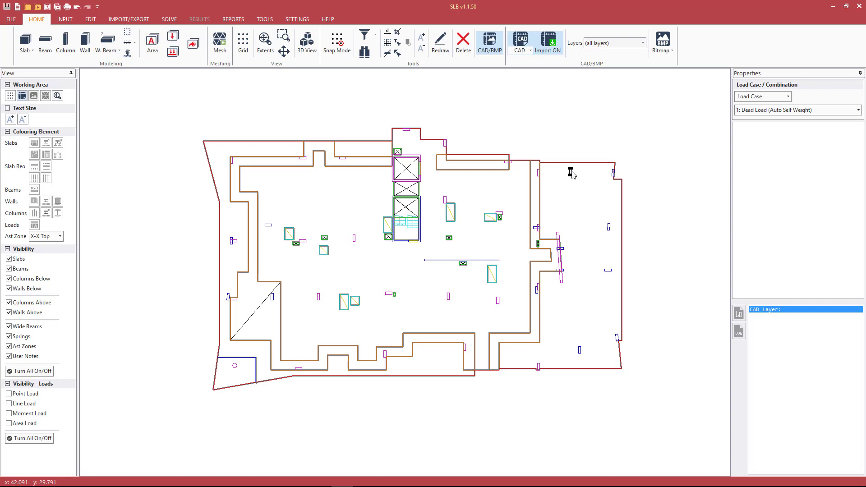
{"action": "right_click", "coordinate": [572, 174]}
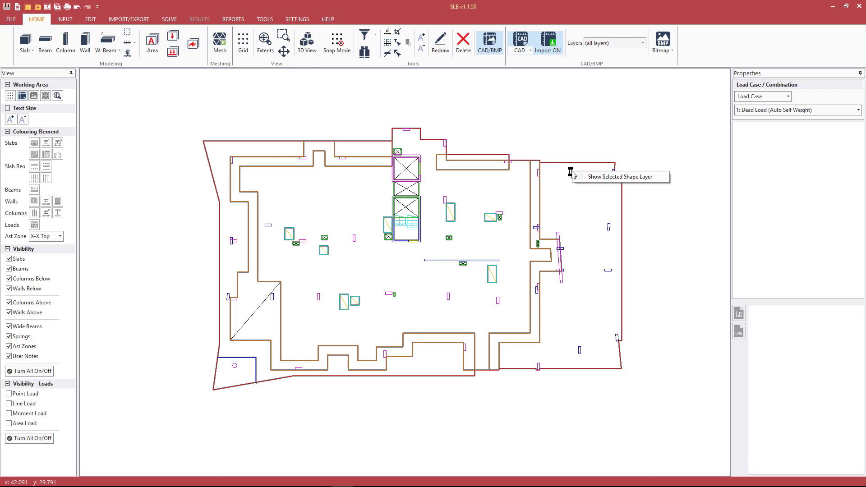
{"action": "left_click", "coordinate": [598, 179]}
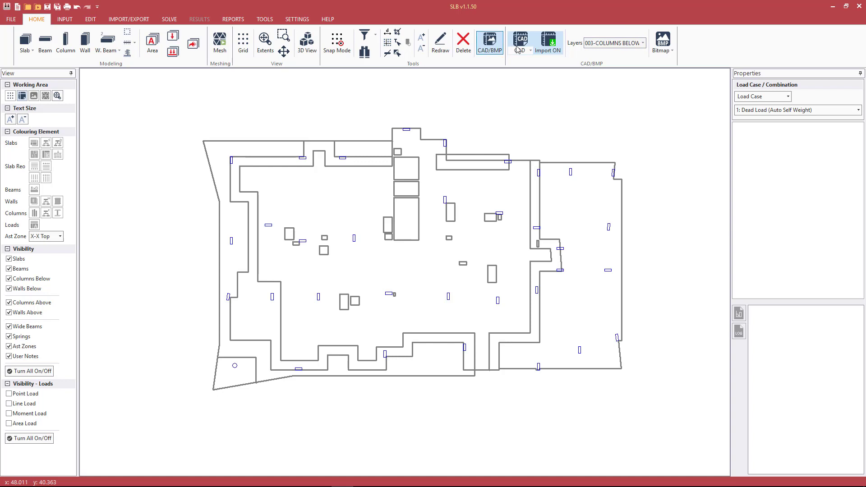
- Import all shapes on the 003-COLUMNS BELOW layer as columns
{"action": "left_click_drag", "start_coordinate": [679, 430], "coordinate": [163, 102]}
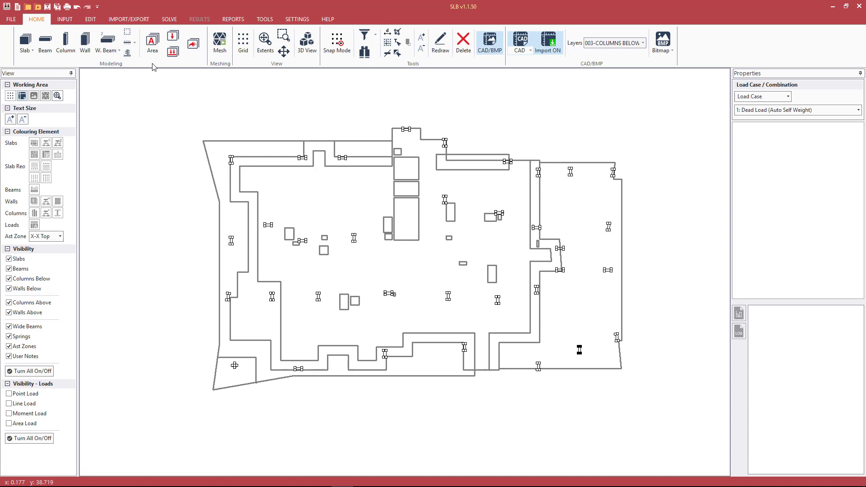
{"action": "left_click", "coordinate": [66, 43]}
{"action": "left_click", "coordinate": [419, 279]}
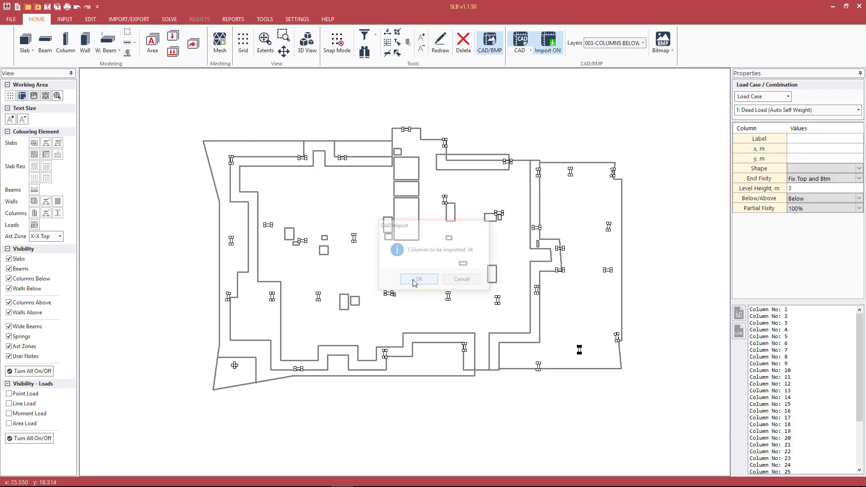
- Display all layers and isolate the layer of the long straight wall below the core
{"action": "left_click", "coordinate": [613, 43]}
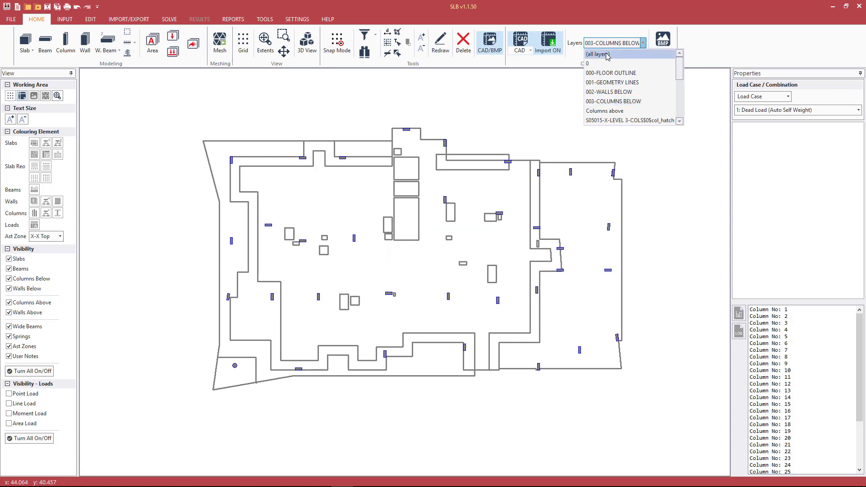
{"action": "left_click", "coordinate": [607, 54]}
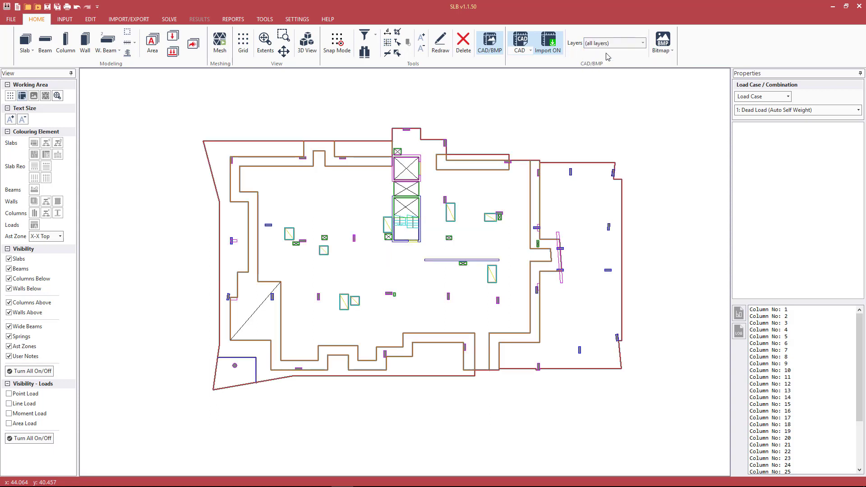
{"action": "right_click", "coordinate": [445, 263]}
{"action": "left_click", "coordinate": [451, 266]}
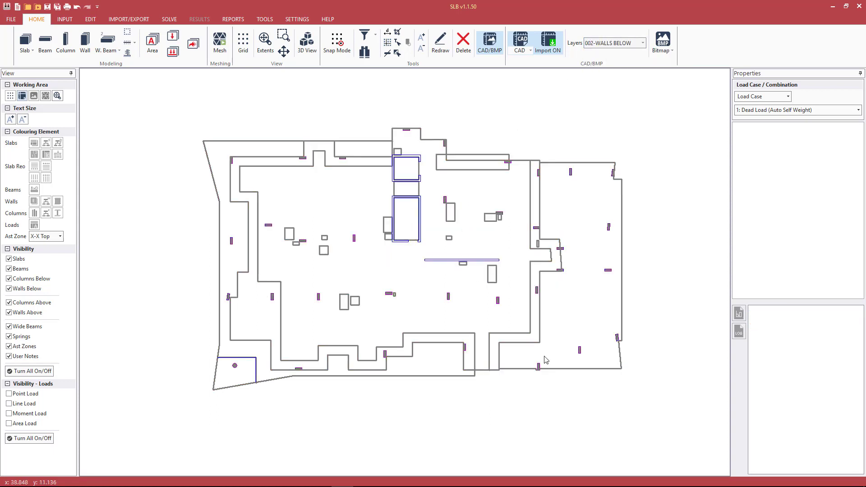
- Import the core walls and the long straight wall from the 002-WALLS BELOW layer as walls using Parallel lines
{"action": "left_click_drag", "start_coordinate": [553, 390], "coordinate": [350, 112]}
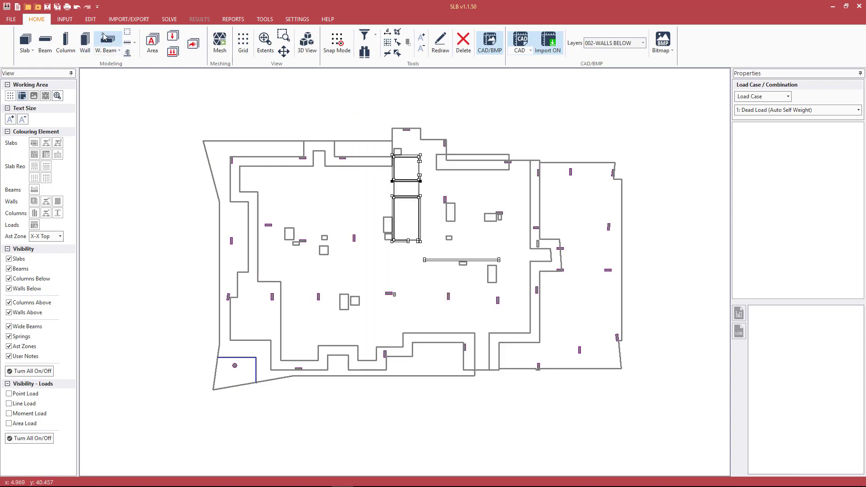
{"action": "left_click", "coordinate": [85, 41]}
{"action": "left_click", "coordinate": [93, 95]}
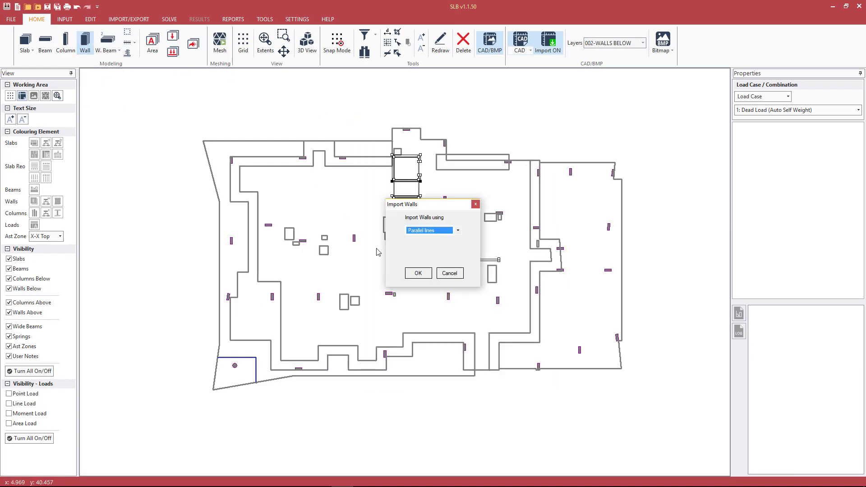
{"action": "left_click", "coordinate": [458, 231]}
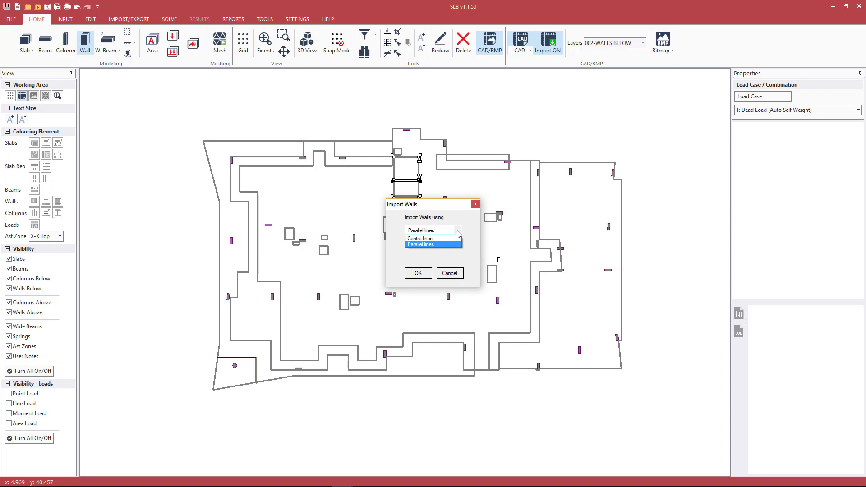
{"action": "left_click", "coordinate": [424, 245]}
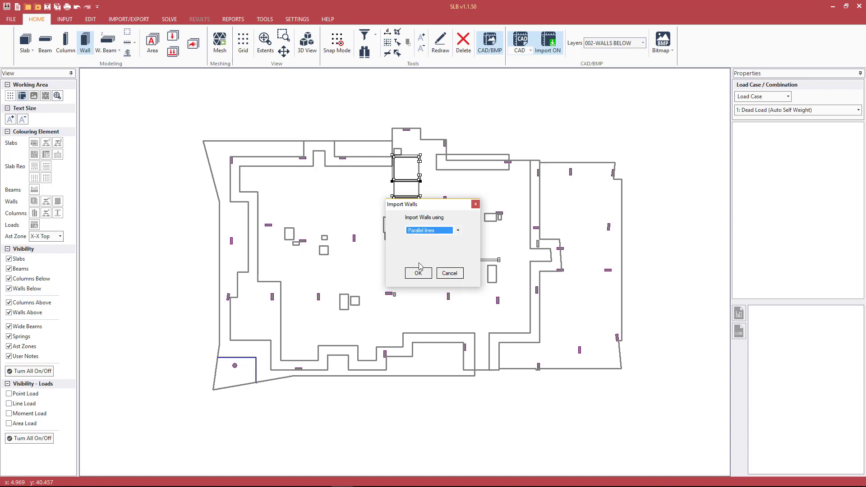
{"action": "left_click", "coordinate": [418, 274]}
{"action": "left_click", "coordinate": [411, 279]}
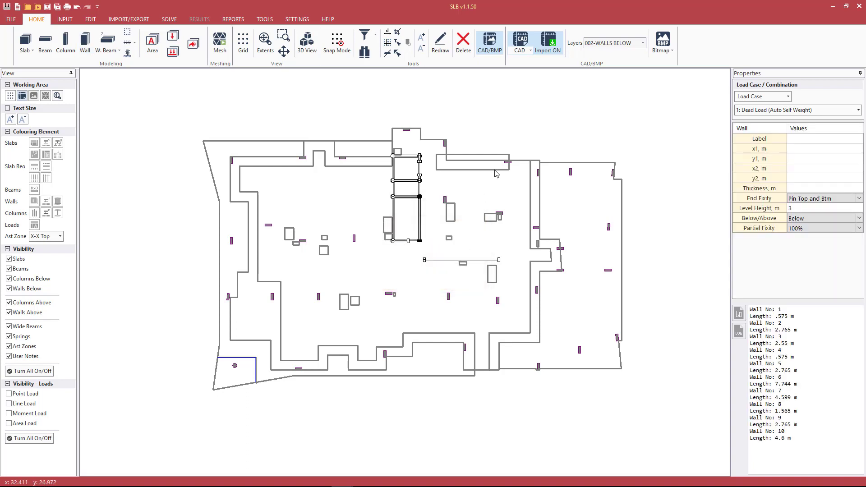
- Hide the CAD drawing and check the properties of the imported floor outline, the long straight wall and the column beside the core
{"action": "left_click", "coordinate": [526, 42]}
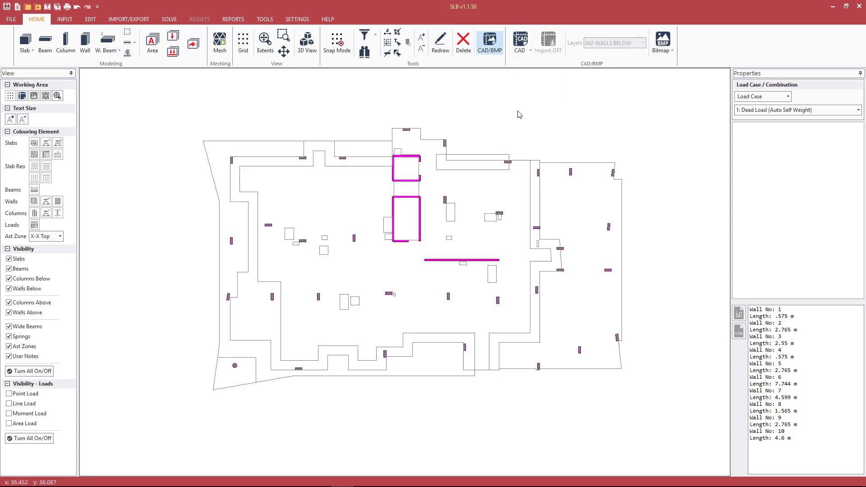
{"action": "left_click", "coordinate": [459, 156]}
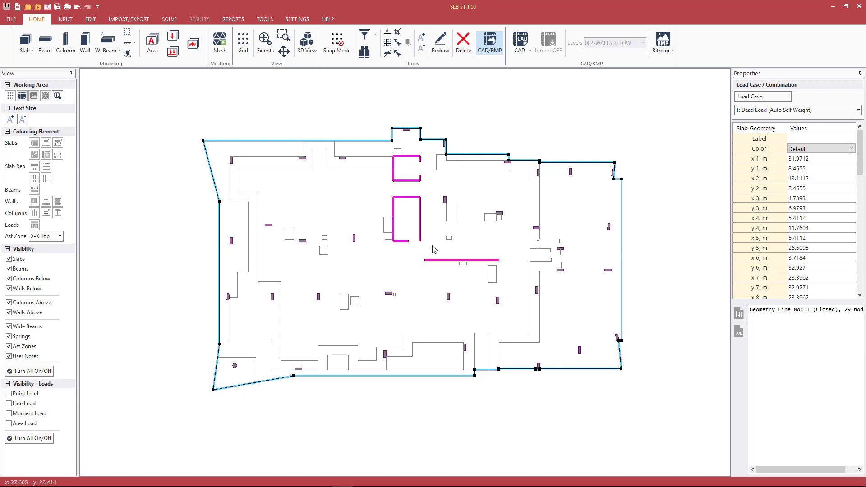
{"action": "left_click", "coordinate": [430, 262]}
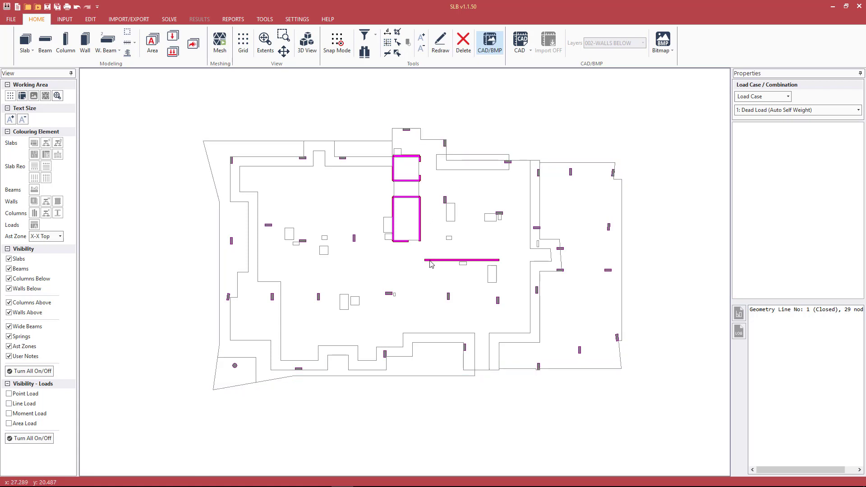
{"action": "left_click", "coordinate": [431, 260]}
{"action": "left_click", "coordinate": [445, 199]}
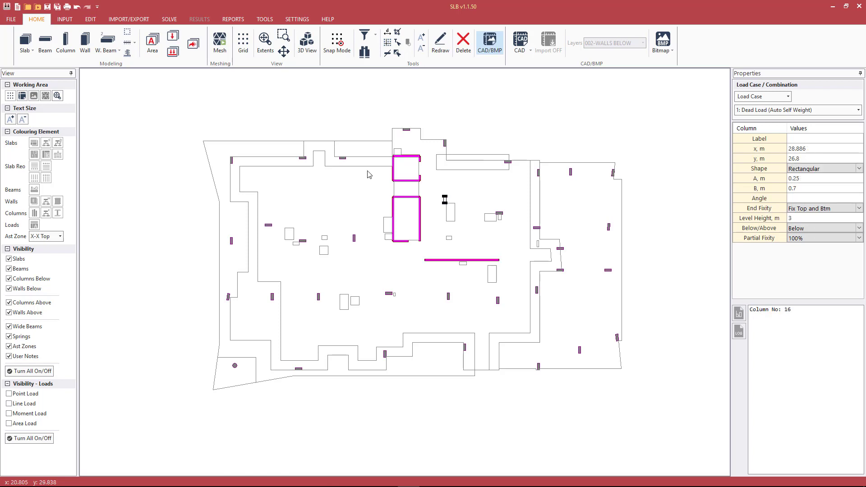
{"action": "left_click", "coordinate": [360, 191]}
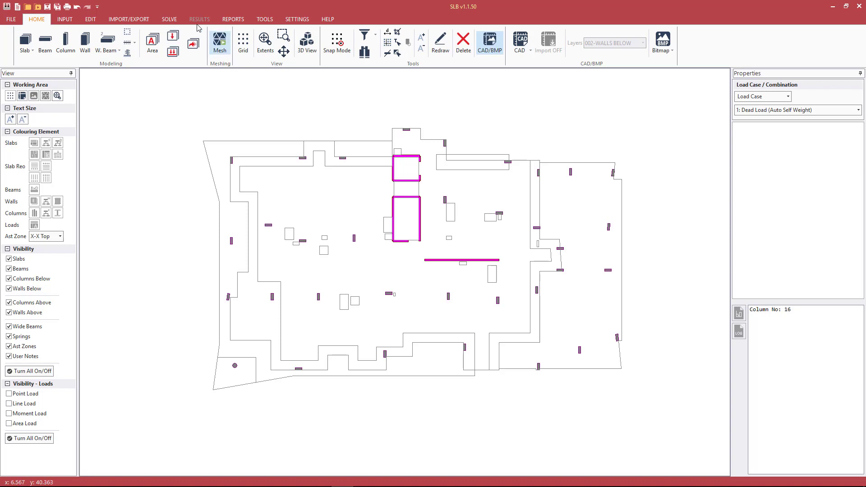
- Generate the finite element mesh with a 1.0 m sub-division, continuing despite the too many decimals warning
{"action": "left_click", "coordinate": [169, 19]}
{"action": "left_click", "coordinate": [33, 42]}
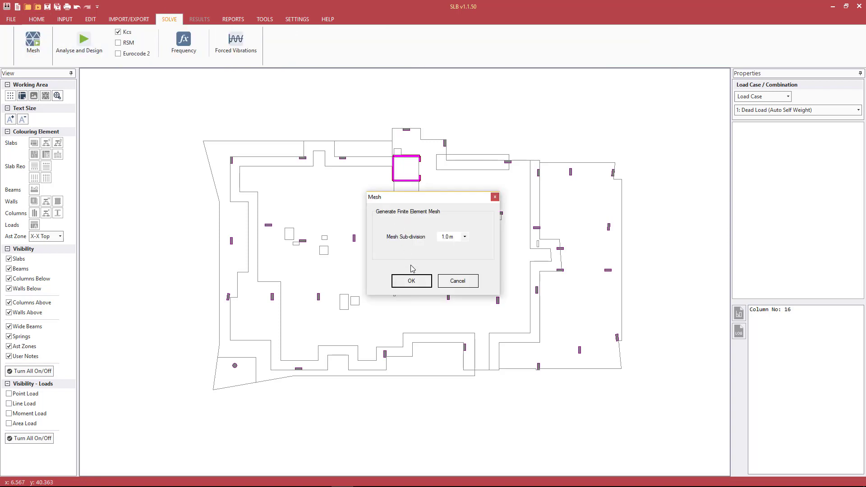
{"action": "left_click", "coordinate": [412, 281]}
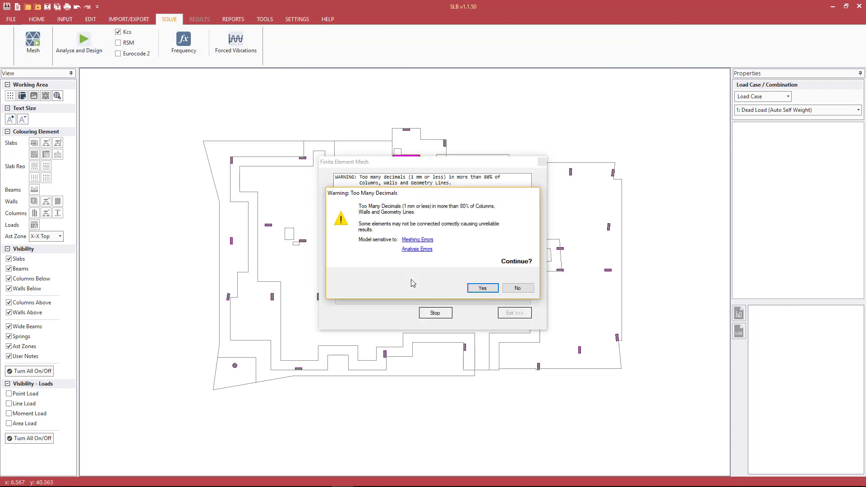
{"action": "left_click", "coordinate": [482, 289]}
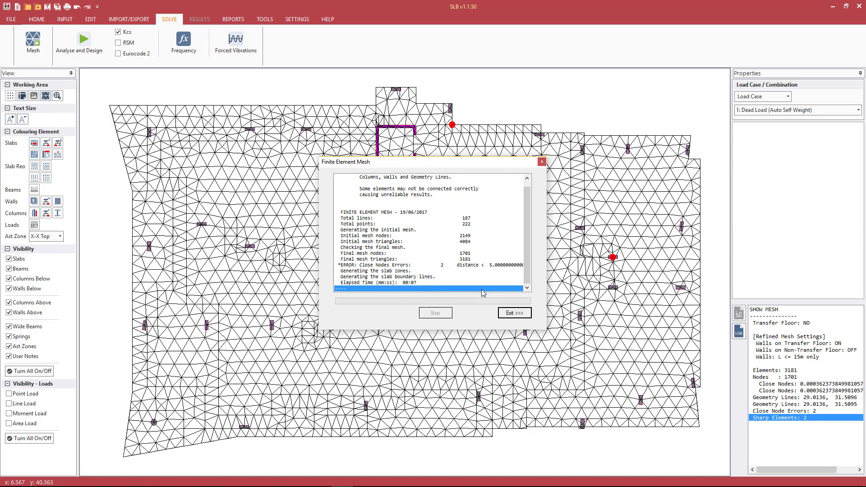
{"action": "left_click", "coordinate": [515, 313]}
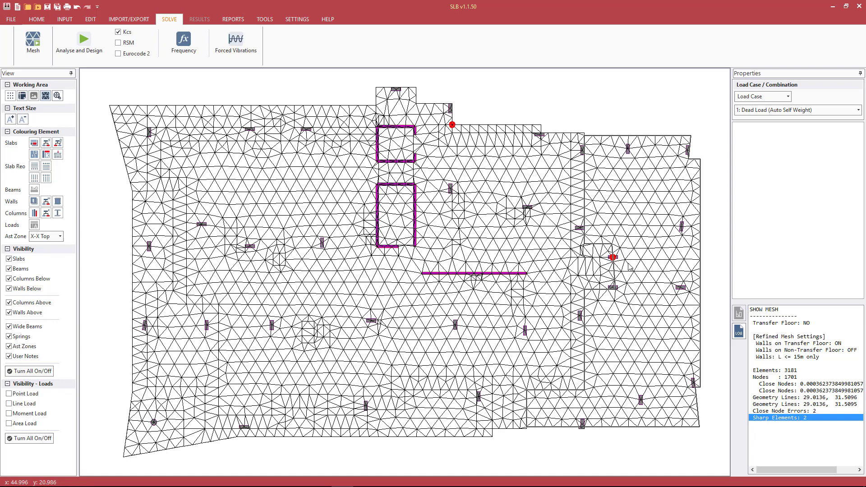
- Examine the close-node error at the marked column near the slab recess, checking the properties of the column and the geometry line through it
{"action": "scroll", "coordinate": [630, 267], "scroll_direction": "up", "scroll_amount": 5}
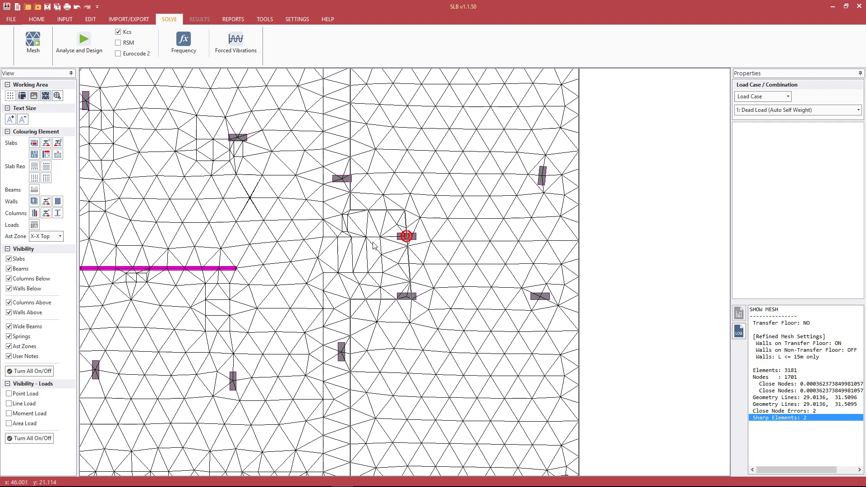
{"action": "scroll", "coordinate": [408, 236], "scroll_direction": "up", "scroll_amount": 8}
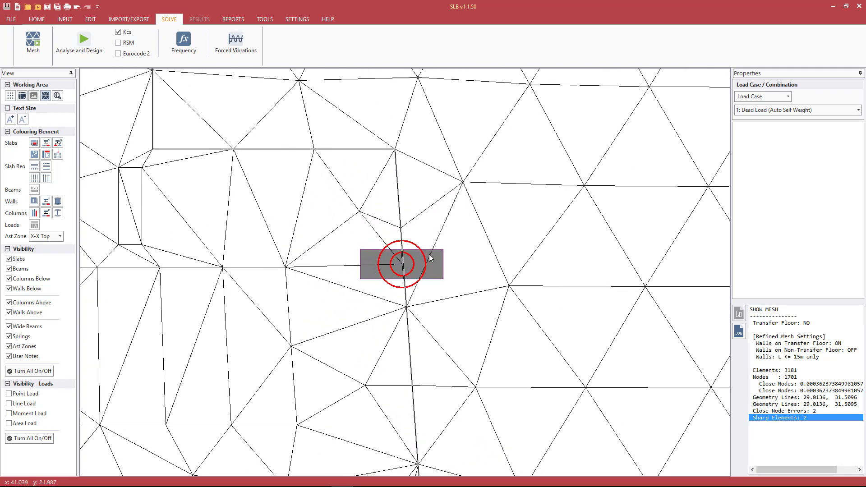
{"action": "scroll", "coordinate": [429, 258], "scroll_direction": "up", "scroll_amount": 5}
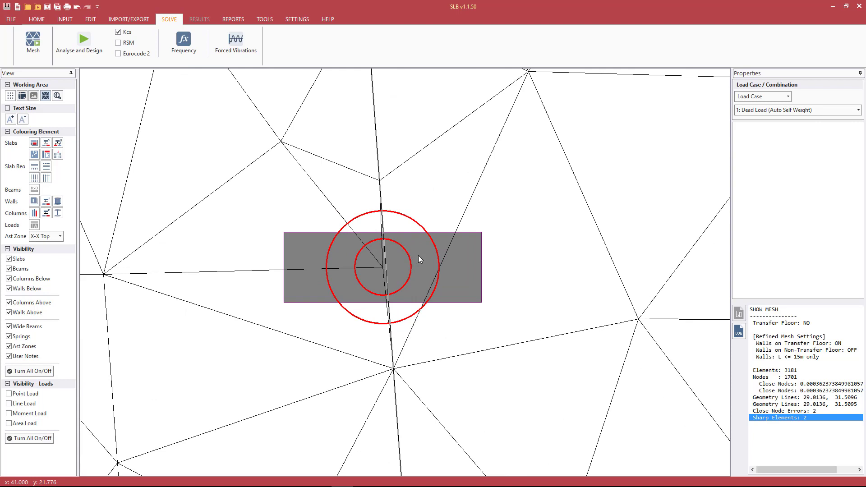
{"action": "left_click", "coordinate": [449, 259]}
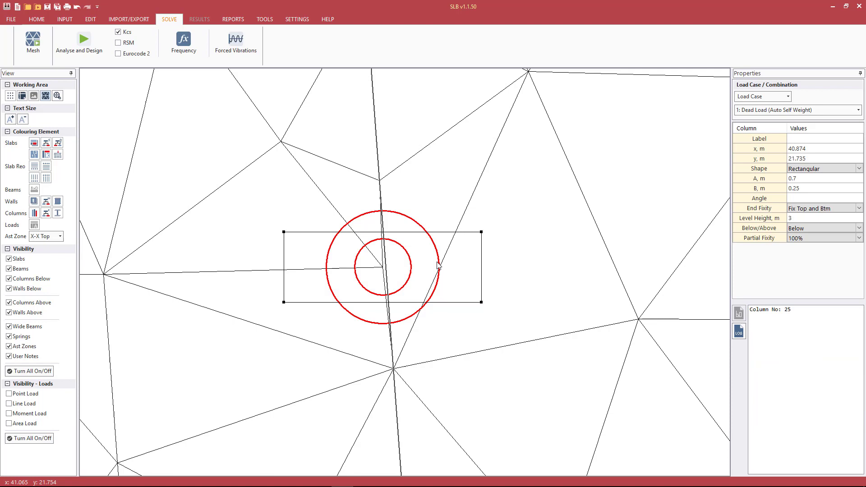
{"action": "left_click", "coordinate": [386, 261]}
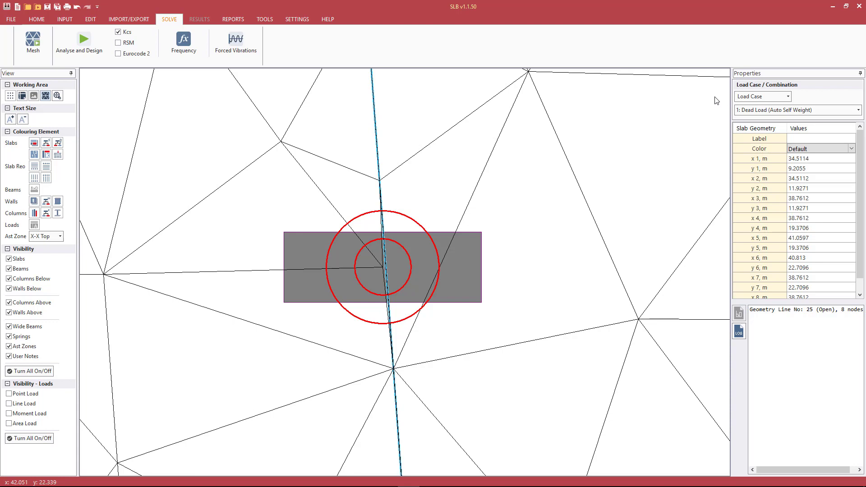
- Fit the whole model in view without the mesh and check the coordinates of the column above the recess and the floor outline
{"action": "left_click", "coordinate": [40, 19]}
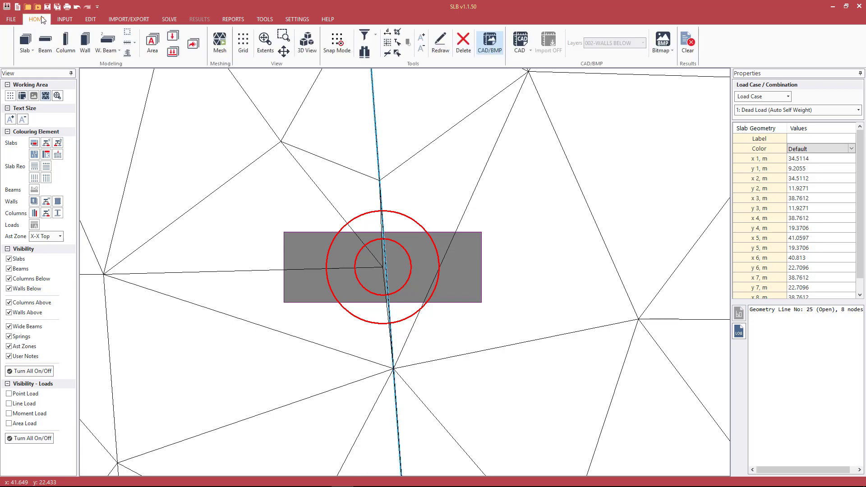
{"action": "left_click", "coordinate": [265, 41]}
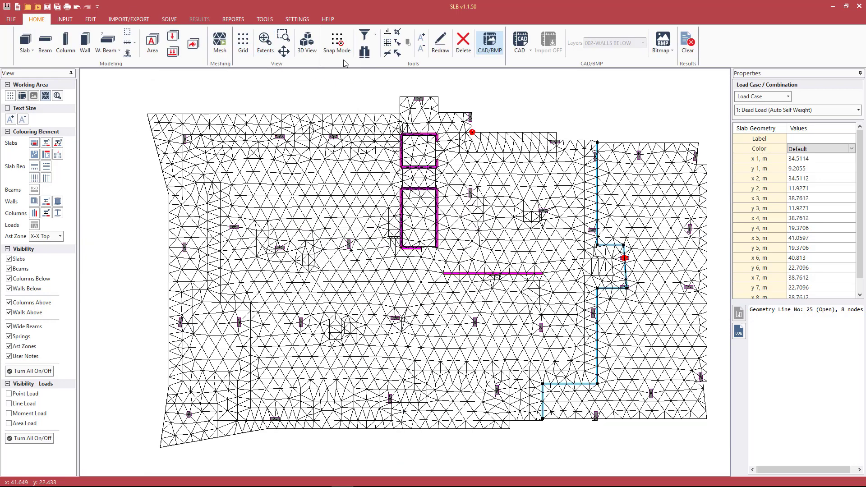
{"action": "left_click", "coordinate": [437, 44]}
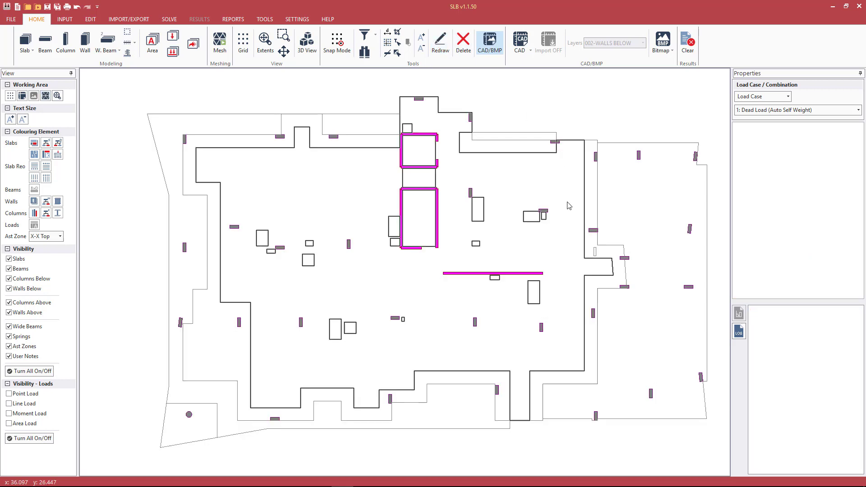
{"action": "left_click", "coordinate": [593, 231]}
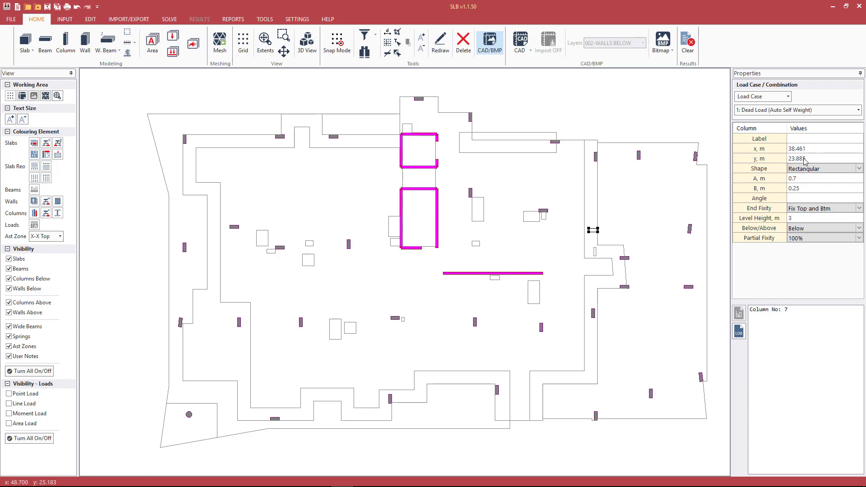
{"action": "left_click", "coordinate": [635, 143]}
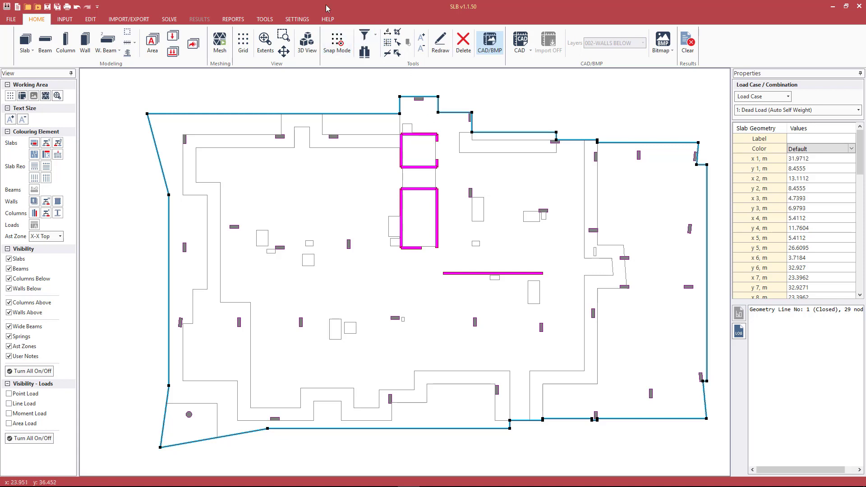
- Round off the model geometry to 100 mm (1 decimal place), accepting deletion of the current results
{"action": "left_click", "coordinate": [266, 18]}
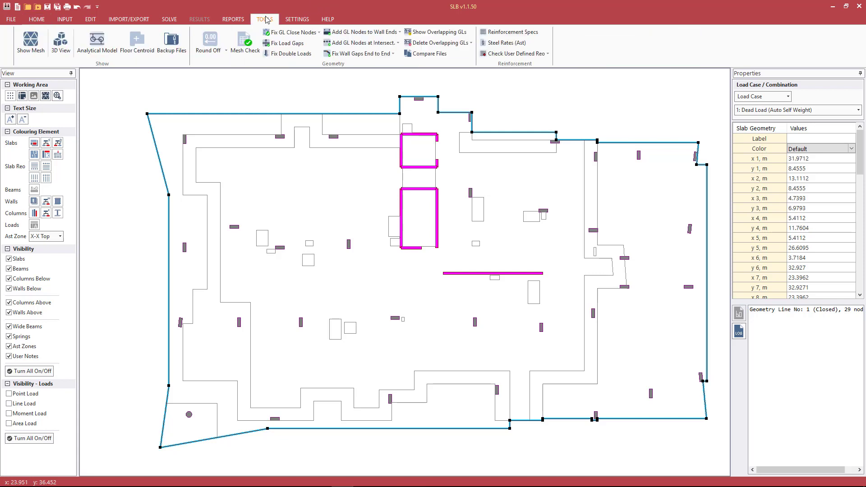
{"action": "left_click", "coordinate": [270, 81]}
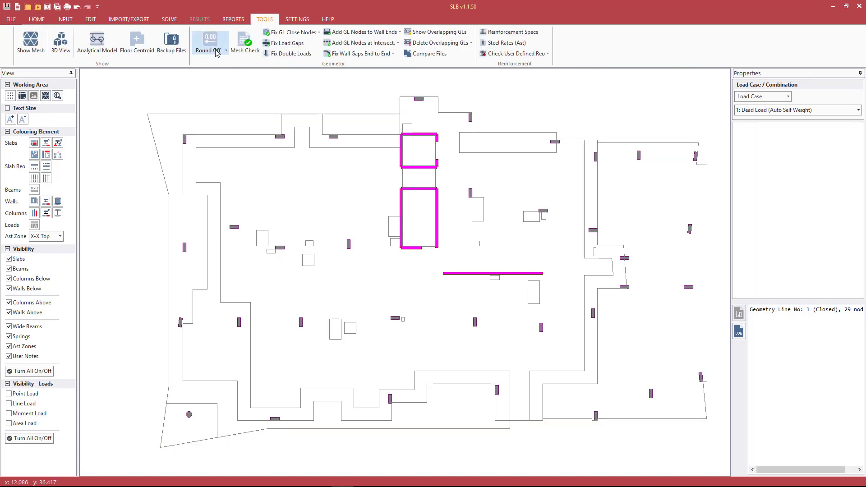
{"action": "left_click", "coordinate": [217, 50]}
{"action": "left_click", "coordinate": [389, 81]}
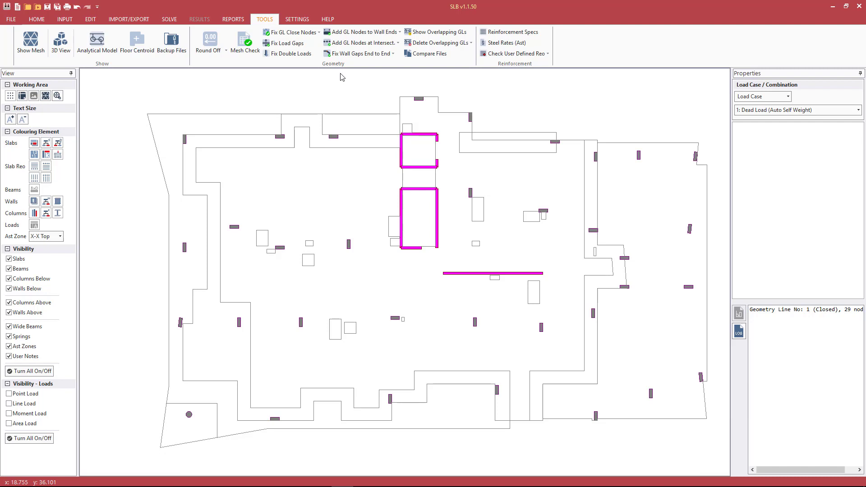
{"action": "left_click", "coordinate": [204, 52]}
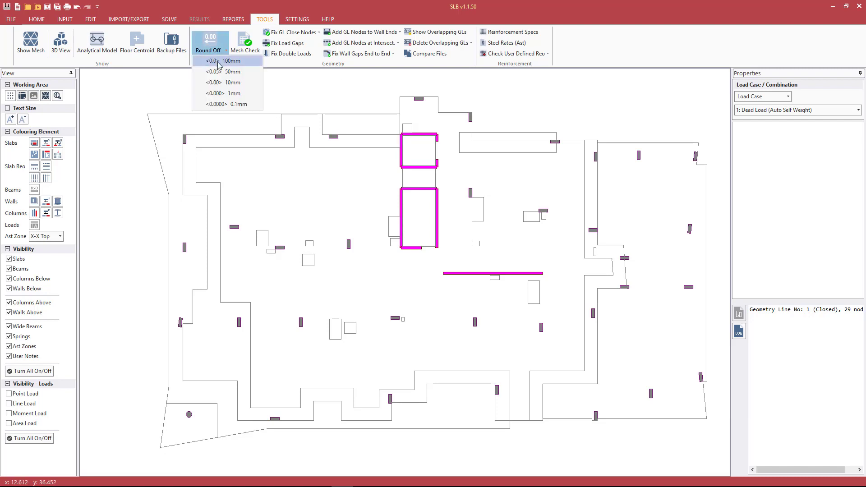
{"action": "left_click", "coordinate": [219, 63]}
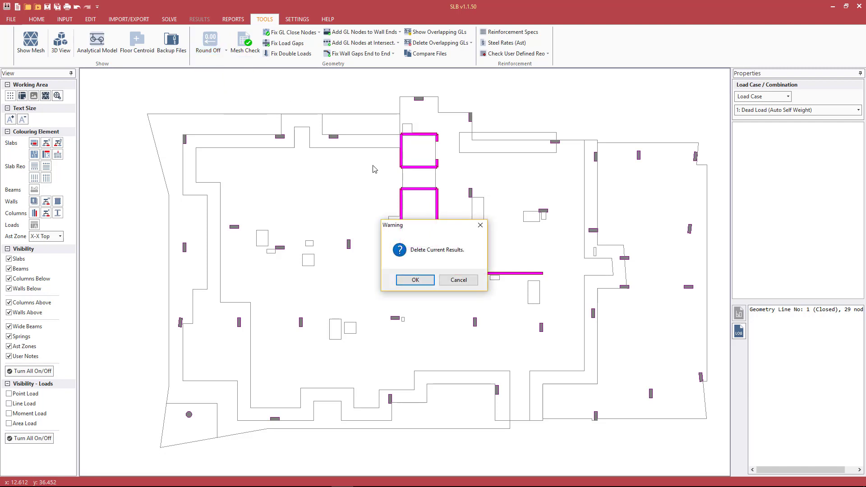
{"action": "left_click", "coordinate": [416, 280]}
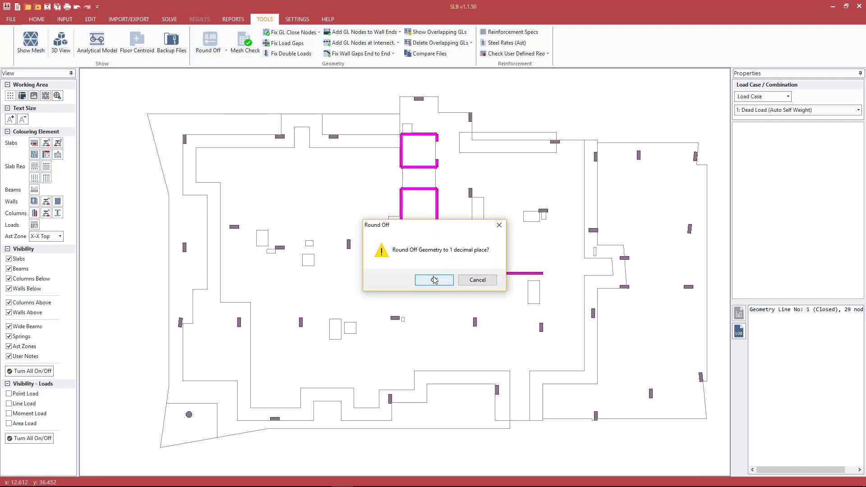
{"action": "left_click", "coordinate": [433, 279]}
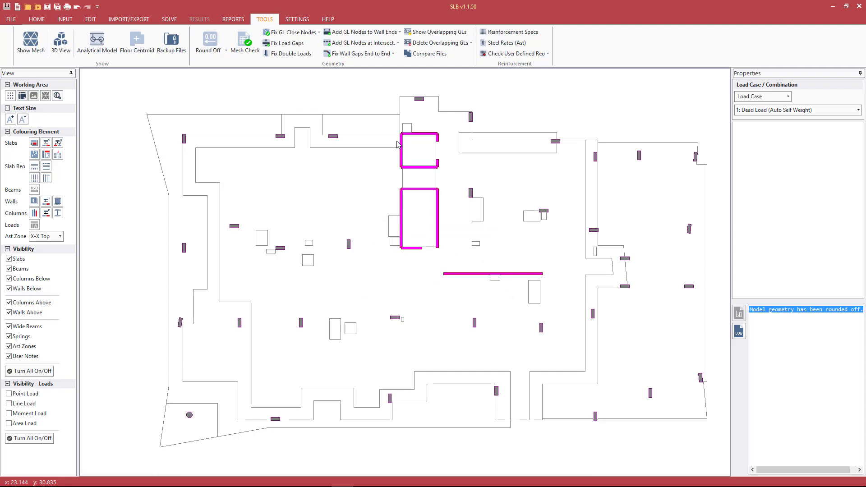
- Check the rounded coordinates of the floor outline and the long stepped geometry line beside the core
{"action": "left_click", "coordinate": [485, 136]}
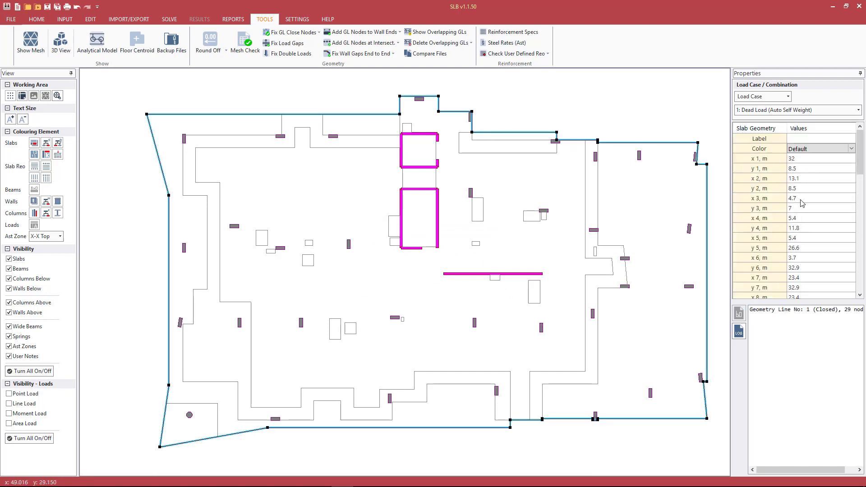
{"action": "left_click", "coordinate": [529, 156]}
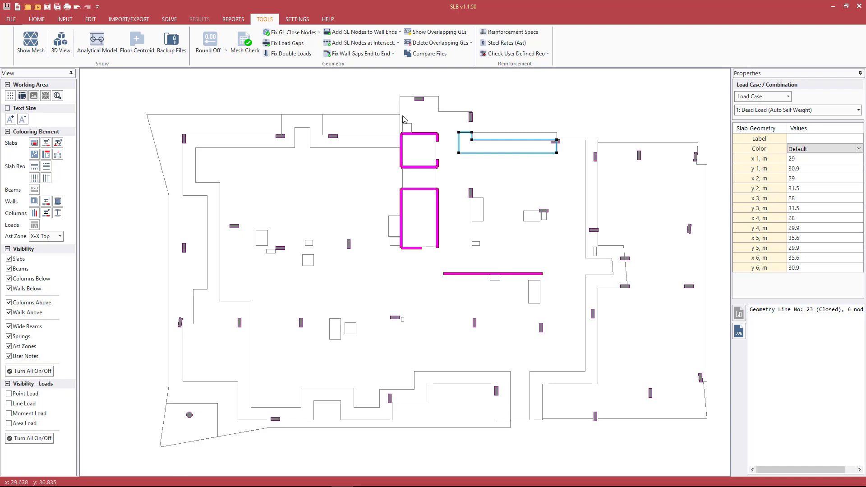
{"action": "left_click", "coordinate": [311, 94]}
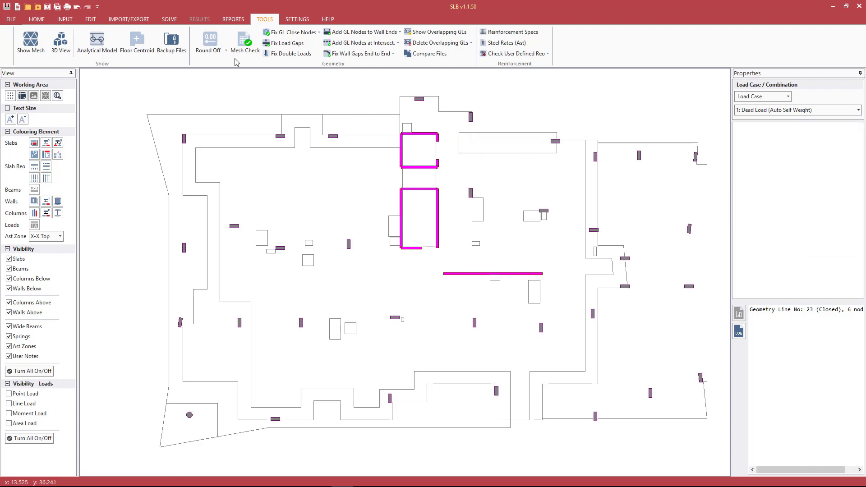
- Regenerate the finite element mesh from the rounded geometry with a 1.0 m sub-division
{"action": "left_click", "coordinate": [169, 19]}
{"action": "left_click", "coordinate": [32, 42]}
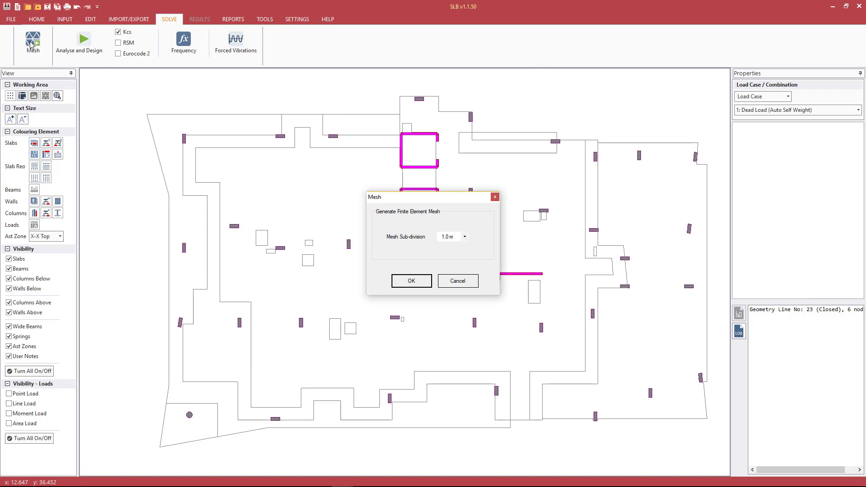
{"action": "left_click", "coordinate": [410, 281]}
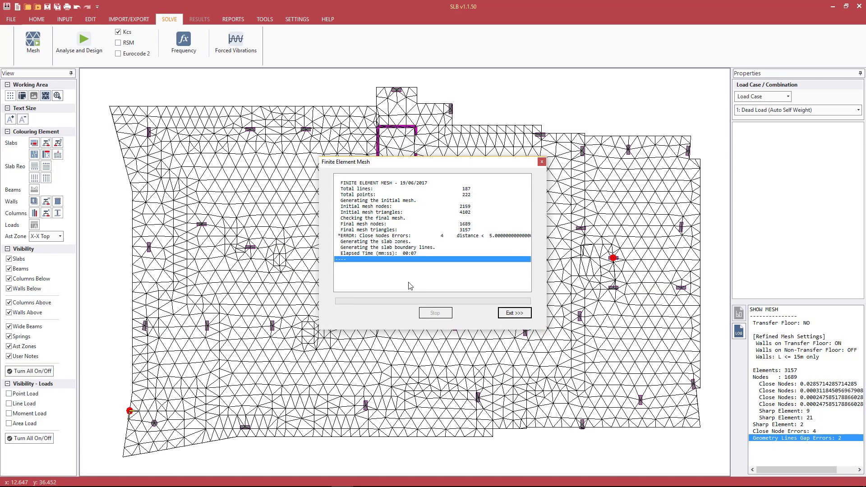
{"action": "left_click", "coordinate": [519, 313]}
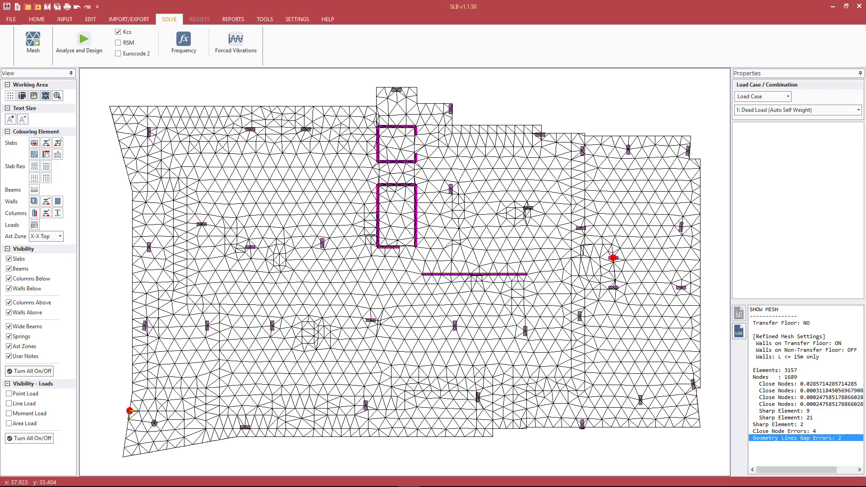
- Clear the mesh from the display, show it again to review the marked errors, and hide it
{"action": "key", "text": "Escape"}
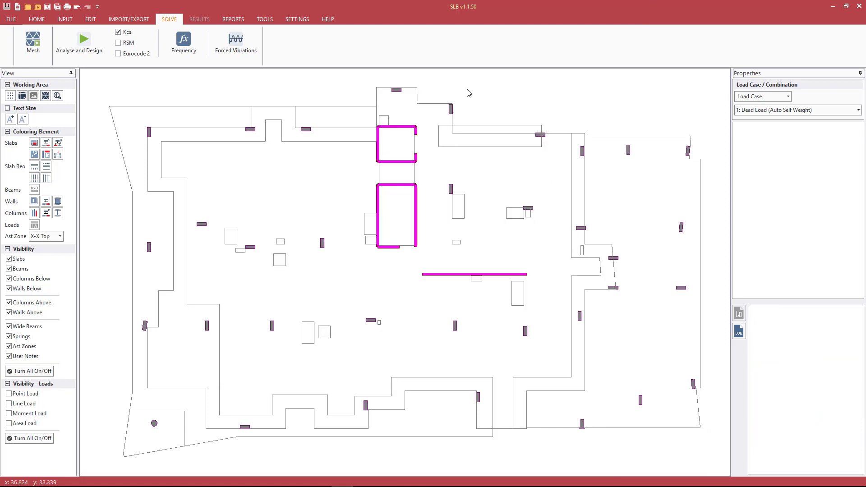
{"action": "left_click", "coordinate": [45, 96]}
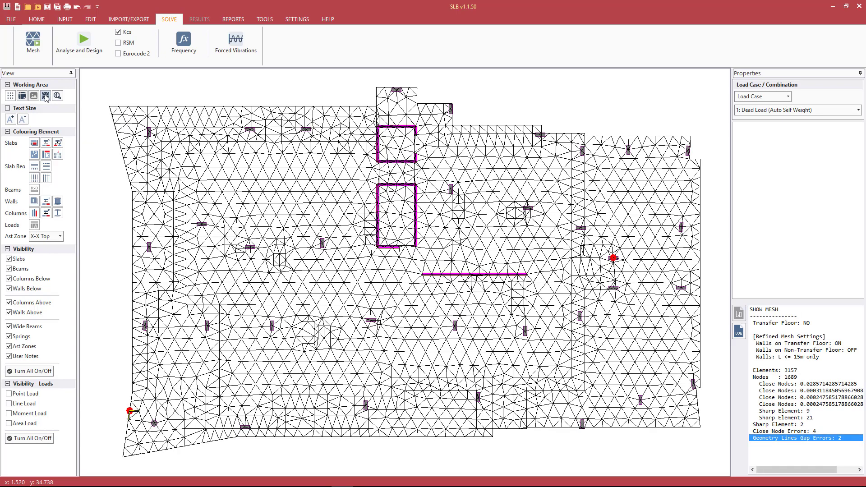
{"action": "left_click", "coordinate": [46, 95]}
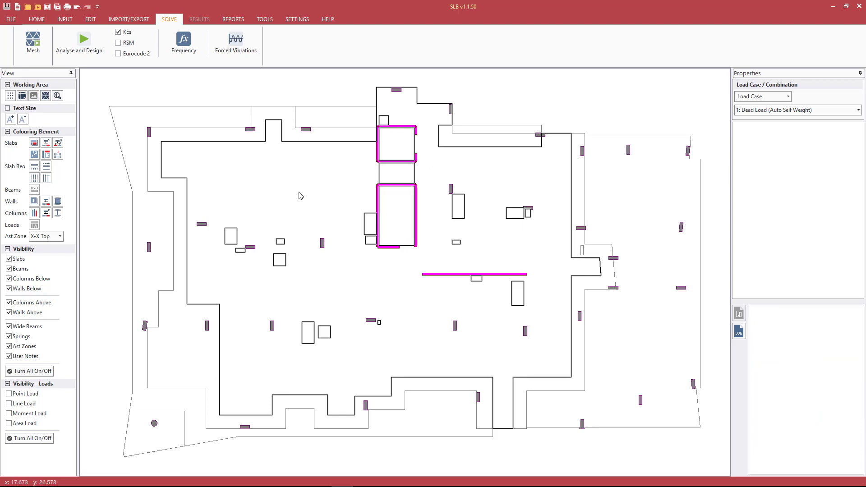
- Check the properties of the large end slab zone, the adjoining strip, the small rectangle beside the core and the outer perimeter zone
{"action": "left_click", "coordinate": [630, 188]}
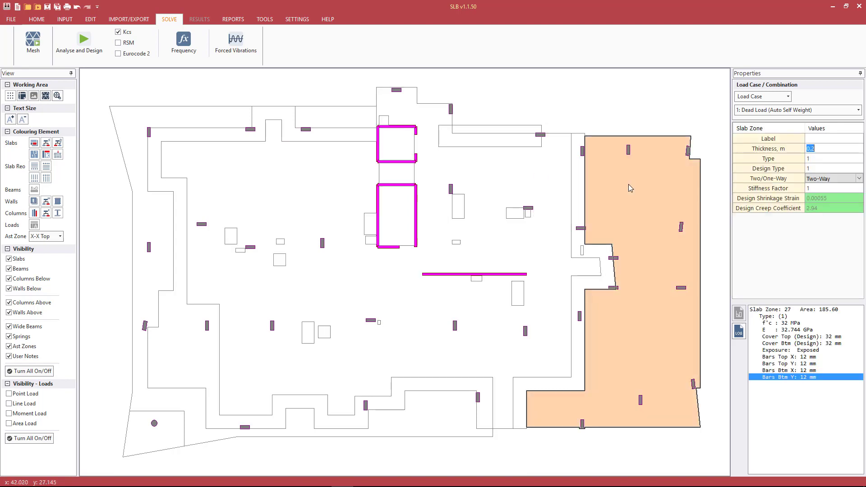
{"action": "left_click", "coordinate": [599, 251]}
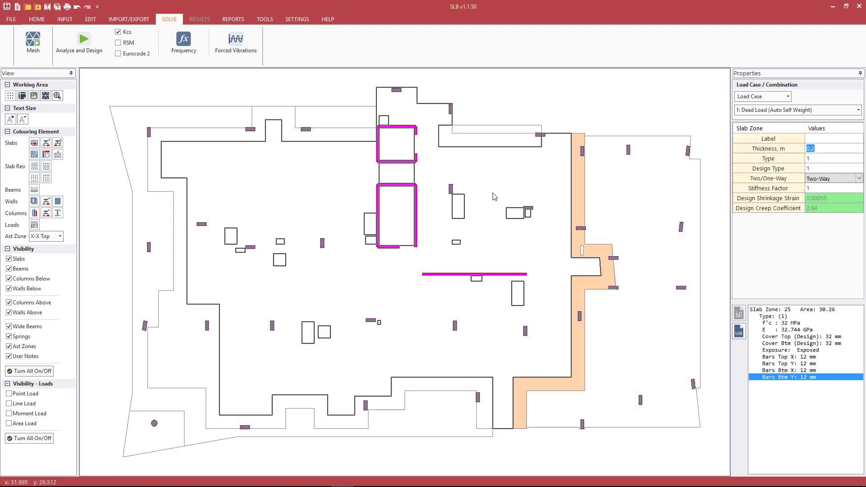
{"action": "left_click", "coordinate": [470, 202]}
{"action": "left_click", "coordinate": [461, 204]}
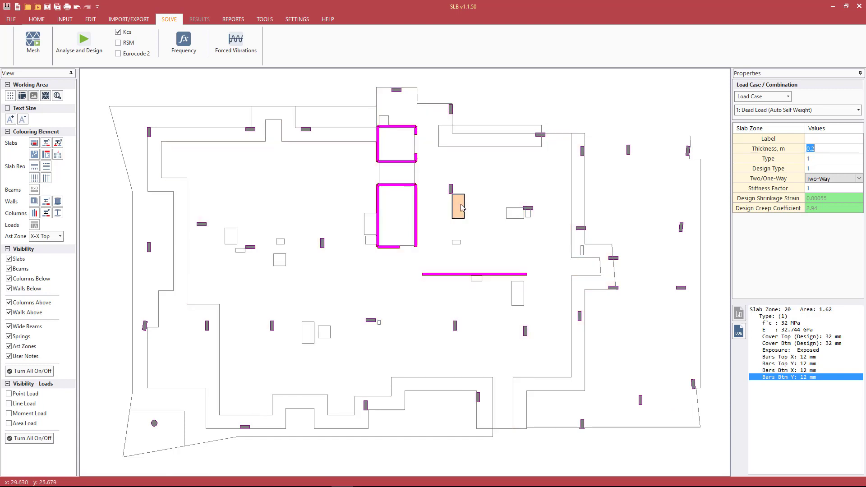
{"action": "left_click", "coordinate": [168, 432]}
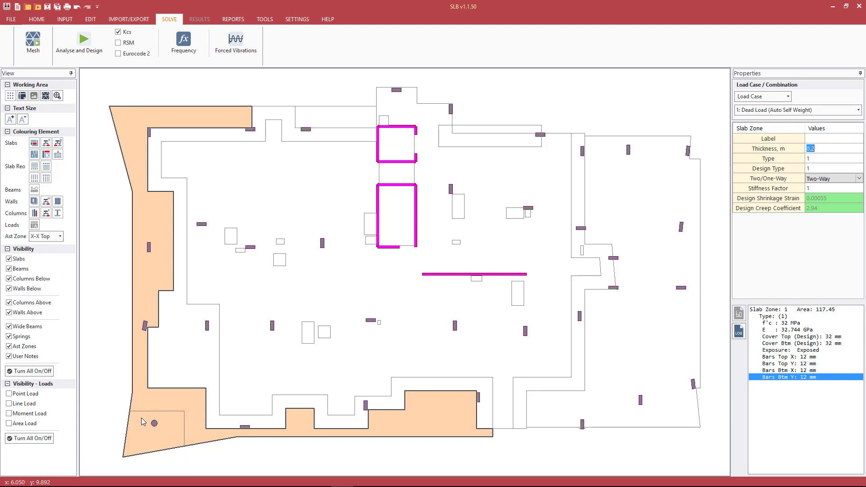
{"action": "left_click", "coordinate": [112, 389]}
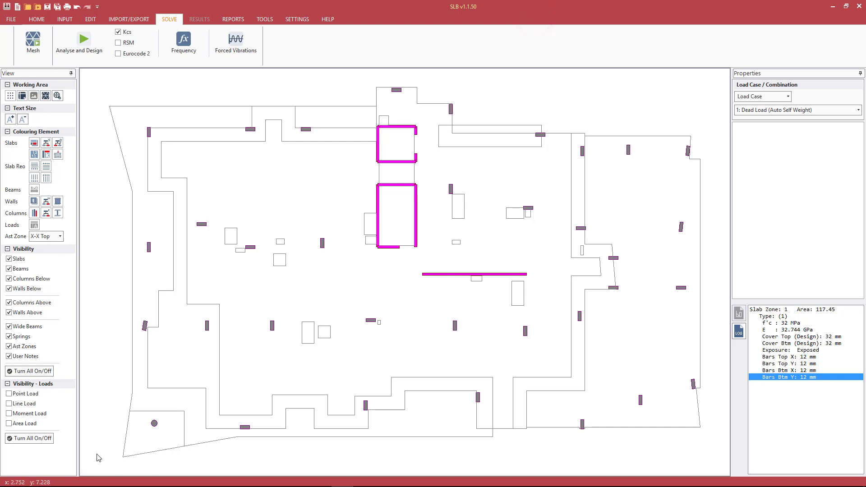
- Check the start-node coordinates of the L-shaped geometry line around the round column where it meets the sloping floor edge
{"action": "scroll", "coordinate": [109, 418], "scroll_direction": "up", "scroll_amount": 3}
{"action": "scroll", "coordinate": [109, 419], "scroll_direction": "up", "scroll_amount": 5}
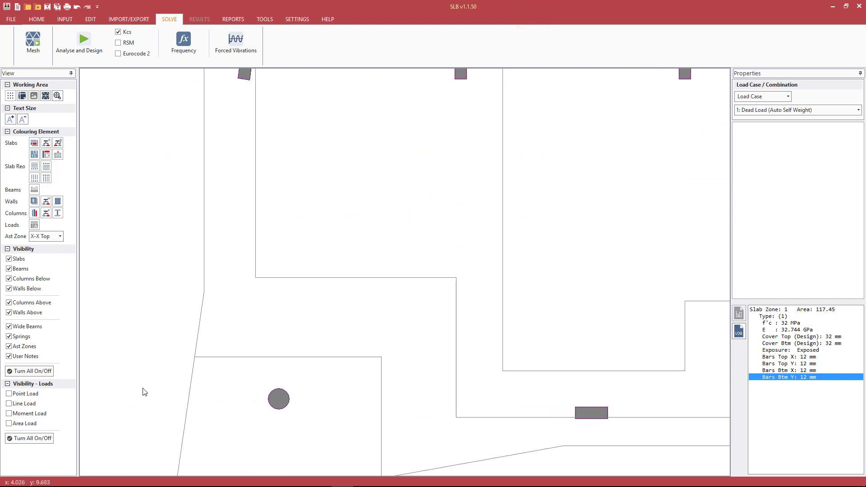
{"action": "scroll", "coordinate": [203, 361], "scroll_direction": "up", "scroll_amount": 5}
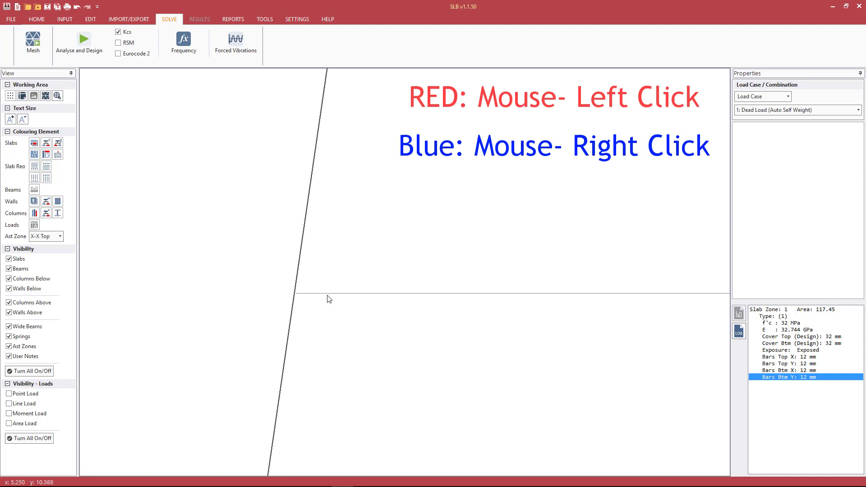
{"action": "left_click", "coordinate": [300, 294]}
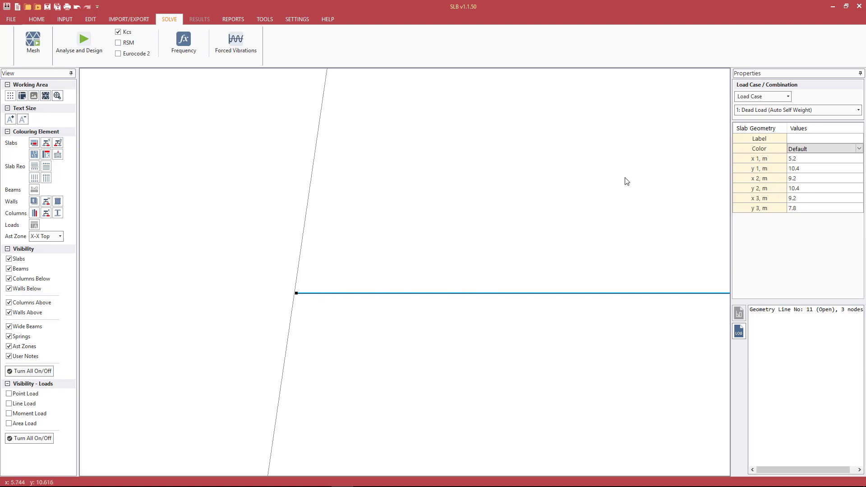
{"action": "left_click", "coordinate": [800, 160]}
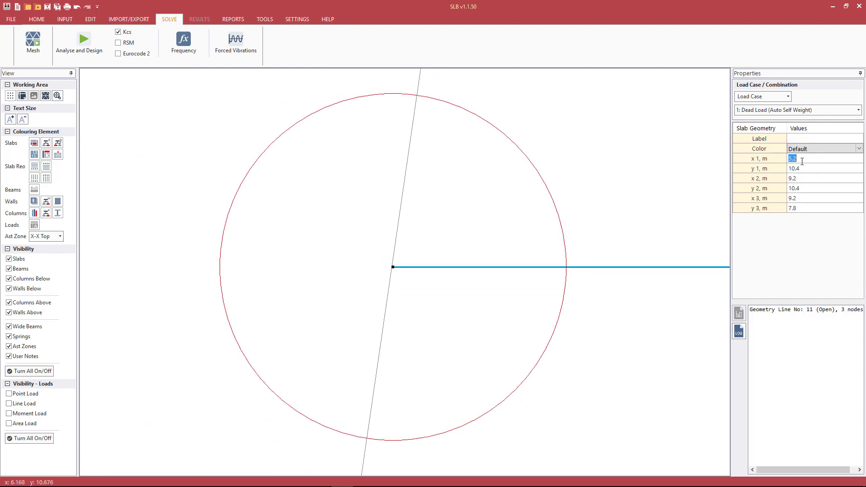
{"action": "left_click", "coordinate": [802, 169]}
- Examine the junction of the floor outline and the L-shaped geometry line up close, comparing the nodes of both lines
{"action": "left_click", "coordinate": [396, 242]}
{"action": "scroll", "coordinate": [426, 217], "scroll_direction": "down", "scroll_amount": 6}
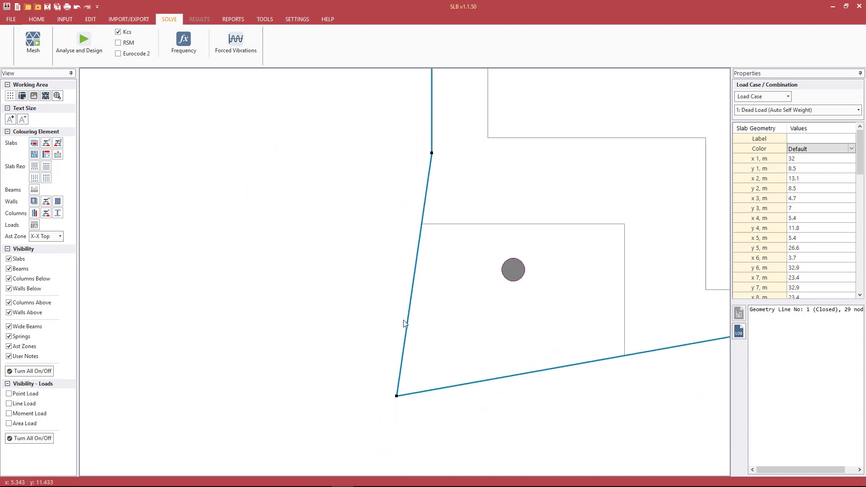
{"action": "left_click", "coordinate": [439, 223]}
{"action": "left_click", "coordinate": [438, 224]}
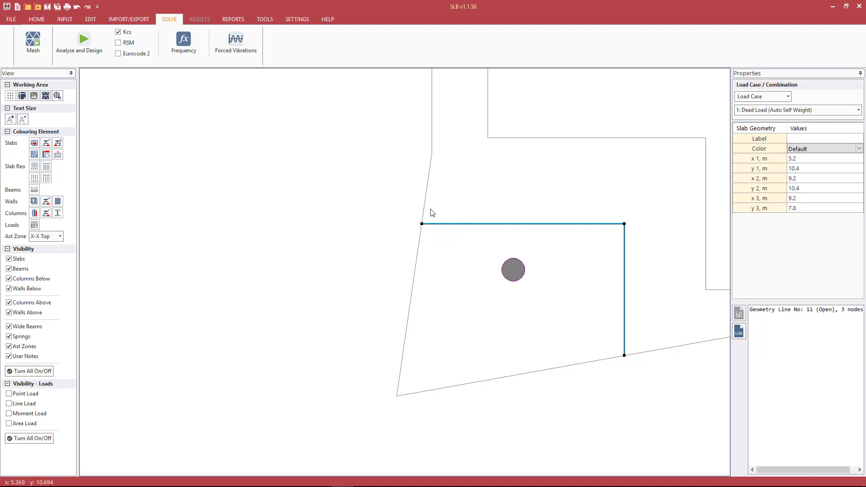
{"action": "scroll", "coordinate": [439, 207], "scroll_direction": "up", "scroll_amount": 1}
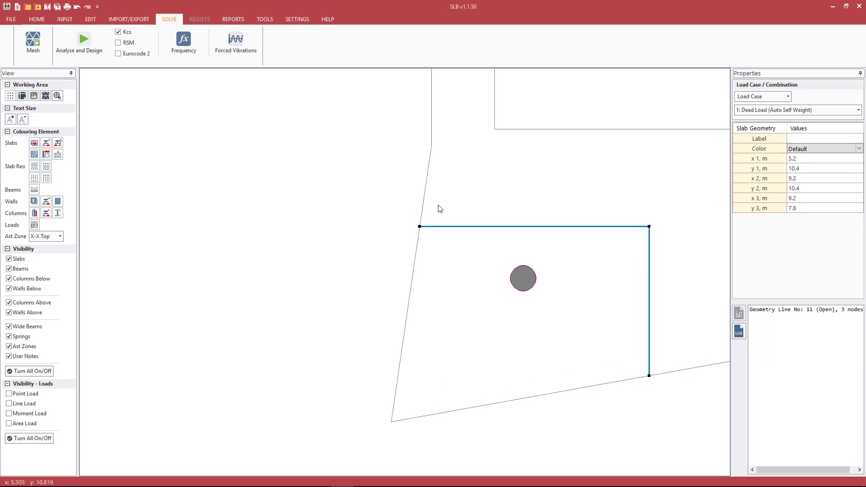
{"action": "scroll", "coordinate": [456, 217], "scroll_direction": "up", "scroll_amount": 4}
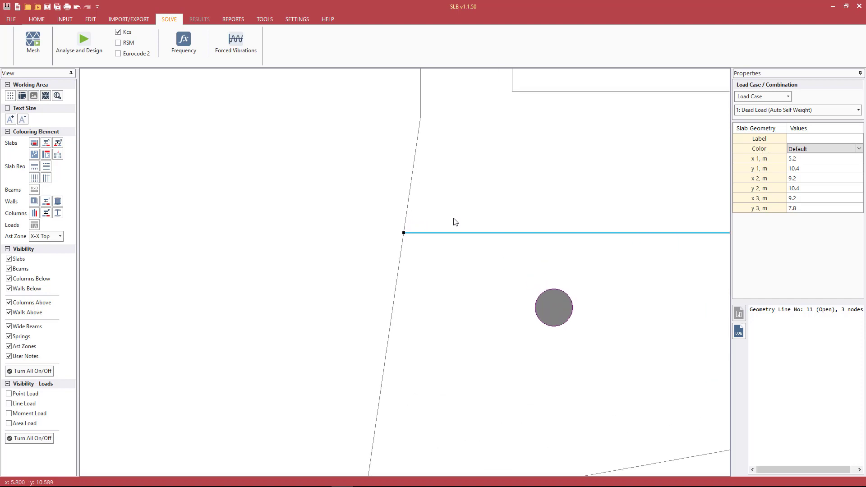
{"action": "scroll", "coordinate": [414, 233], "scroll_direction": "up", "scroll_amount": 1}
{"action": "scroll", "coordinate": [413, 233], "scroll_direction": "up", "scroll_amount": 4}
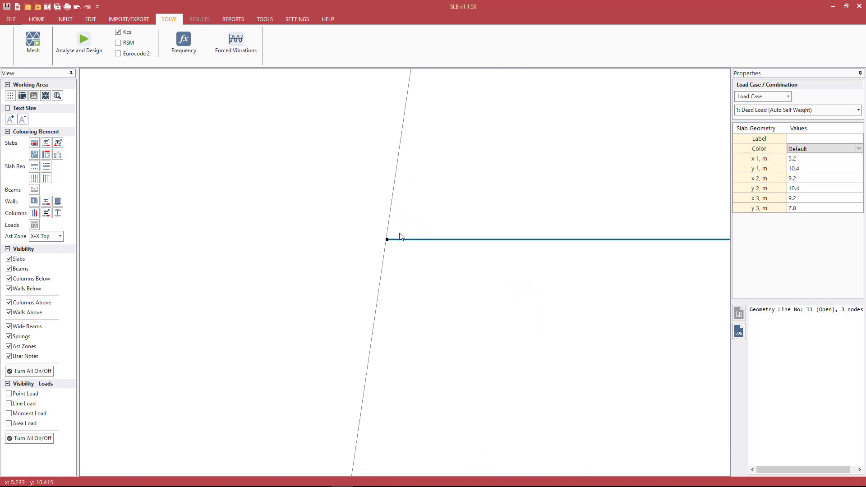
{"action": "scroll", "coordinate": [412, 233], "scroll_direction": "down", "scroll_amount": 3}
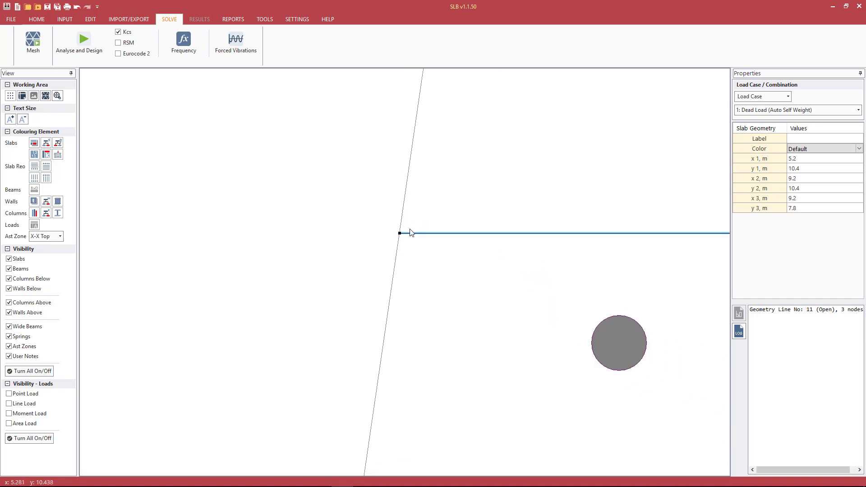
{"action": "scroll", "coordinate": [410, 235], "scroll_direction": "down", "scroll_amount": 1}
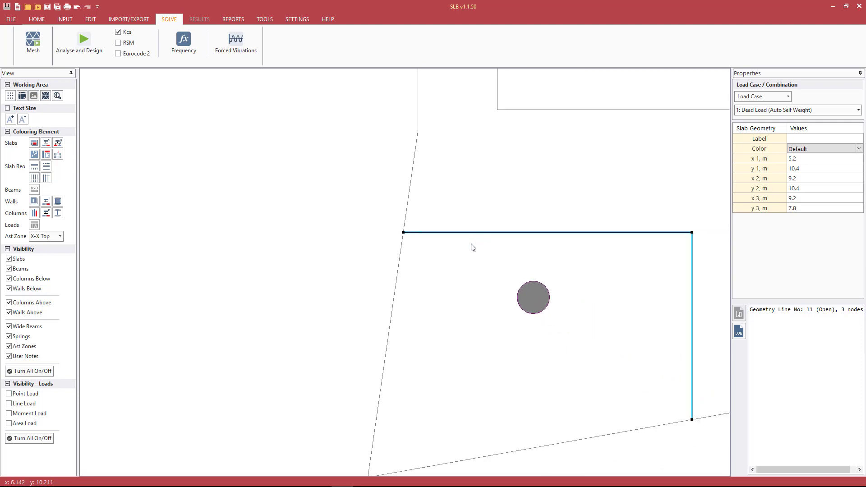
- Extend the L-shaped line's start beyond the sloping floor edge and clip it there using Extend with Mouse and Clip
{"action": "right_click", "coordinate": [404, 232]}
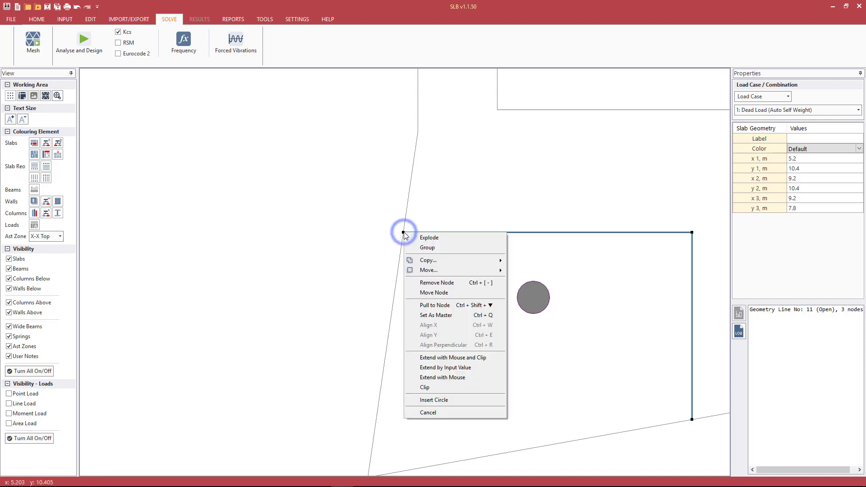
{"action": "left_click", "coordinate": [429, 357]}
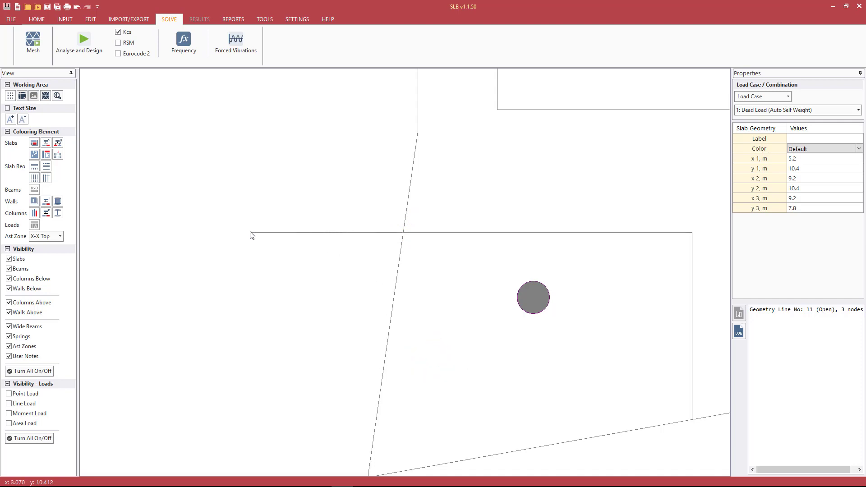
{"action": "left_click", "coordinate": [249, 233]}
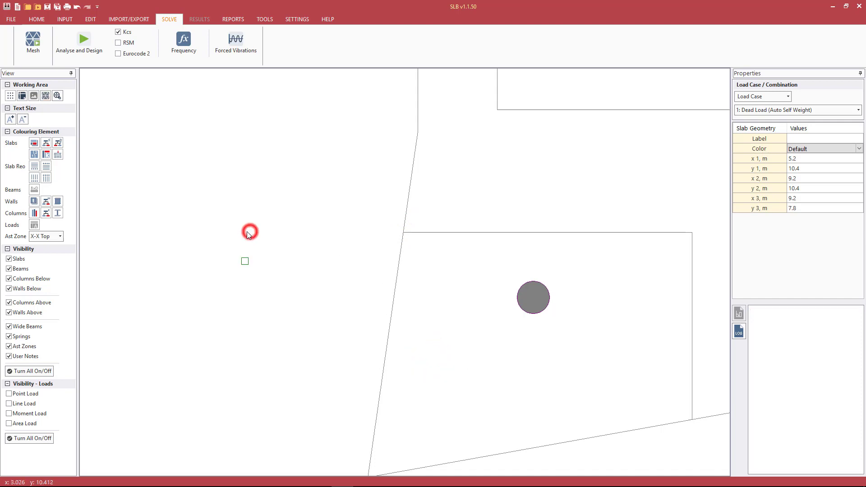
{"action": "left_click", "coordinate": [419, 233]}
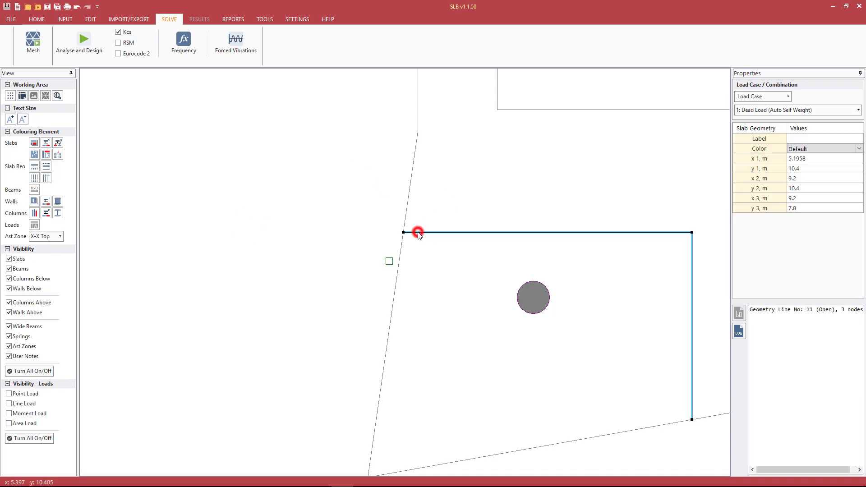
- Check the clipped node's x coordinate and its fit on the sloping edge, and look for a matching node on the outline
{"action": "left_click", "coordinate": [811, 158]}
{"action": "scroll", "coordinate": [397, 226], "scroll_direction": "up", "scroll_amount": 6}
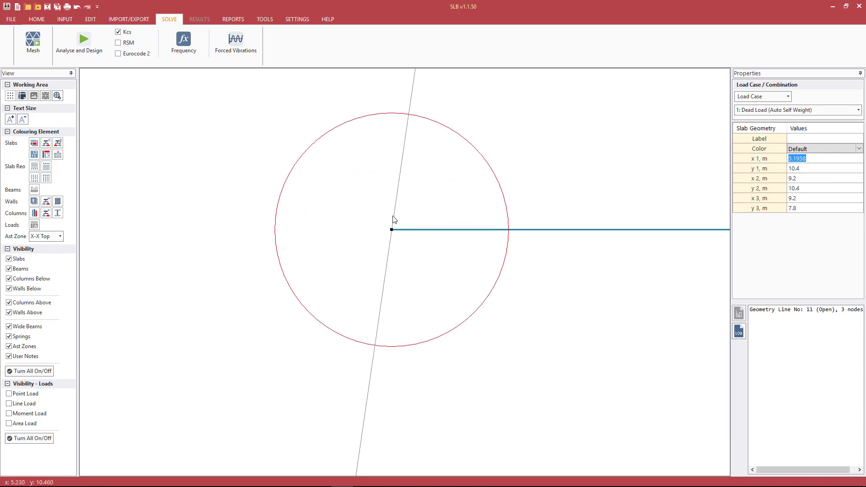
{"action": "scroll", "coordinate": [399, 239], "scroll_direction": "up", "scroll_amount": 1}
{"action": "scroll", "coordinate": [400, 239], "scroll_direction": "down", "scroll_amount": 1}
{"action": "scroll", "coordinate": [400, 240], "scroll_direction": "down", "scroll_amount": 1}
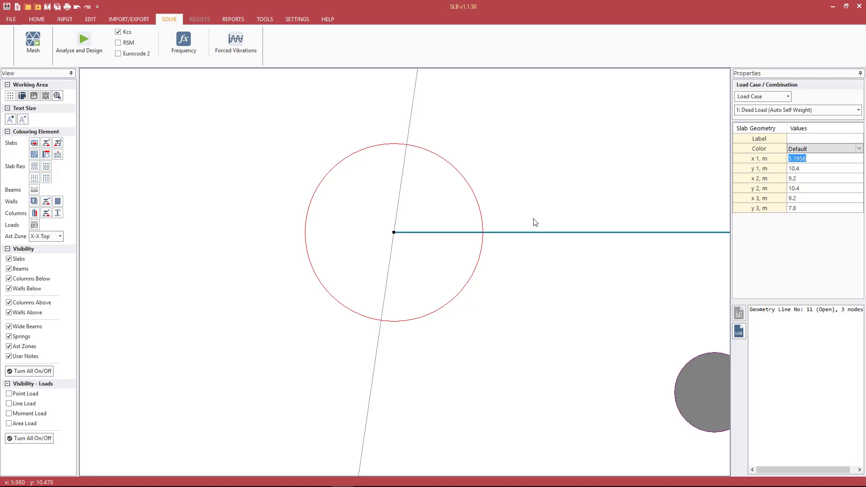
{"action": "scroll", "coordinate": [388, 231], "scroll_direction": "down", "scroll_amount": 3}
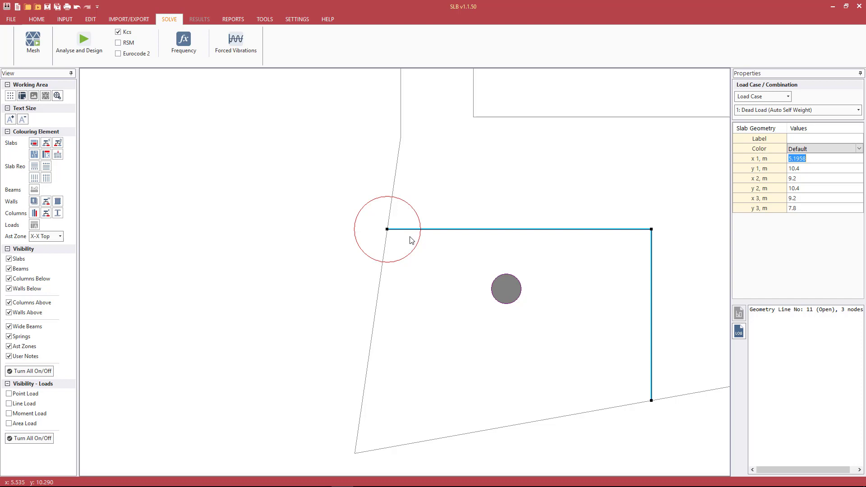
{"action": "left_click", "coordinate": [392, 209]}
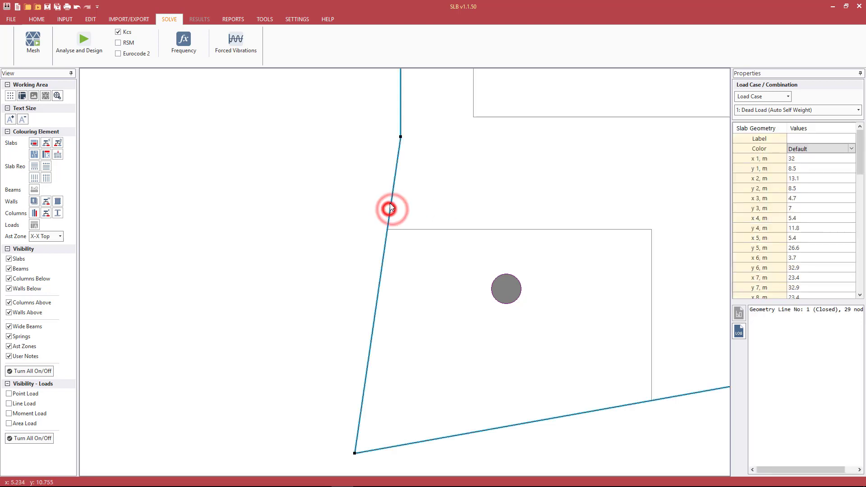
{"action": "left_click", "coordinate": [343, 172]}
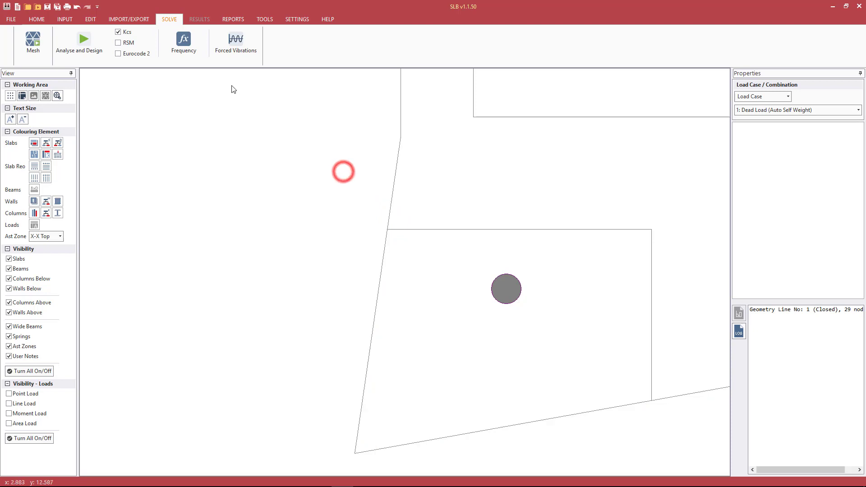
- Undo the extend-and-clip and recheck the L-shaped line's start coordinates
{"action": "left_click", "coordinate": [78, 9]}
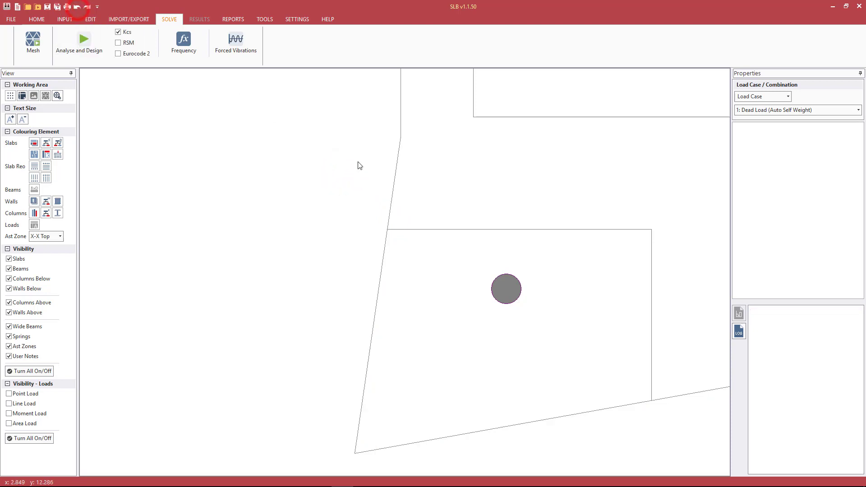
{"action": "left_click", "coordinate": [396, 229]}
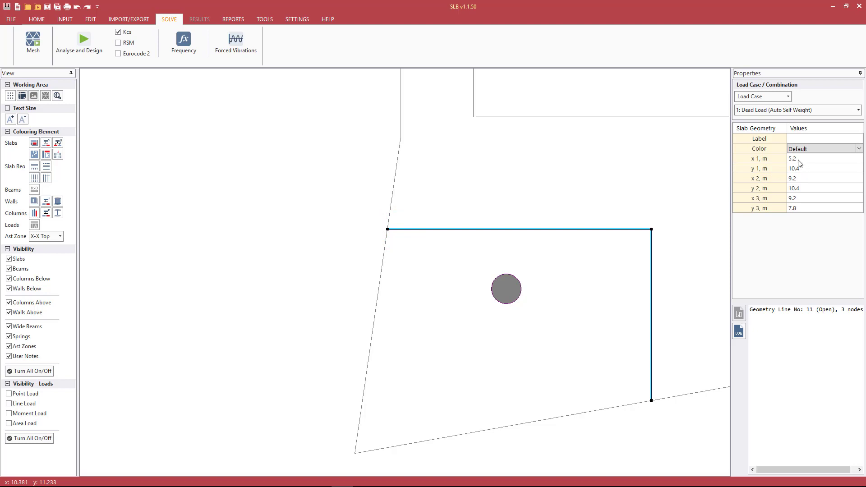
{"action": "left_click", "coordinate": [384, 190]}
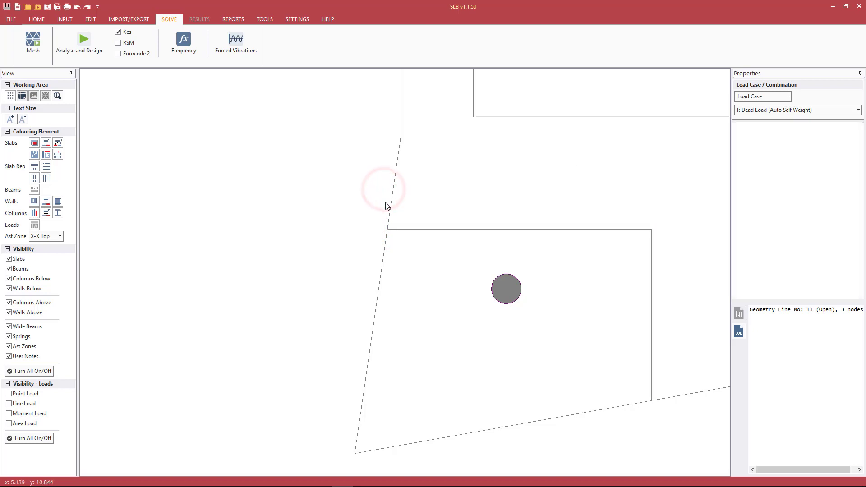
- Insert a node on the sloping floor edge just above the L-shaped line's start and check its coordinates
{"action": "left_click", "coordinate": [391, 208]}
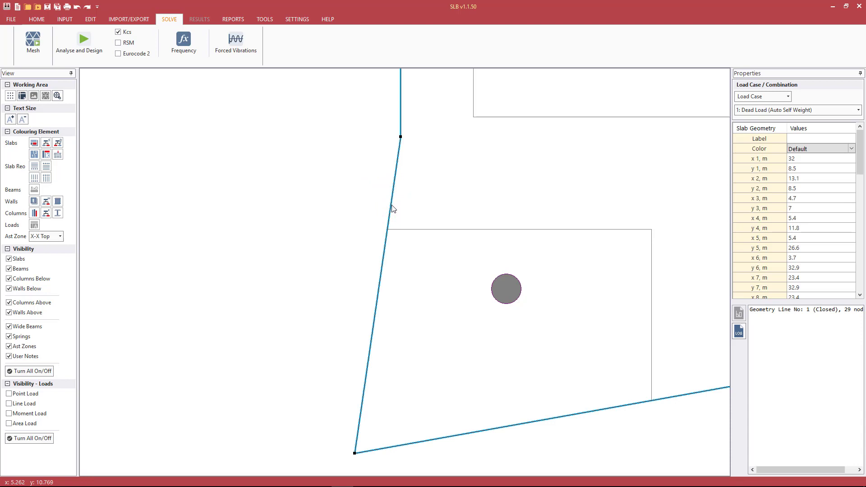
{"action": "left_click", "coordinate": [392, 207]}
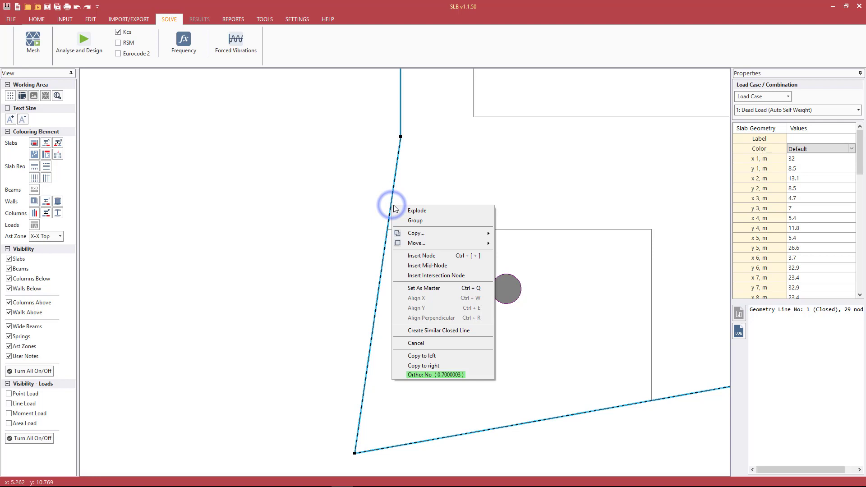
{"action": "left_click", "coordinate": [434, 255]}
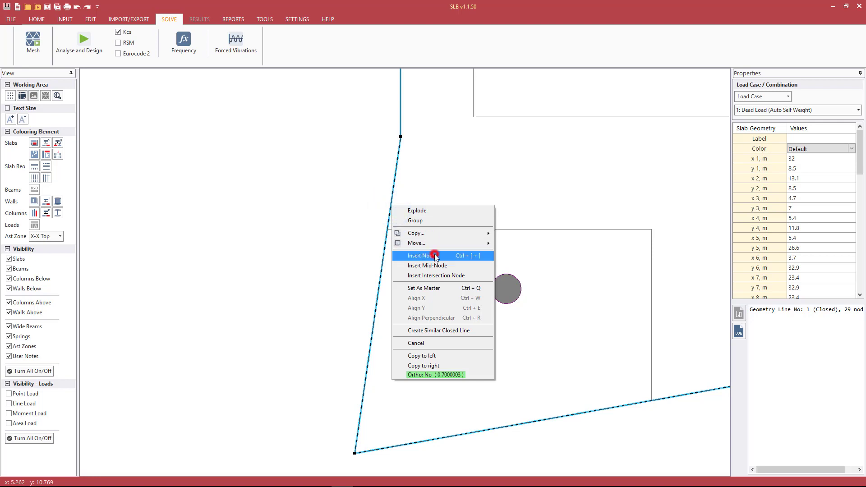
{"action": "left_click", "coordinate": [803, 227]}
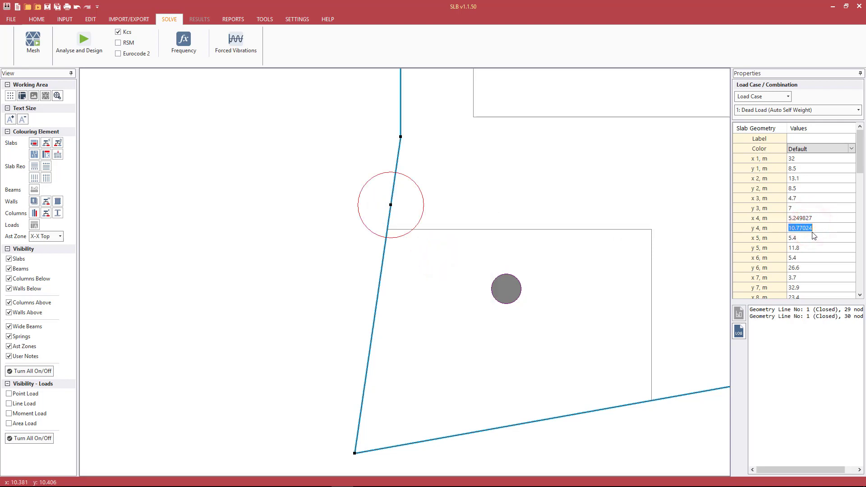
{"action": "left_click", "coordinate": [339, 163]}
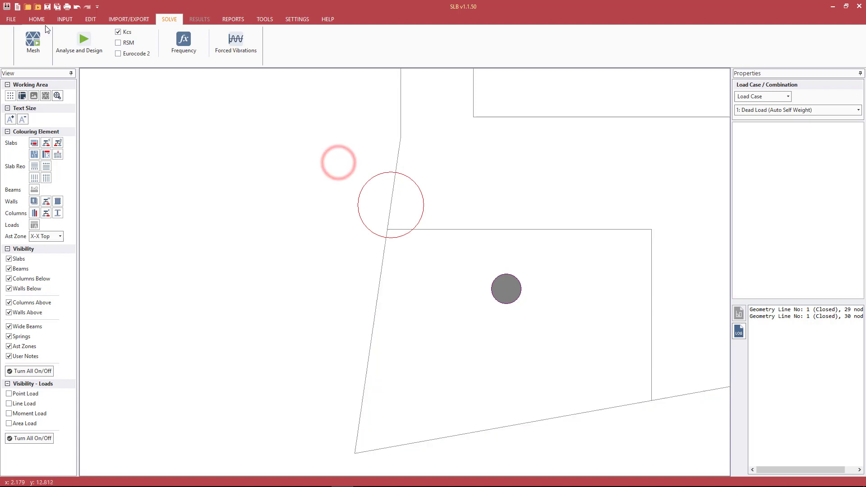
- Toggle the snap mode and move the inserted outline node onto the L-shaped line's start at x 5.2, y 10.4
{"action": "left_click", "coordinate": [32, 20]}
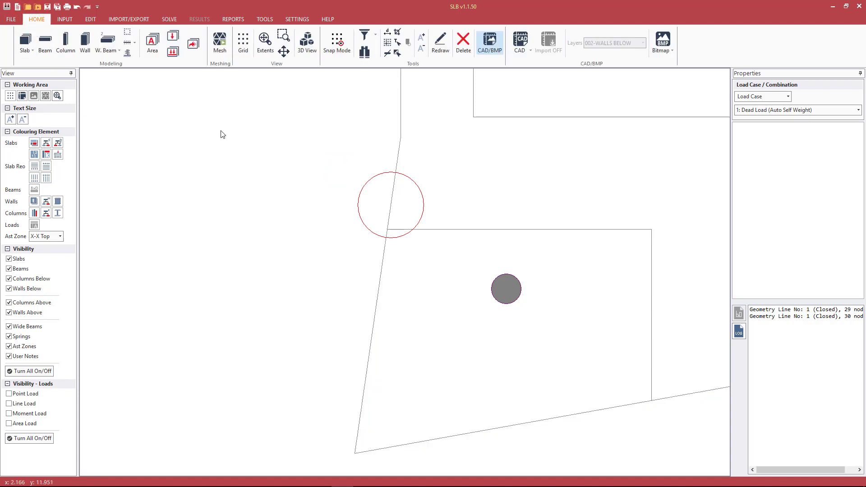
{"action": "left_click", "coordinate": [338, 43]}
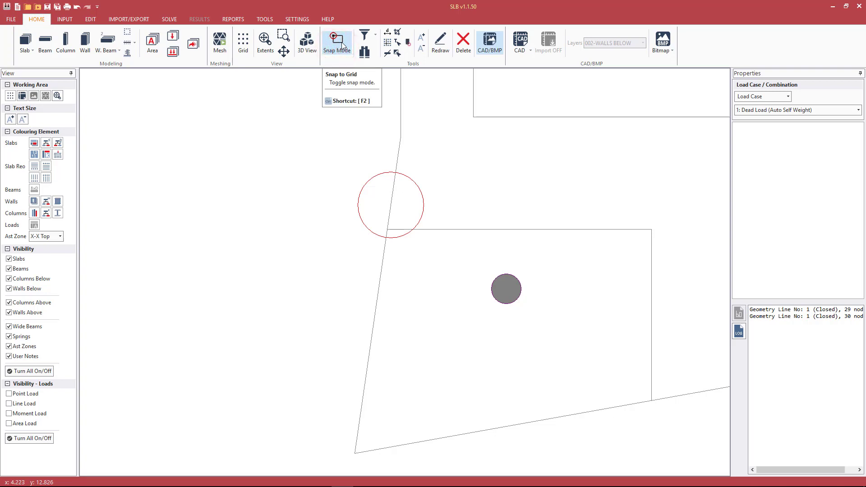
{"action": "left_click", "coordinate": [395, 188]}
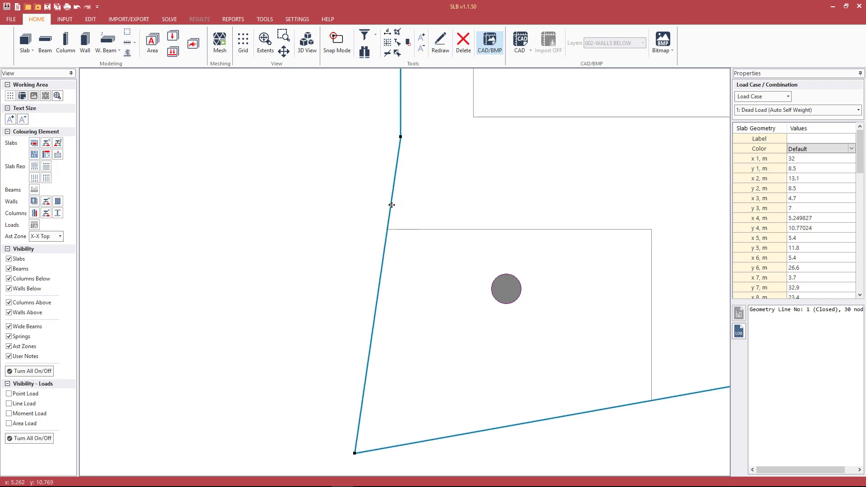
{"action": "left_click_drag", "start_coordinate": [391, 205], "coordinate": [388, 229]}
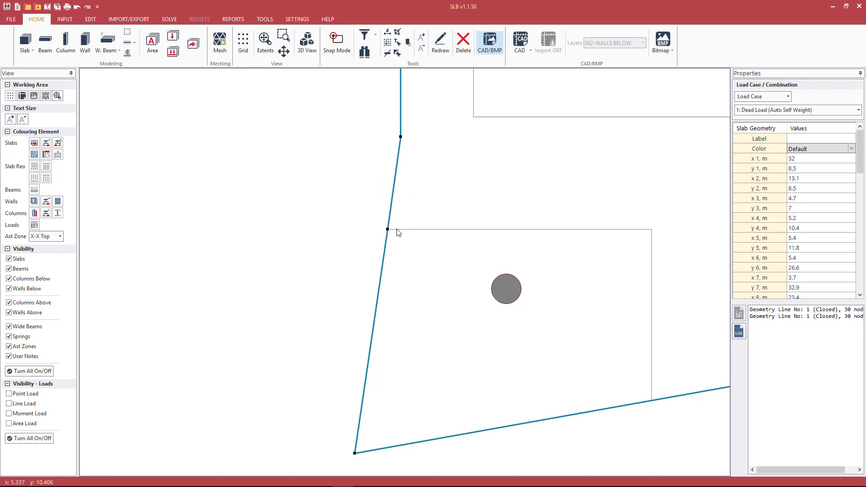
- Compare the L-shaped line's start-node coordinates with the moved node on the floor outline
{"action": "left_click", "coordinate": [397, 229]}
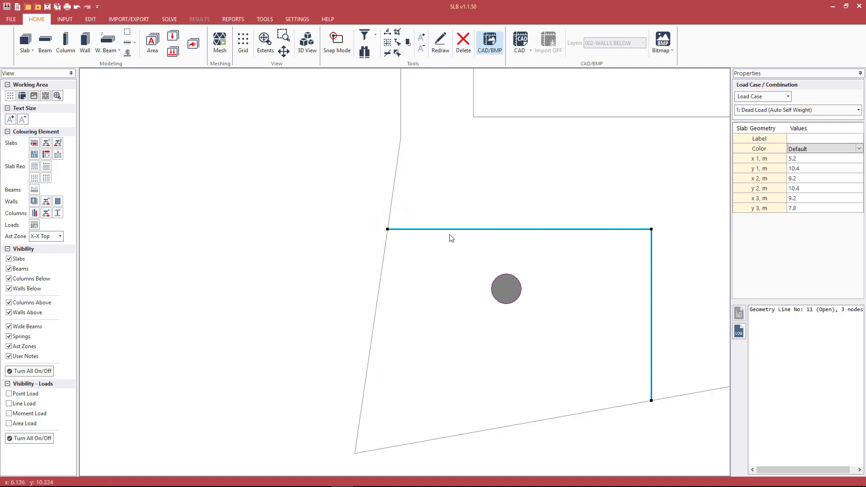
{"action": "left_click", "coordinate": [801, 167]}
{"action": "left_click", "coordinate": [801, 159]}
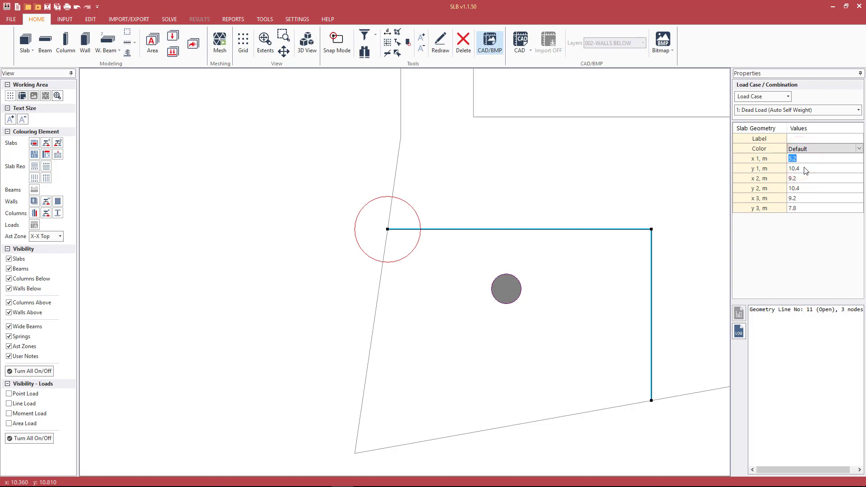
{"action": "left_click", "coordinate": [389, 207]}
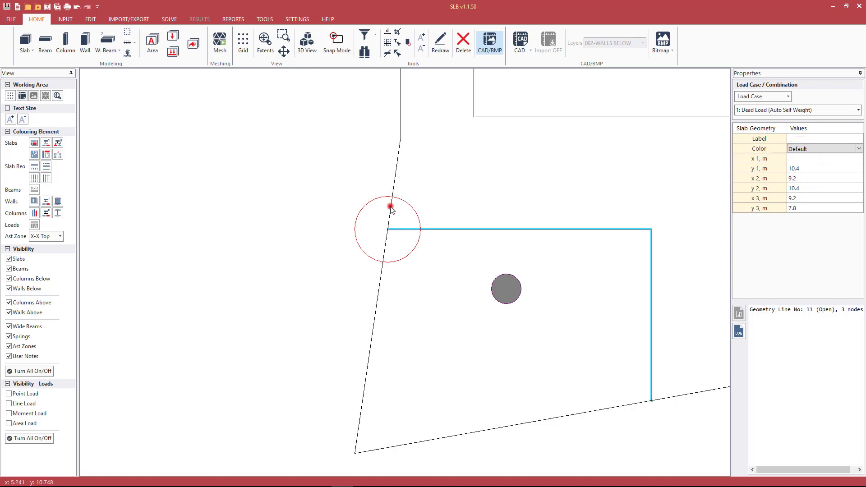
- Step through the floor outline's node coordinates to locate and check the node at the L-shaped line's start
{"action": "left_click", "coordinate": [811, 173]}
{"action": "left_click", "coordinate": [807, 188]}
{"action": "left_click", "coordinate": [805, 200]}
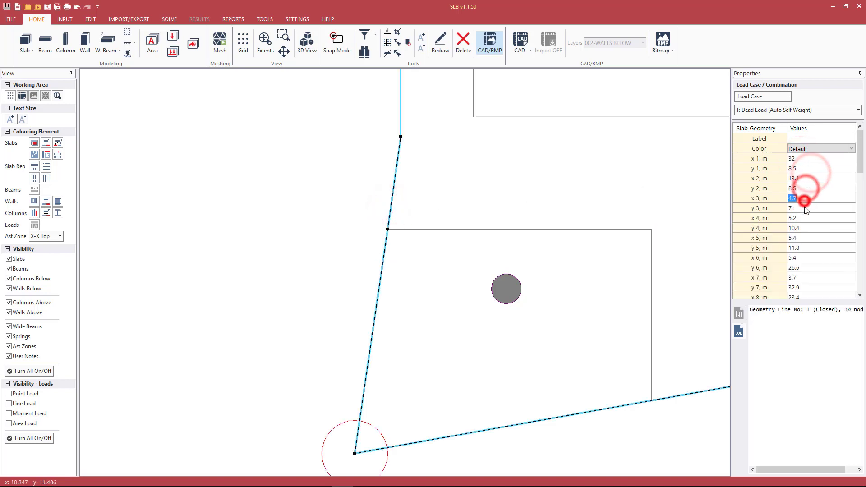
{"action": "left_click", "coordinate": [809, 213]}
{"action": "left_click", "coordinate": [803, 226]}
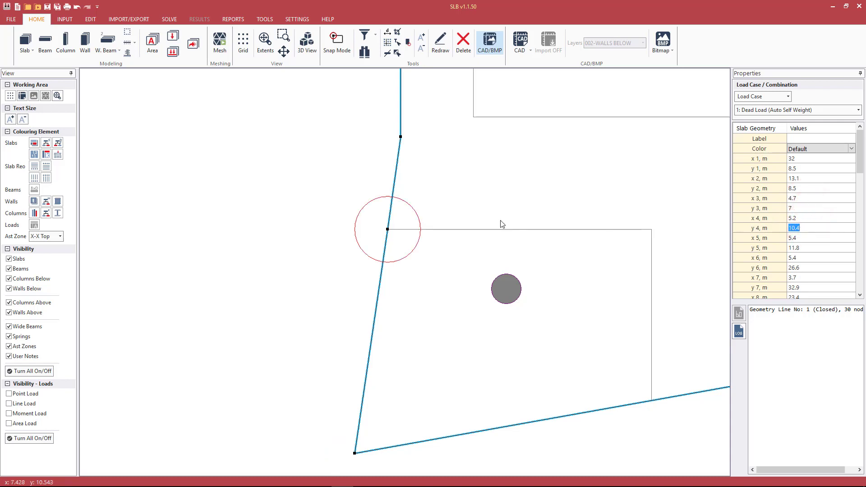
{"action": "left_click", "coordinate": [802, 218]}
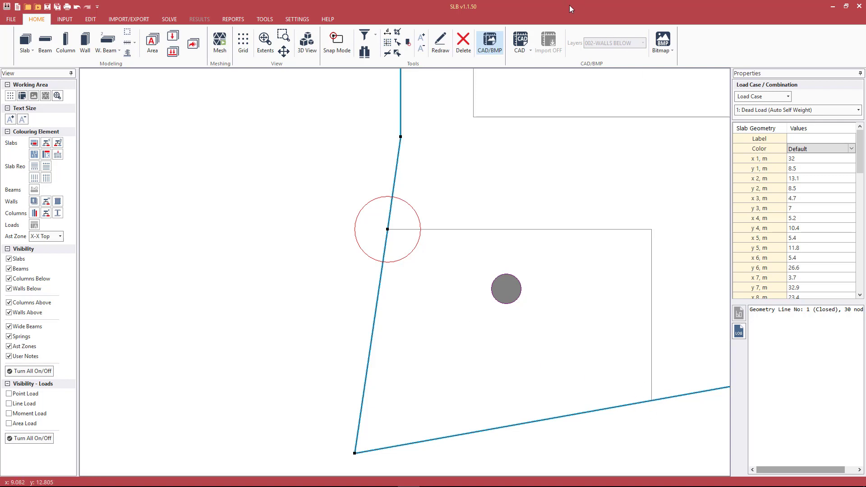
- Inspect where the L-shaped line's lower end meets the sloping floor edge and read the line's end-node coordinates
{"action": "middle_click_drag", "start_coordinate": [611, 184], "coordinate": [400, 154]}
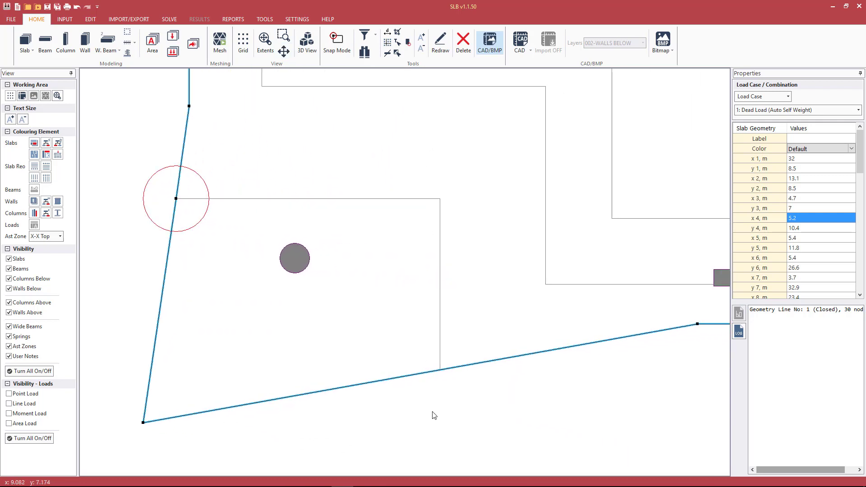
{"action": "scroll", "coordinate": [435, 409], "scroll_direction": "up", "scroll_amount": 2}
{"action": "left_click", "coordinate": [397, 315]}
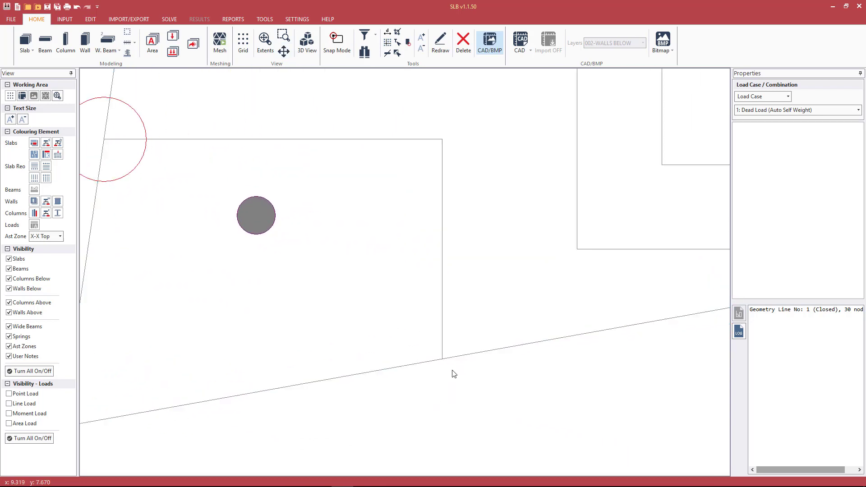
{"action": "scroll", "coordinate": [442, 372], "scroll_direction": "up", "scroll_amount": 4}
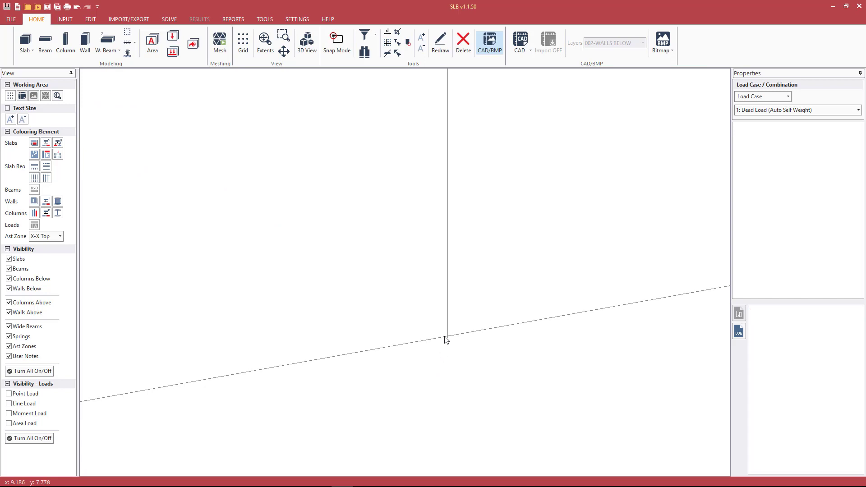
{"action": "left_click", "coordinate": [449, 311]}
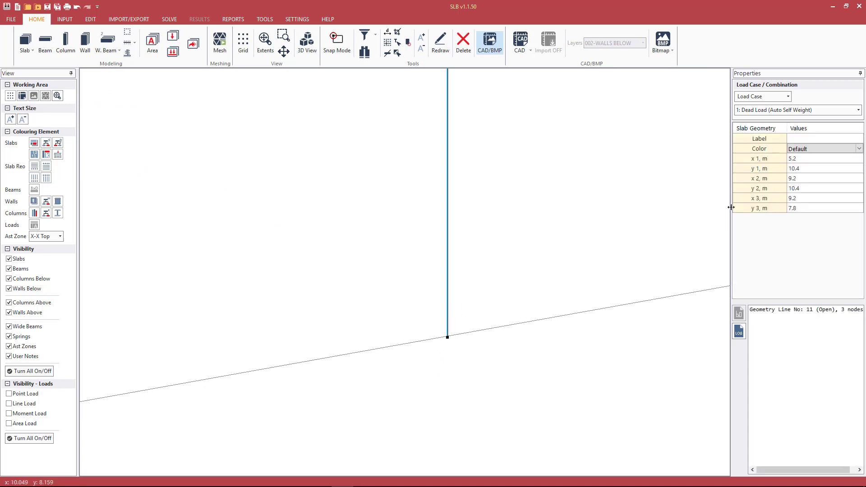
{"action": "left_click", "coordinate": [444, 356]}
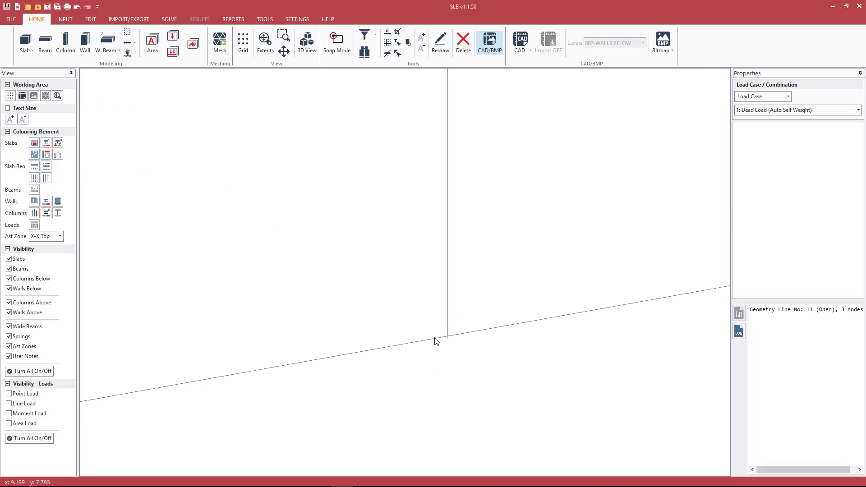
- Insert an intersection node on the floor outline where the L-shaped line's lower end meets the sloping edge
{"action": "scroll", "coordinate": [456, 342], "scroll_direction": "down", "scroll_amount": 2}
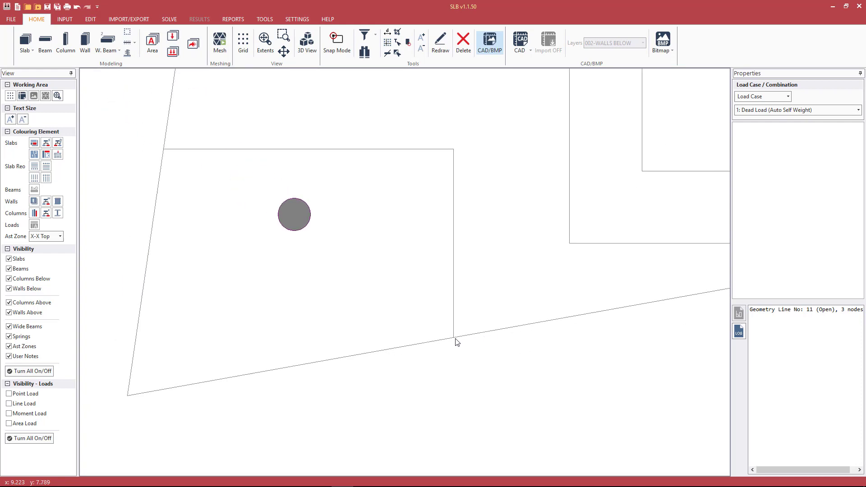
{"action": "scroll", "coordinate": [457, 342], "scroll_direction": "down", "scroll_amount": 1}
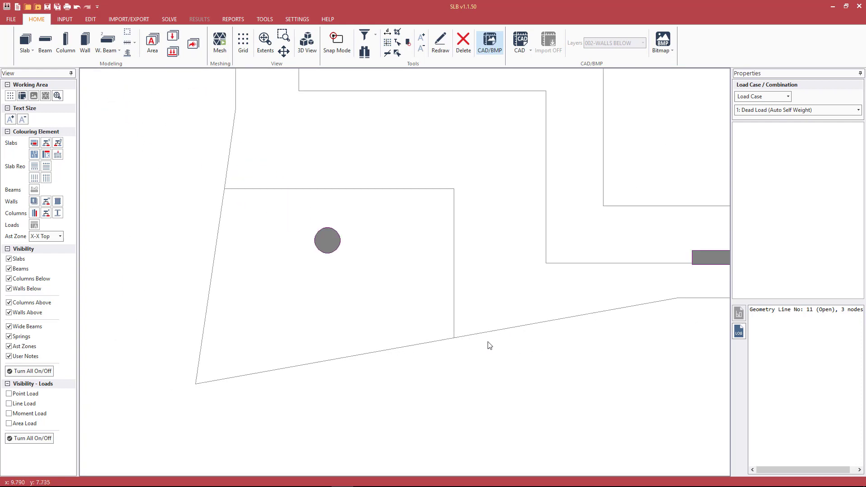
{"action": "left_click", "coordinate": [466, 340]}
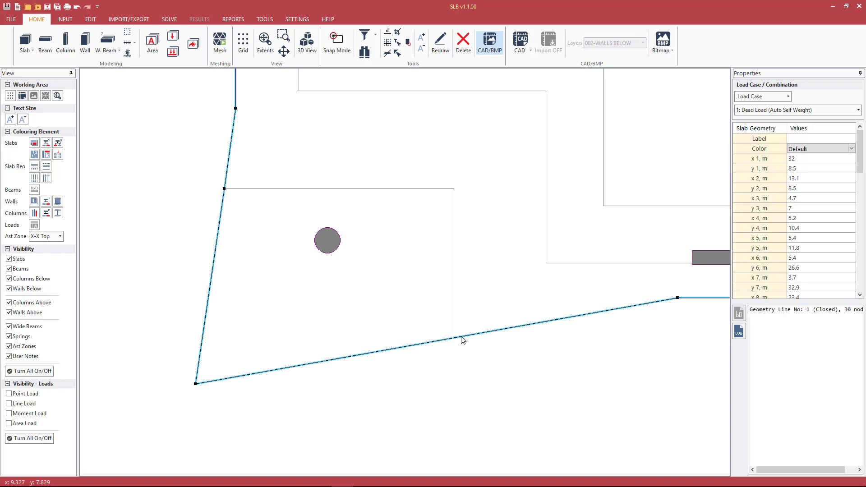
{"action": "right_click", "coordinate": [463, 340]}
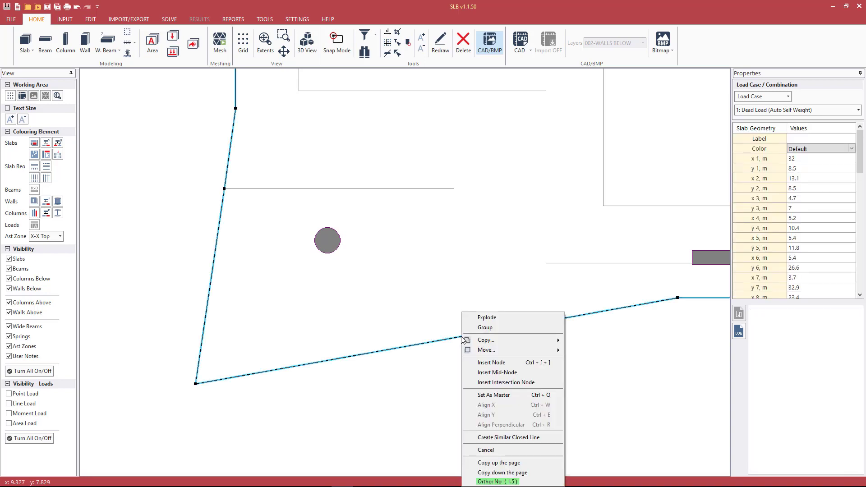
{"action": "left_click", "coordinate": [475, 383]}
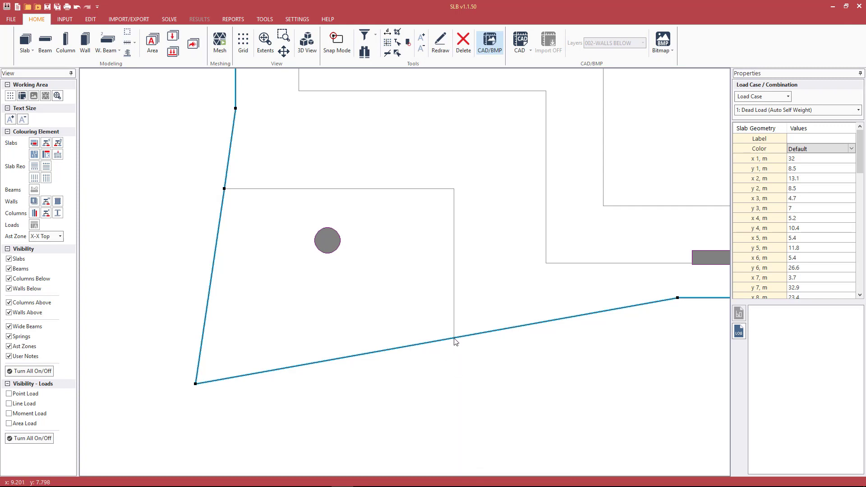
{"action": "right_click", "coordinate": [456, 341]}
{"action": "left_click", "coordinate": [476, 383]}
{"action": "scroll", "coordinate": [456, 340], "scroll_direction": "up", "scroll_amount": 5}
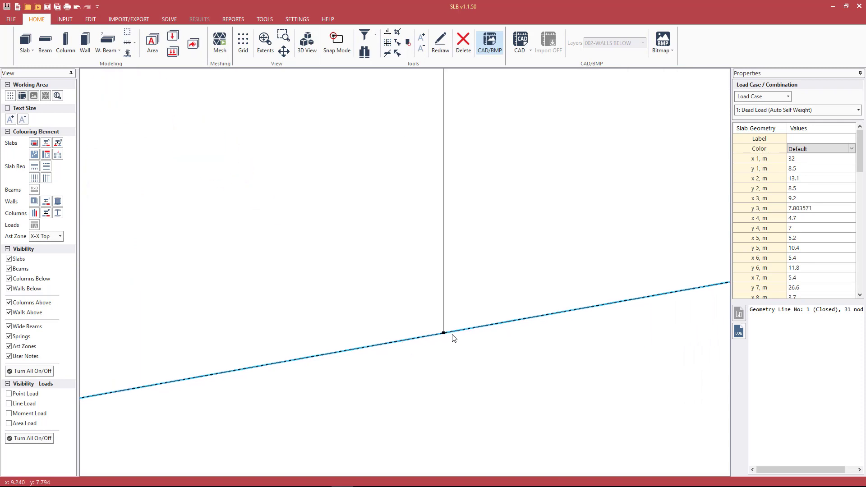
- Check the coordinates of the intersection node on the lower sloping edge and undo its insertion
{"action": "left_click", "coordinate": [799, 202]}
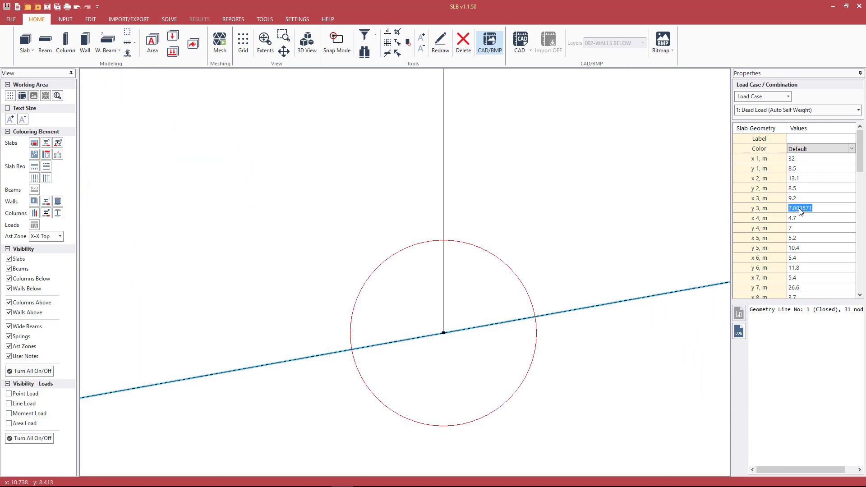
{"action": "key", "text": "Up"}
{"action": "left_click", "coordinate": [572, 354]}
{"action": "scroll", "coordinate": [571, 352], "scroll_direction": "down", "scroll_amount": 1}
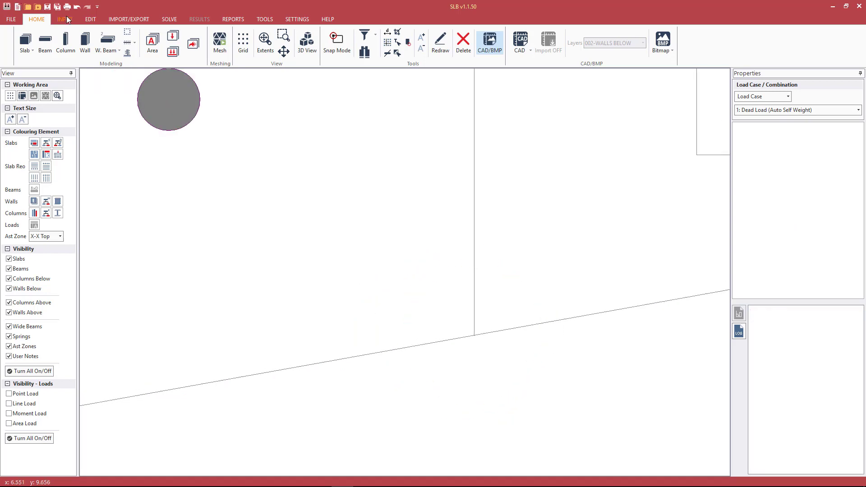
{"action": "left_click", "coordinate": [77, 8]}
- Insert a node on the lower sloping floor edge just left of the L-shaped line's end, at about x 8.94, y 7.76
{"action": "left_click", "coordinate": [486, 338]}
{"action": "scroll", "coordinate": [501, 312], "scroll_direction": "up", "scroll_amount": 2}
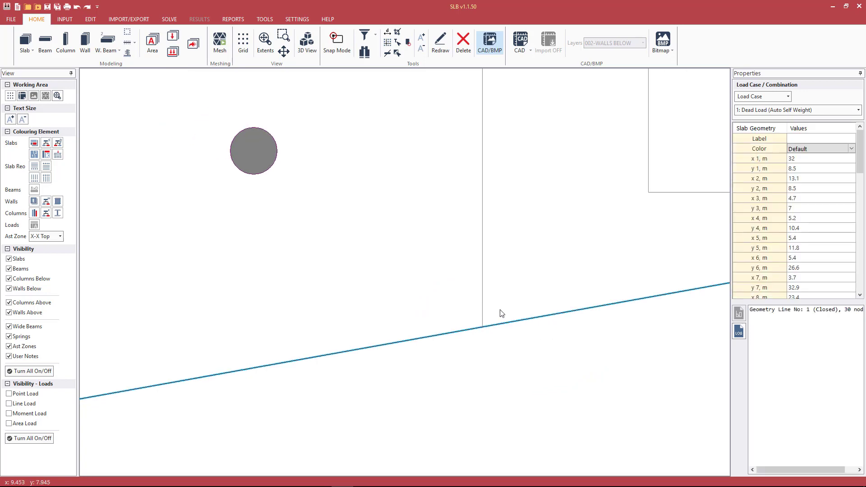
{"action": "scroll", "coordinate": [501, 312], "scroll_direction": "down", "scroll_amount": 1}
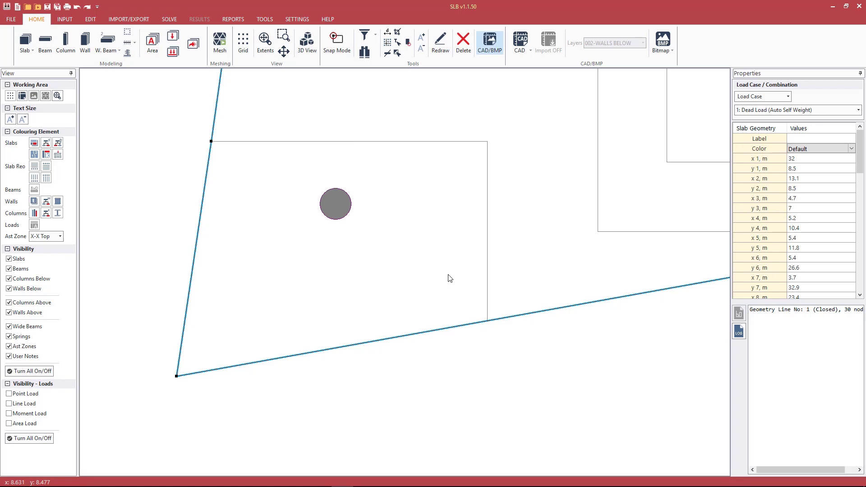
{"action": "left_click", "coordinate": [470, 346]}
{"action": "left_click", "coordinate": [471, 328]}
{"action": "left_click", "coordinate": [470, 325]}
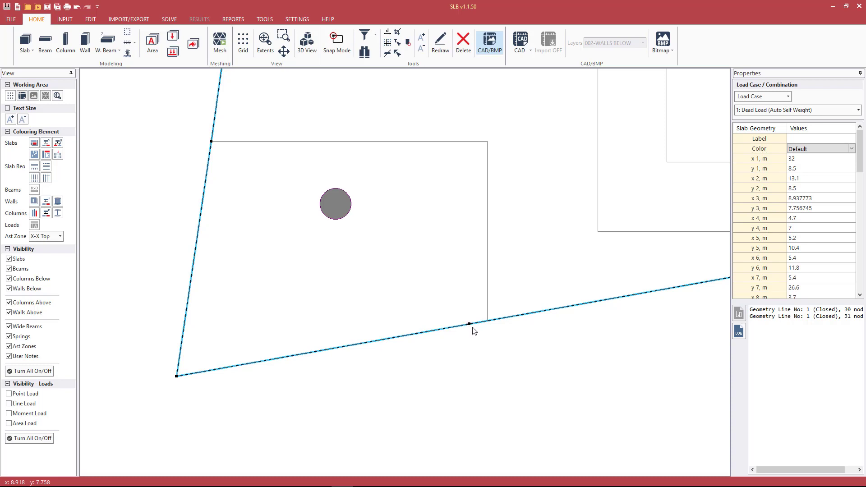
- Use Pull to Node to bring the inserted outline node onto the L-shaped line's lower end node at x 9.2, y 7.8
{"action": "left_click", "coordinate": [487, 316]}
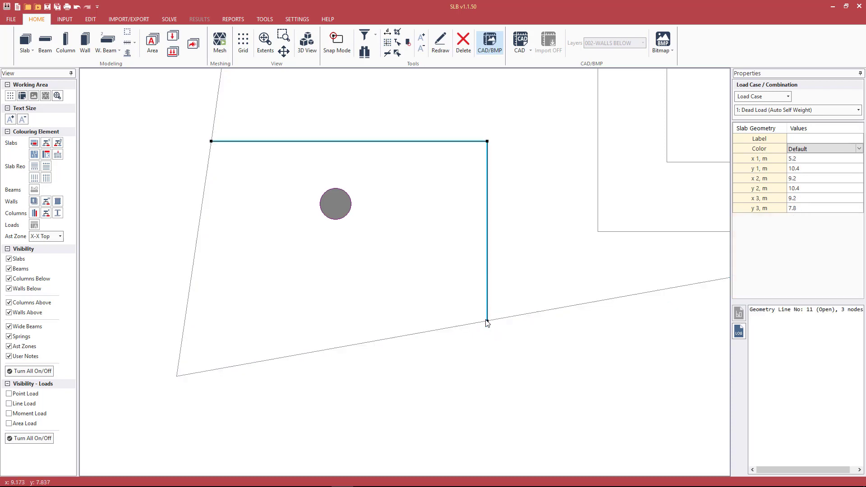
{"action": "scroll", "coordinate": [487, 323], "scroll_direction": "up", "scroll_amount": 3}
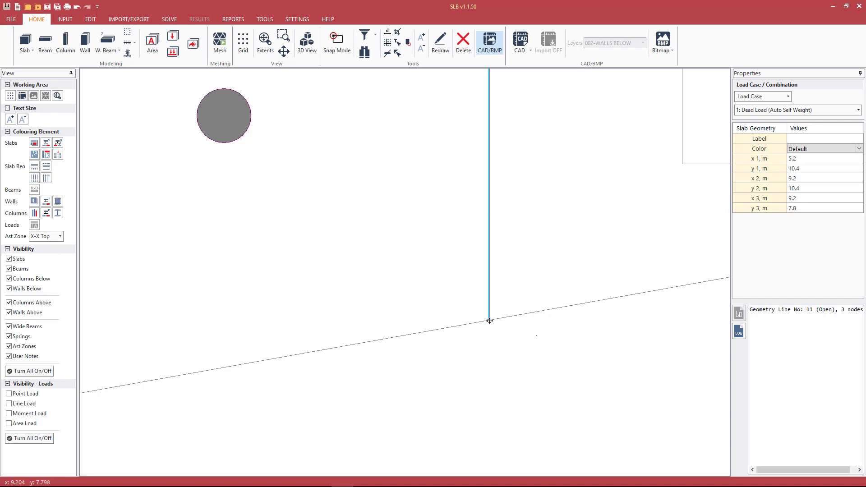
{"action": "right_click", "coordinate": [489, 321]}
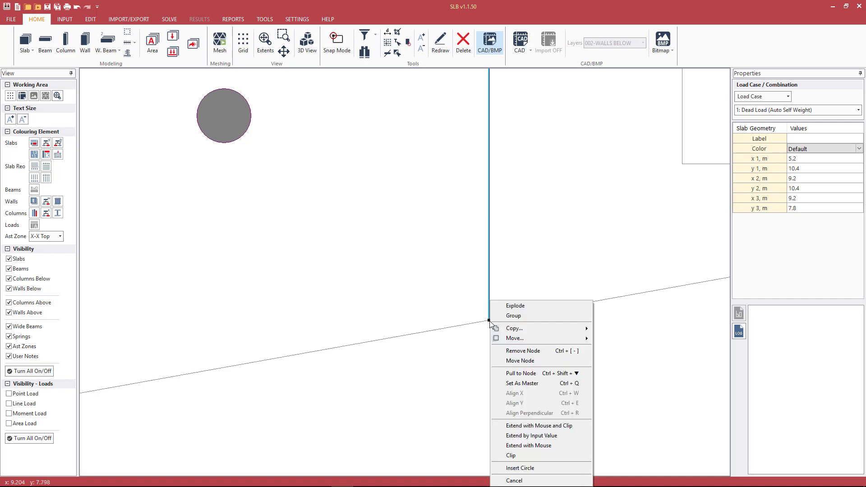
{"action": "left_click", "coordinate": [519, 373]}
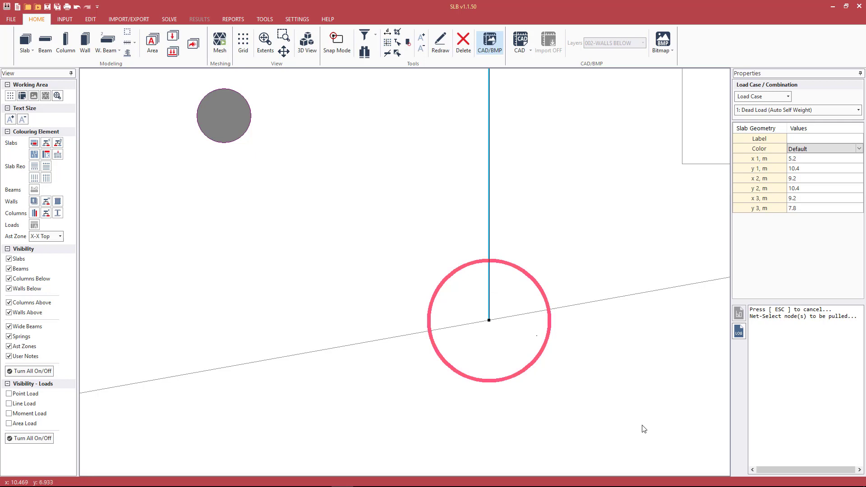
{"action": "left_click_drag", "start_coordinate": [643, 426], "coordinate": [356, 215]}
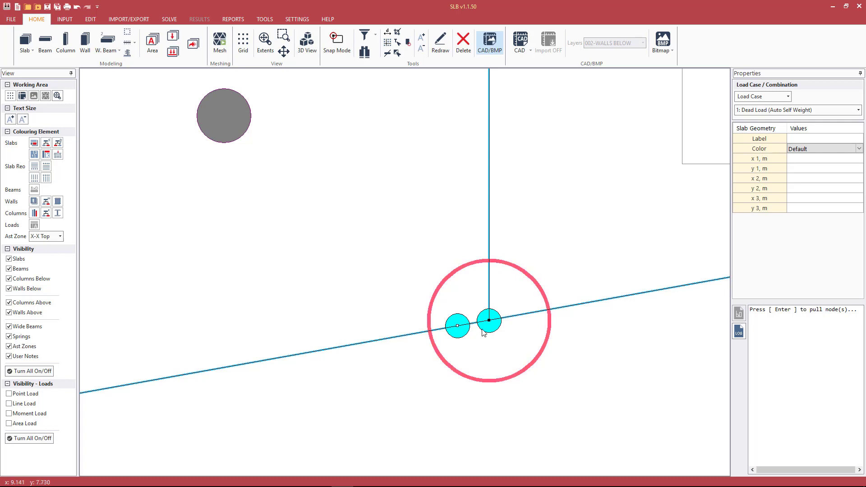
{"action": "key", "text": "Return"}
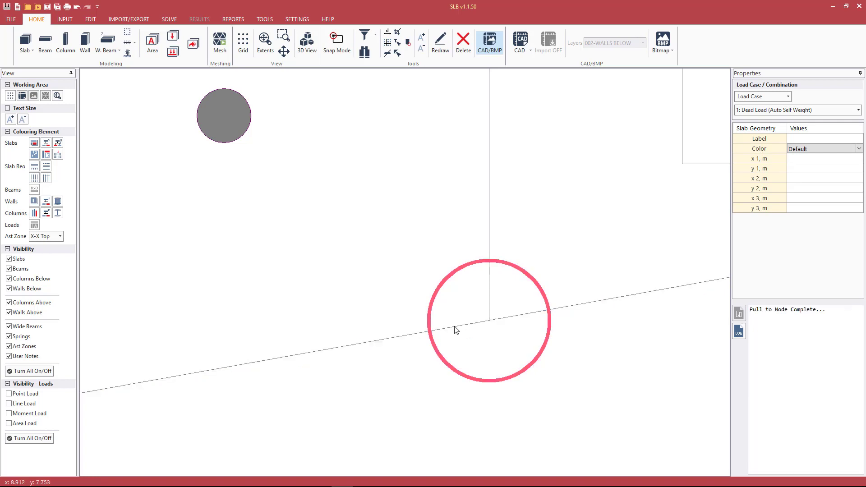
- Compare the pulled outline node's coordinates with those of the L-shaped line's lower end node and clear the selection
{"action": "left_click", "coordinate": [483, 325]}
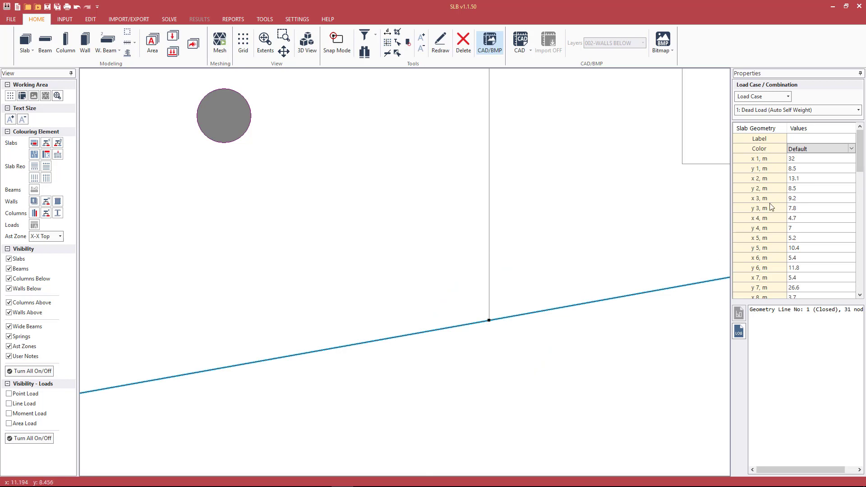
{"action": "left_click", "coordinate": [808, 189]}
{"action": "key", "text": "Return"}
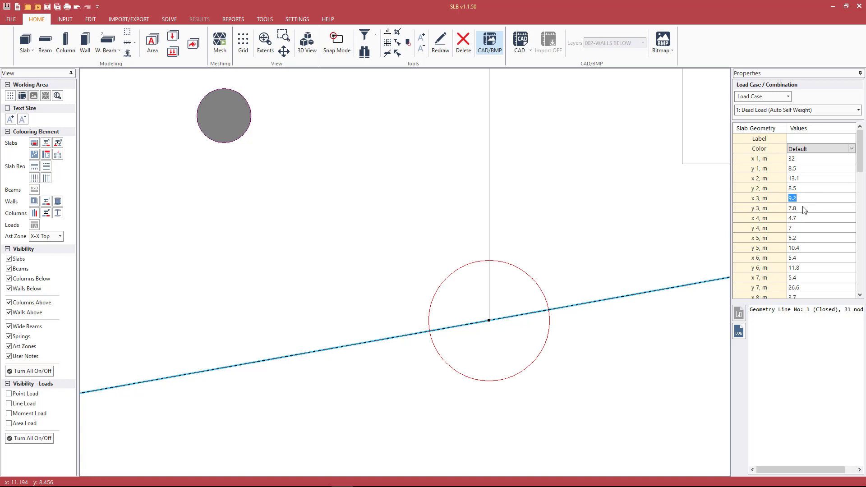
{"action": "left_click", "coordinate": [803, 208]}
{"action": "left_click", "coordinate": [806, 198]}
{"action": "left_click", "coordinate": [490, 296]}
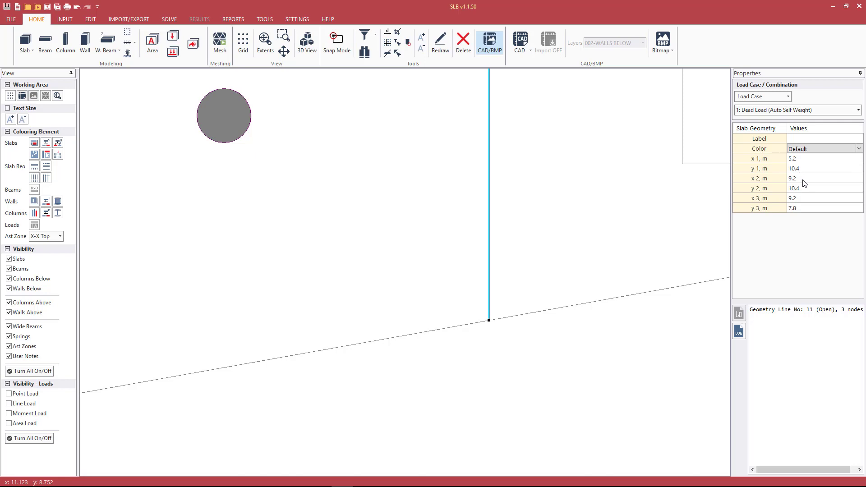
{"action": "scroll", "coordinate": [449, 312], "scroll_direction": "down", "scroll_amount": 4}
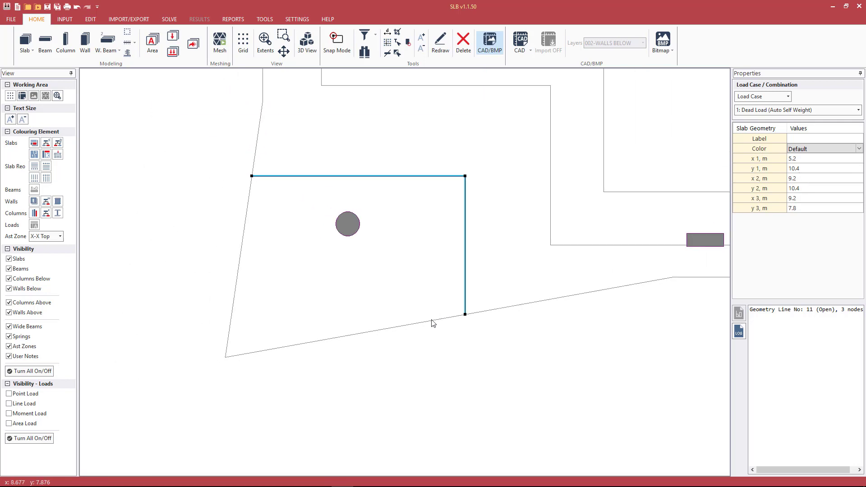
{"action": "scroll", "coordinate": [432, 323], "scroll_direction": "down", "scroll_amount": 1}
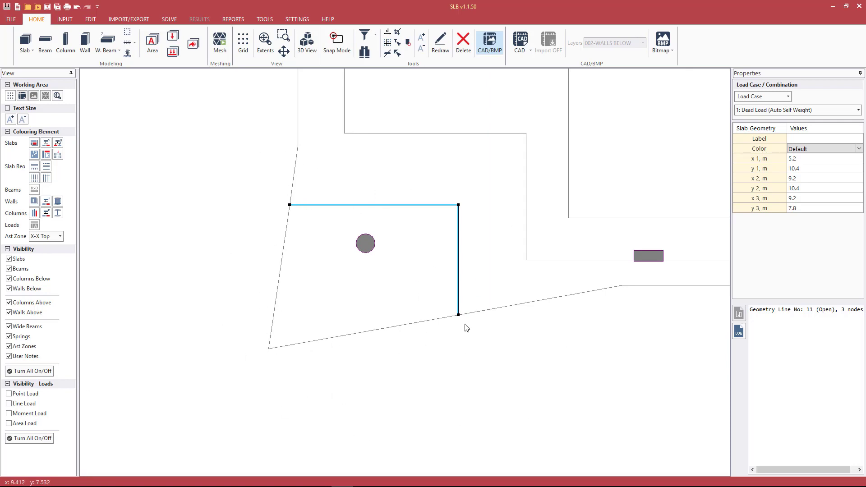
{"action": "key", "text": "Escape"}
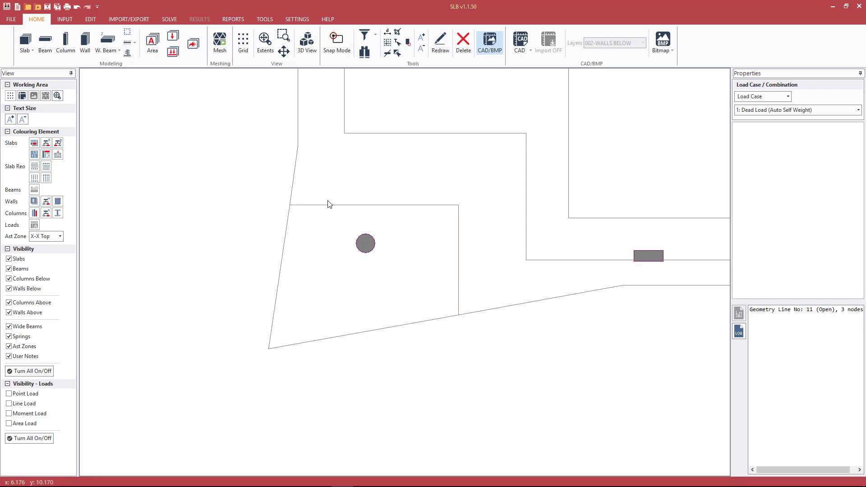
- Show the locations of the mesh errors on the floor plan
{"action": "scroll", "coordinate": [321, 265], "scroll_direction": "down", "scroll_amount": 3}
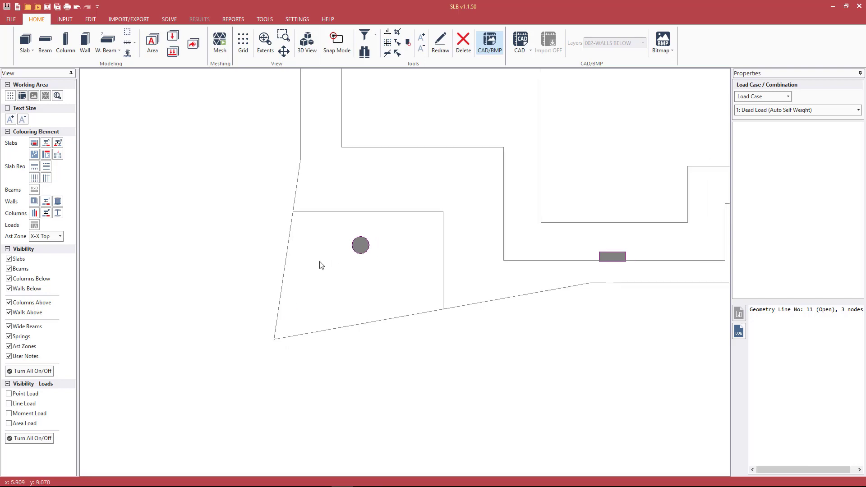
{"action": "scroll", "coordinate": [583, 187], "scroll_direction": "down", "scroll_amount": 4}
{"action": "middle_click_drag", "start_coordinate": [632, 151], "coordinate": [305, 314]}
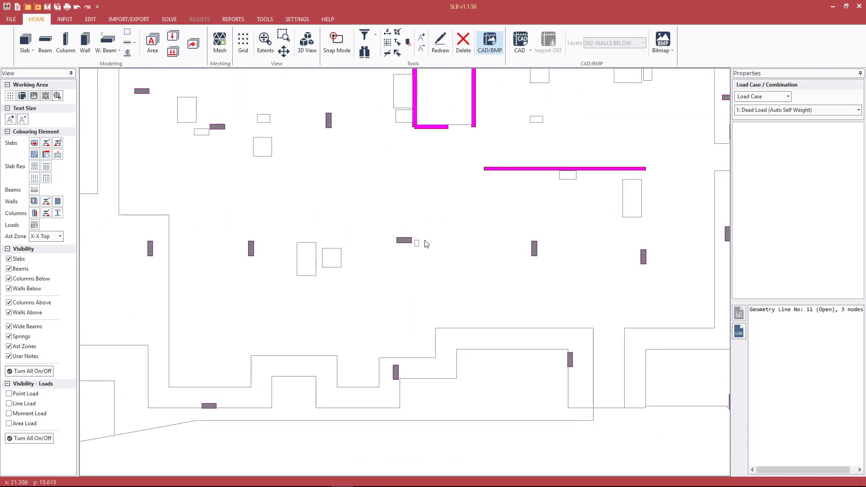
{"action": "scroll", "coordinate": [519, 189], "scroll_direction": "down", "scroll_amount": 2}
{"action": "mouse_move", "coordinate": [675, 122]}
{"action": "middle_mouse_down"}
{"action": "mouse_move", "coordinate": [509, 207]}
{"action": "mouse_move", "coordinate": [528, 222]}
{"action": "middle_mouse_up"}
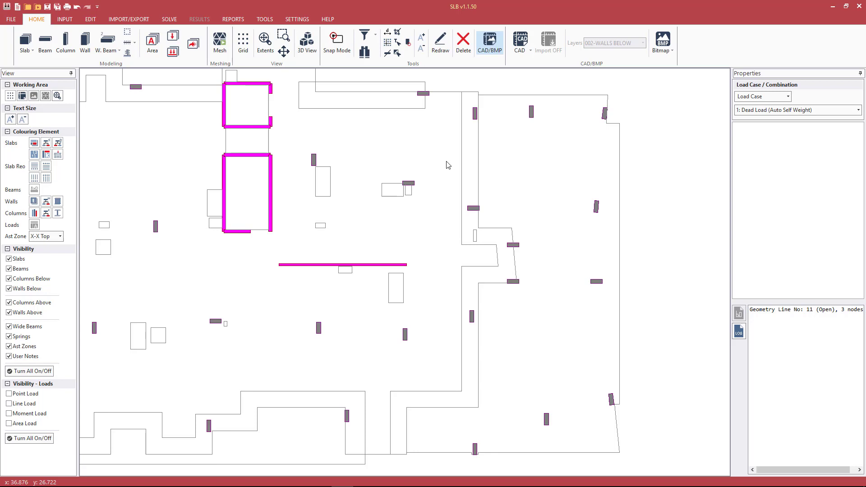
{"action": "key", "text": "shift+e"}
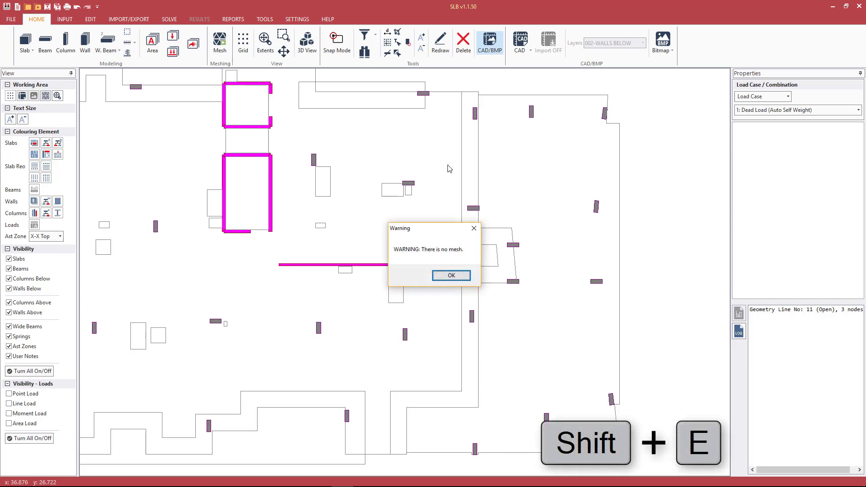
{"action": "left_click", "coordinate": [445, 276]}
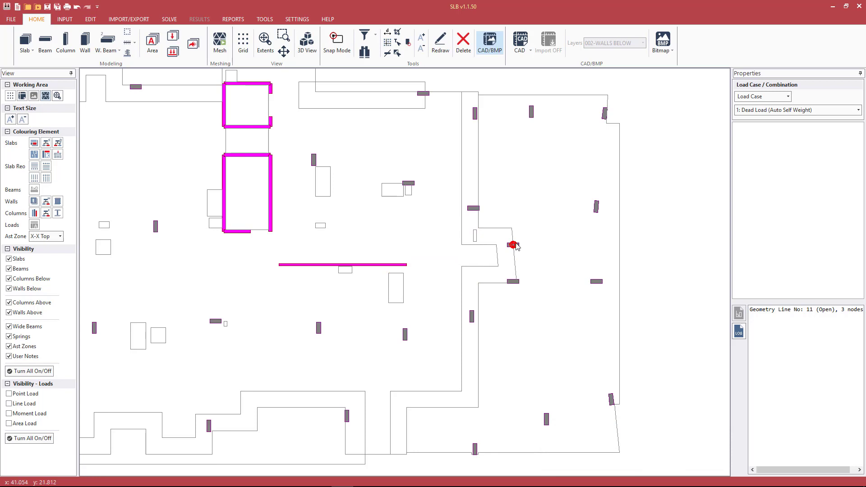
- Insert a node on the sloping slab line just above the flagged rectangular column, at about x 40.84, y 22.22
{"action": "scroll", "coordinate": [516, 246], "scroll_direction": "up", "scroll_amount": 4}
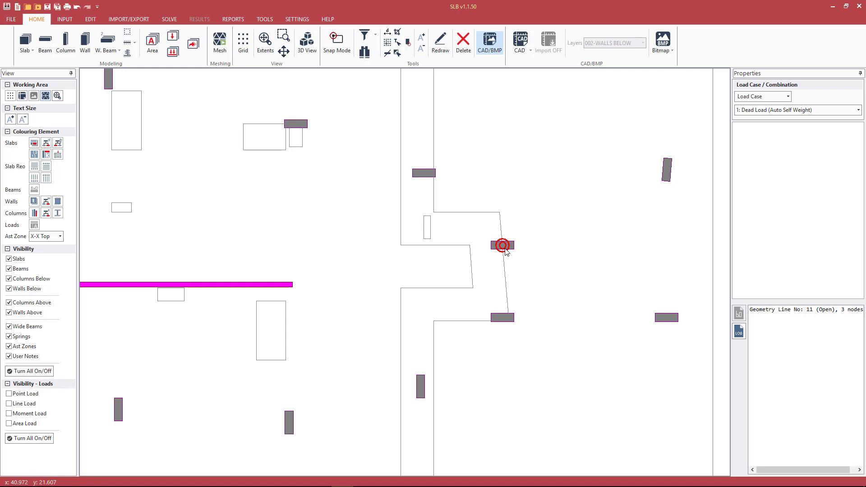
{"action": "scroll", "coordinate": [510, 238], "scroll_direction": "up", "scroll_amount": 3}
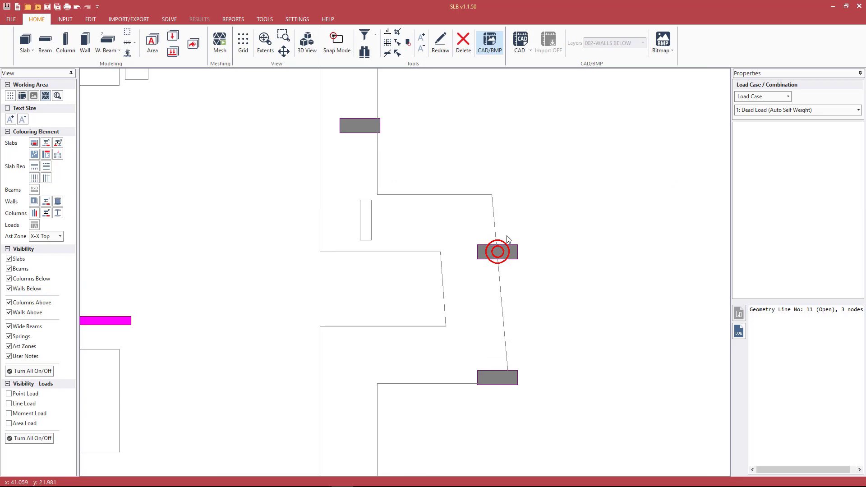
{"action": "left_click", "coordinate": [495, 227]}
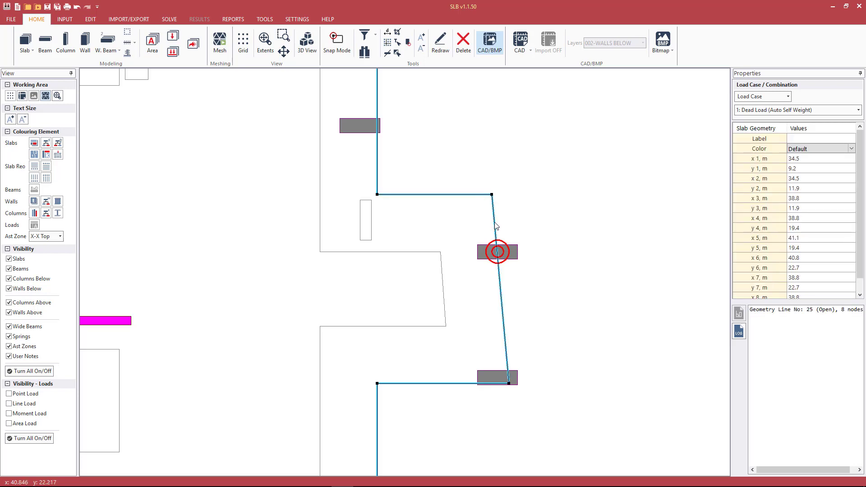
{"action": "key", "text": "ctrl+equal"}
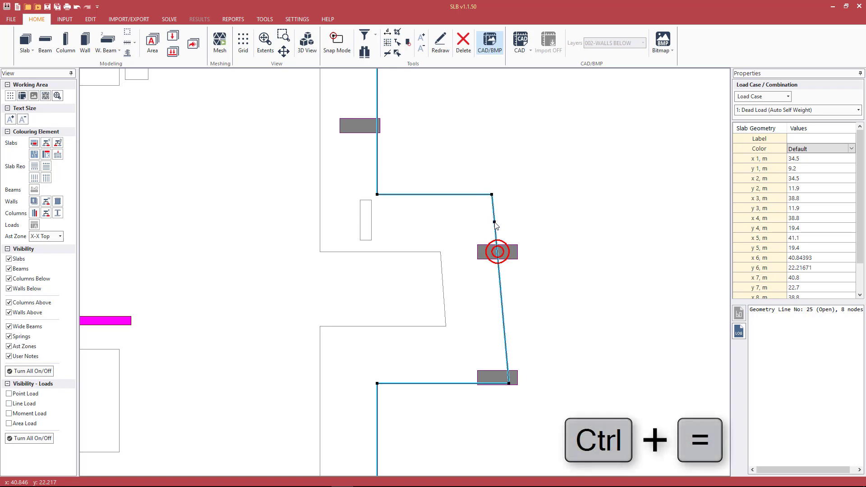
- Use Pull to Node to bring the inserted slab-line node onto the flagged column's centre at x 40.9, y 21.7
{"action": "left_click", "coordinate": [505, 254]}
{"action": "scroll", "coordinate": [499, 254], "scroll_direction": "up", "scroll_amount": 3}
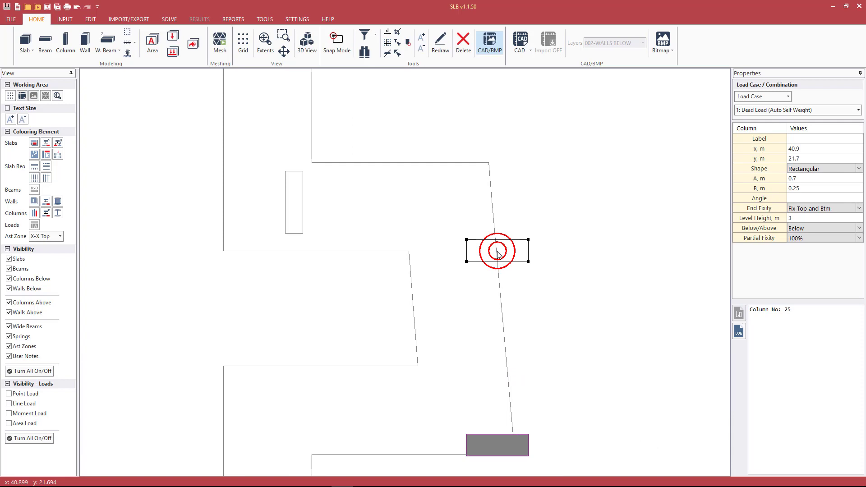
{"action": "key", "text": "ctrl+shift+Down"}
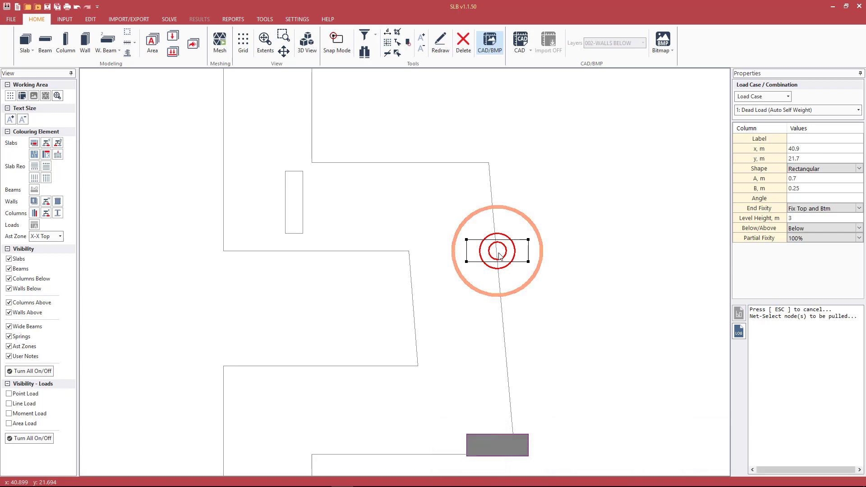
{"action": "left_click_drag", "start_coordinate": [565, 294], "coordinate": [434, 178]}
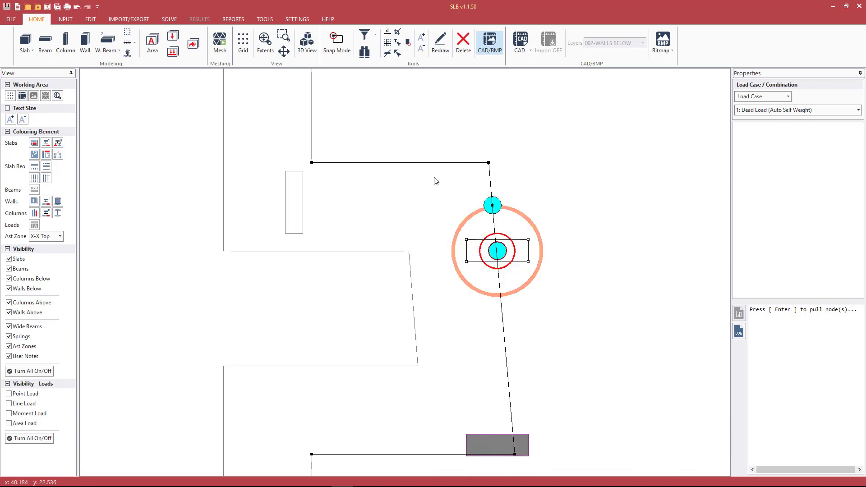
{"action": "key", "text": "Return"}
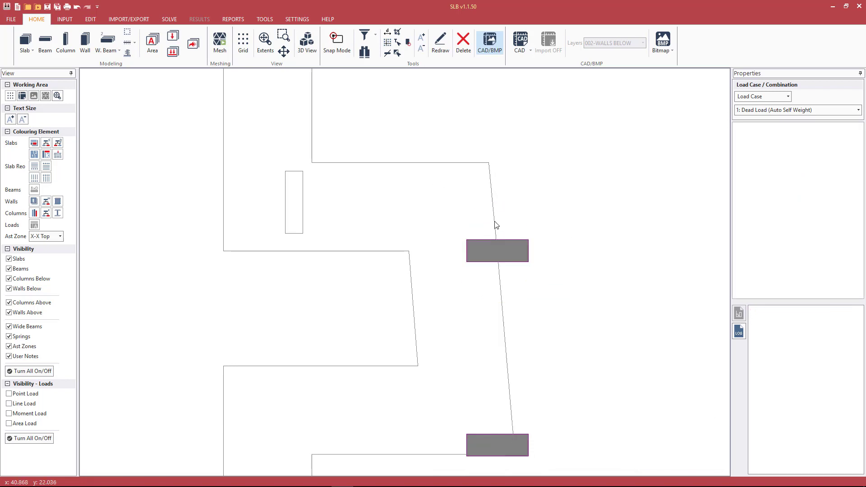
- Compare the pulled slab-line node's coordinates with those of the flagged column and clear the selection
{"action": "left_click", "coordinate": [496, 226]}
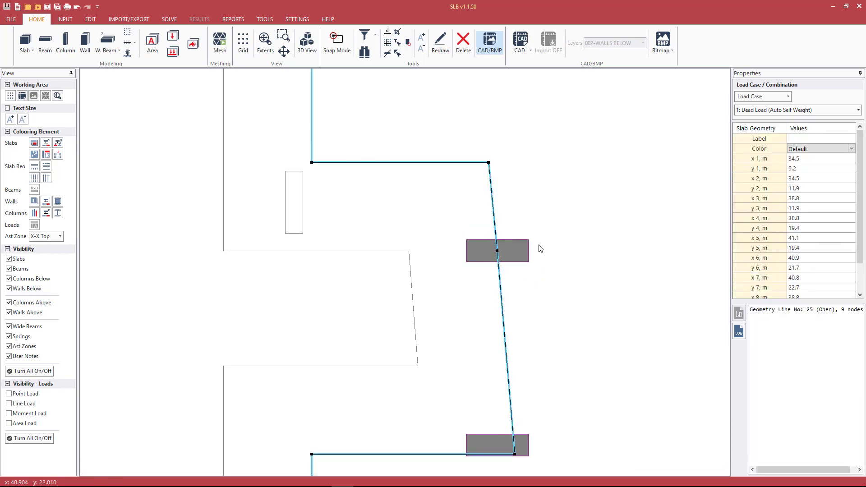
{"action": "left_click", "coordinate": [806, 189]}
{"action": "key", "text": "Down"}
{"action": "key", "text": "Down"}
{"action": "key", "text": "Down"}
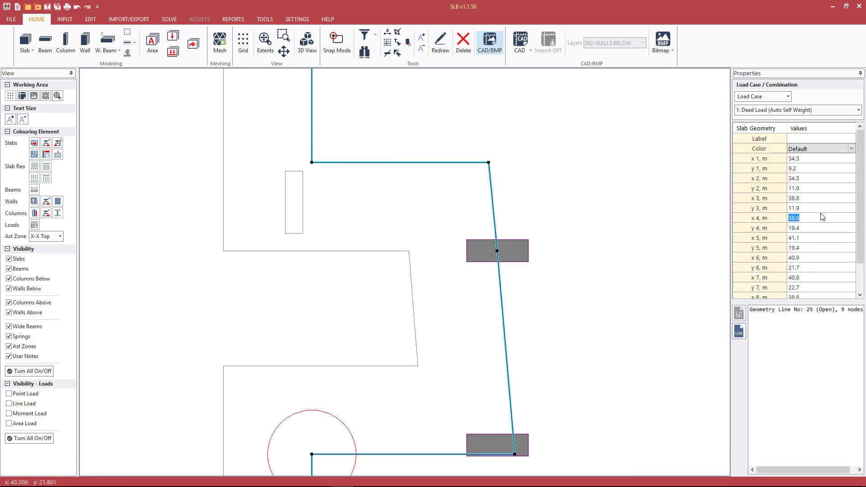
{"action": "key", "text": "Down"}
{"action": "key", "text": "Down"}
{"action": "key", "text": "Down"}
{"action": "key", "text": "Down"}
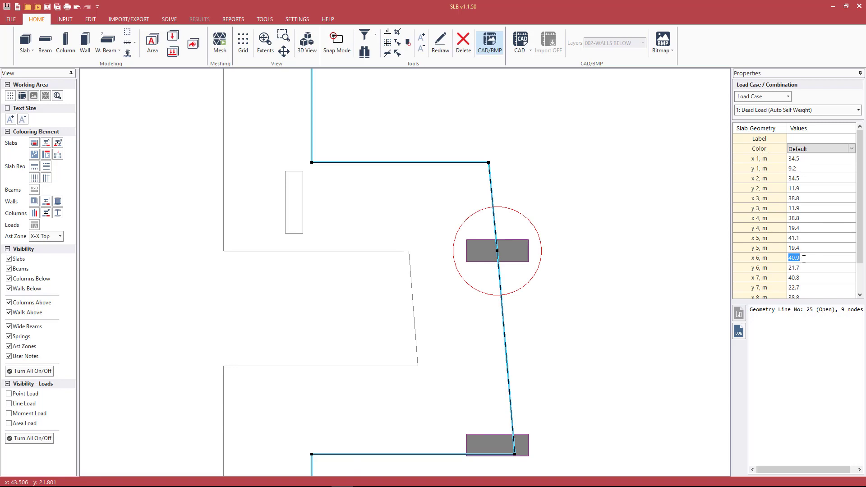
{"action": "key", "text": "Down"}
{"action": "key", "text": "Up"}
{"action": "left_click", "coordinate": [515, 260]}
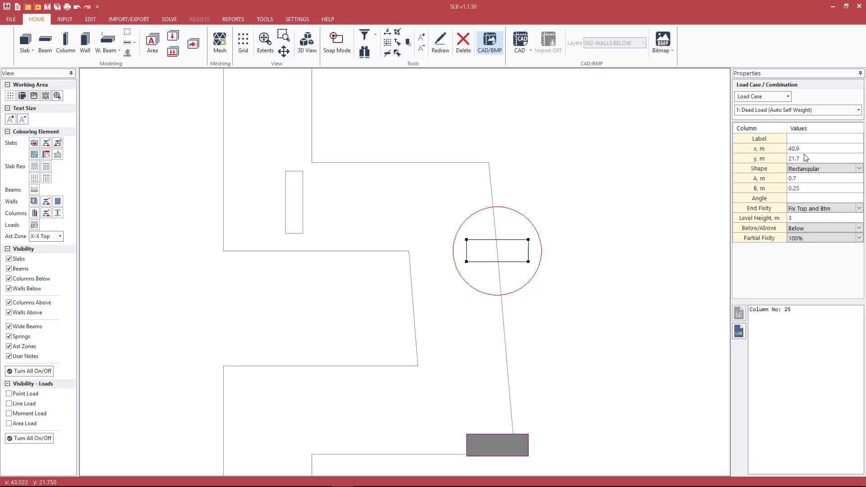
{"action": "left_click", "coordinate": [607, 187]}
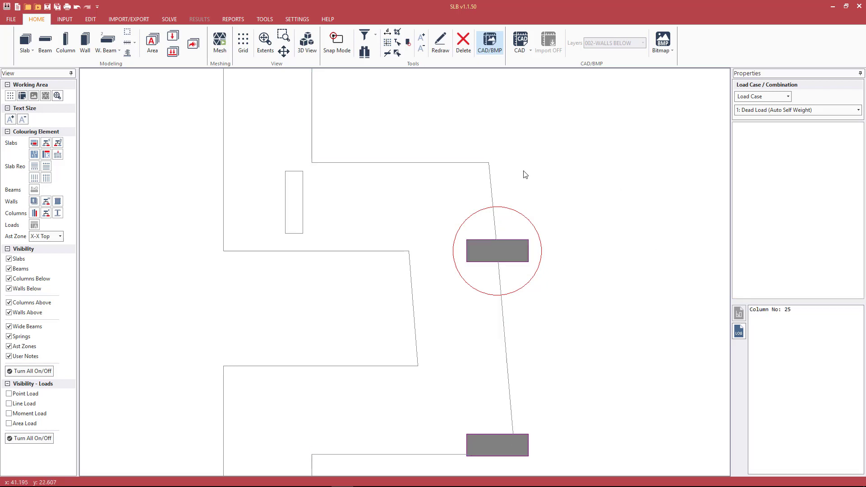
- Generate the finite element mesh for the whole floor, close the mesh report and hide the mesh display
{"action": "left_click", "coordinate": [266, 40]}
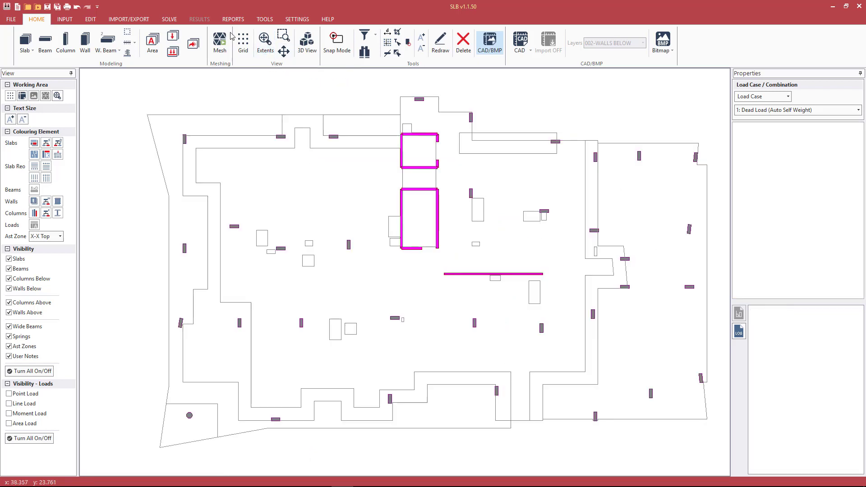
{"action": "left_click", "coordinate": [219, 44]}
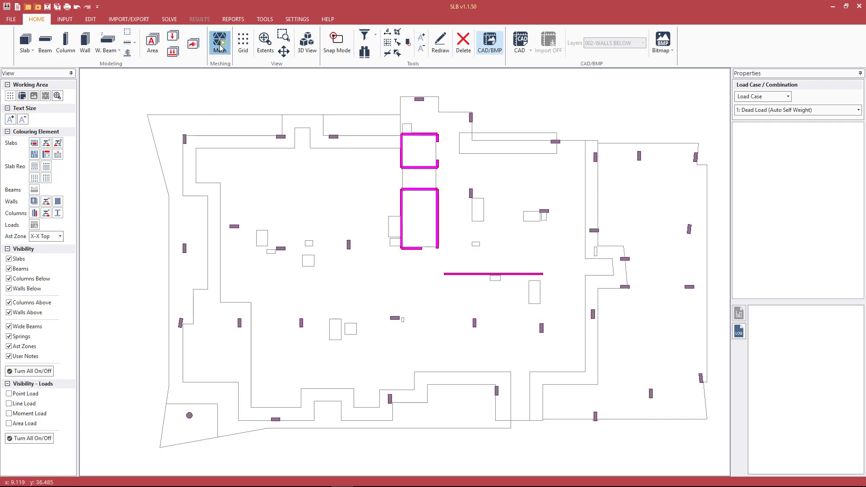
{"action": "left_click", "coordinate": [419, 282]}
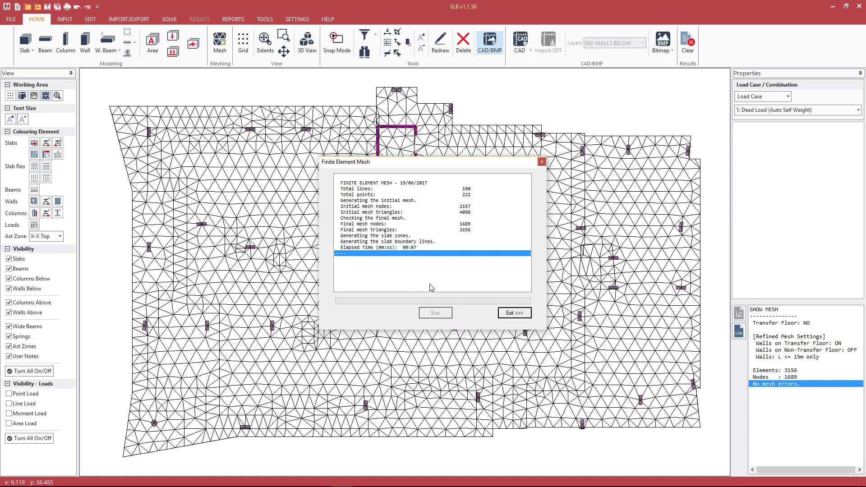
{"action": "left_click", "coordinate": [514, 313]}
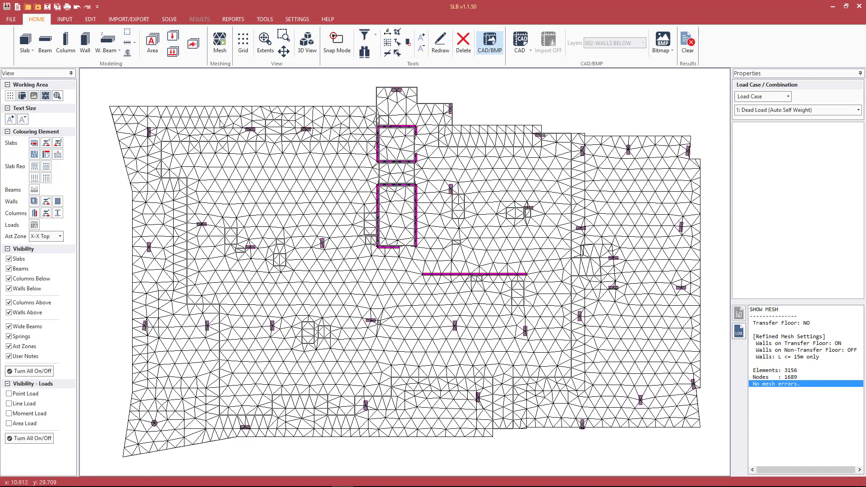
{"action": "left_click", "coordinate": [137, 90]}
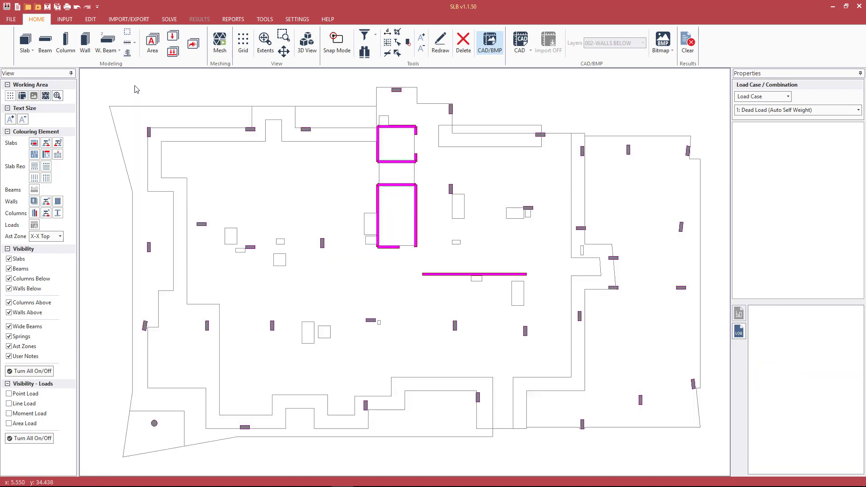
- Examine the properties of the stepped slab zone and the large eastern slab zone, and clear the selection
{"action": "left_click", "coordinate": [168, 434]}
{"action": "left_click", "coordinate": [185, 387]}
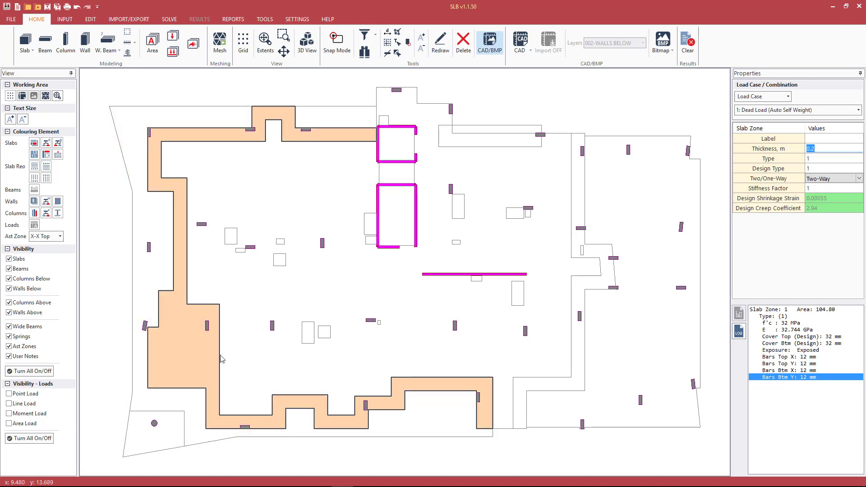
{"action": "left_click", "coordinate": [617, 214]}
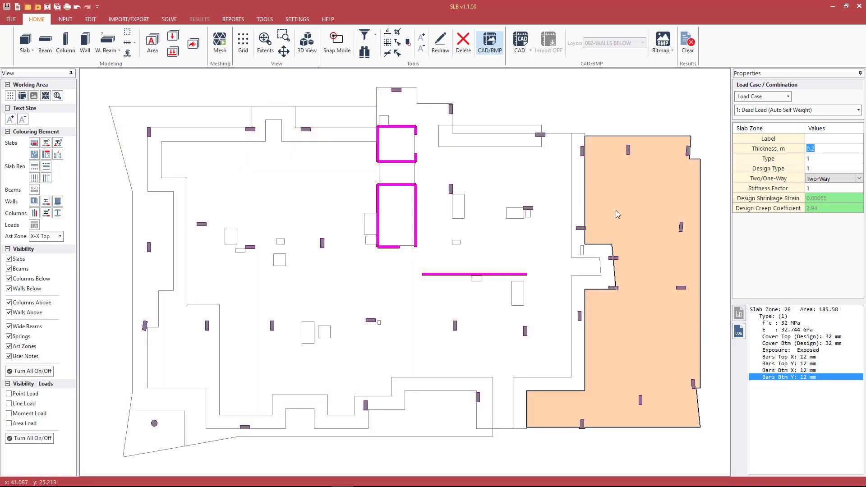
{"action": "left_click", "coordinate": [628, 110]}
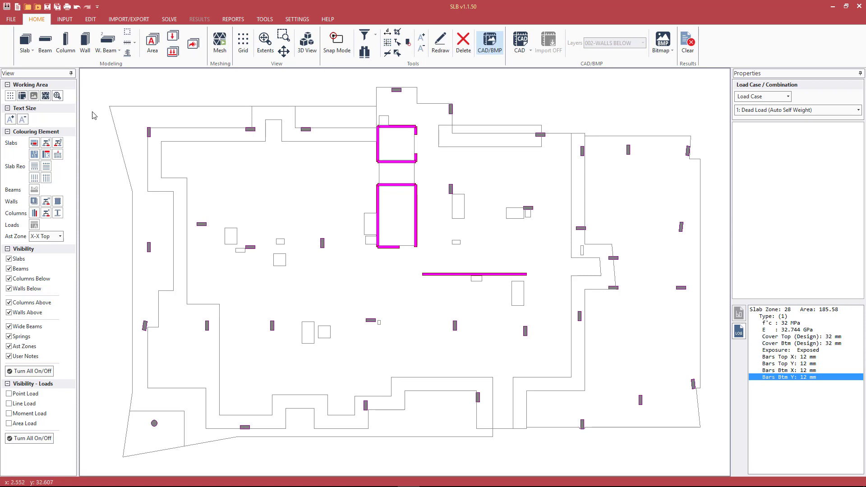
- Using the slab thickness colouring, set the three slab zones inside and between the walled cores to 0 m thickness
{"action": "left_click", "coordinate": [35, 144]}
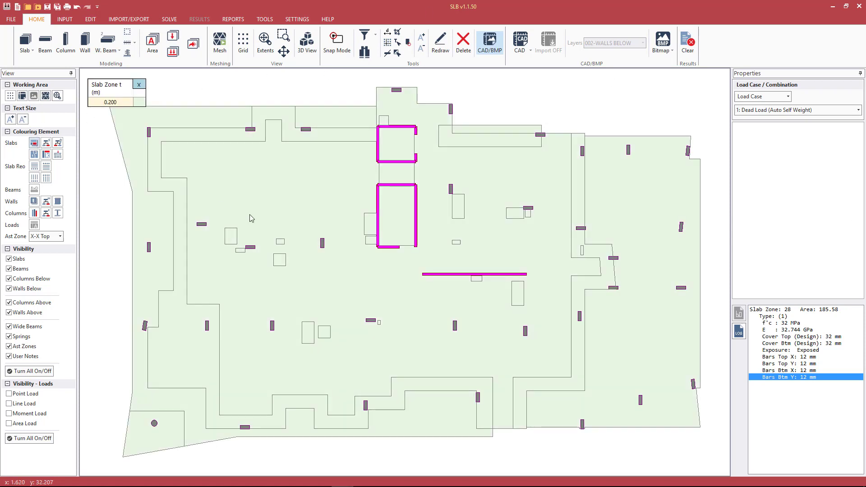
{"action": "left_click", "coordinate": [391, 228]}
{"action": "left_click", "coordinate": [392, 177]}
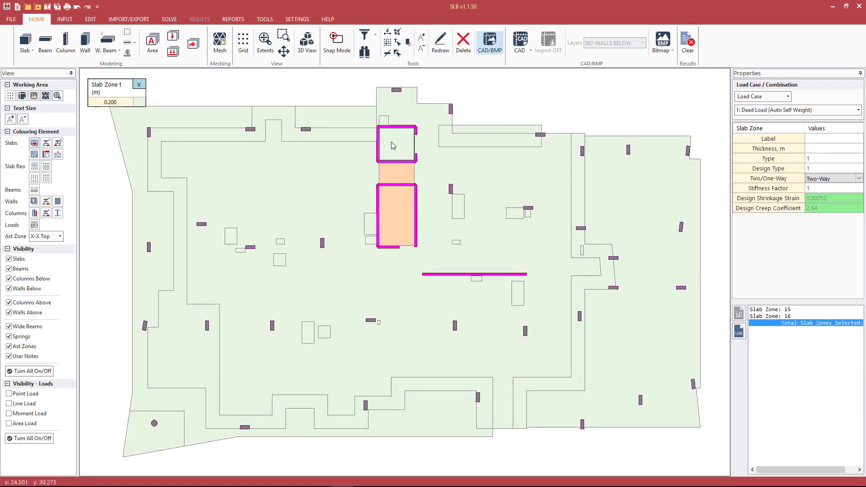
{"action": "left_click", "coordinate": [392, 146]}
{"action": "type", "text": "0"}
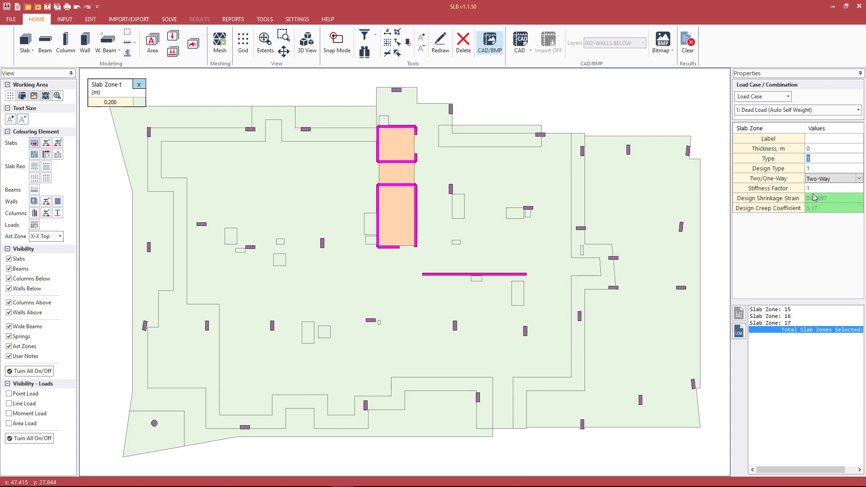
{"action": "left_click", "coordinate": [559, 89]}
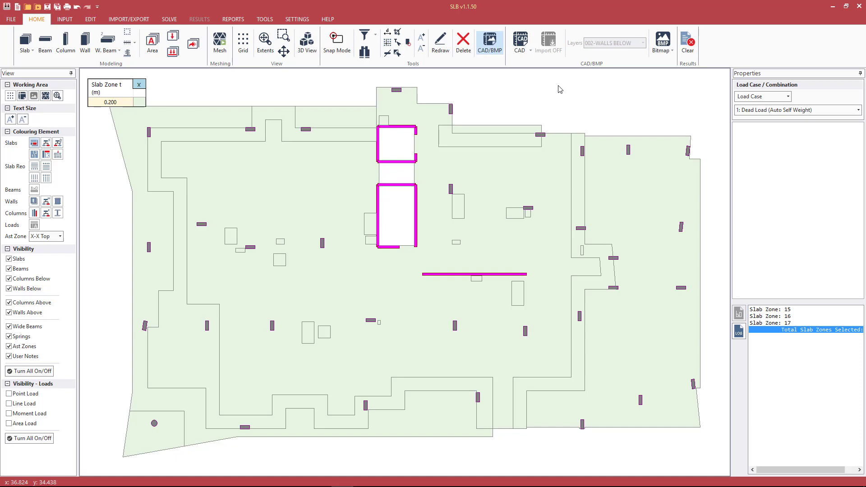
{"action": "left_click", "coordinate": [140, 86]}
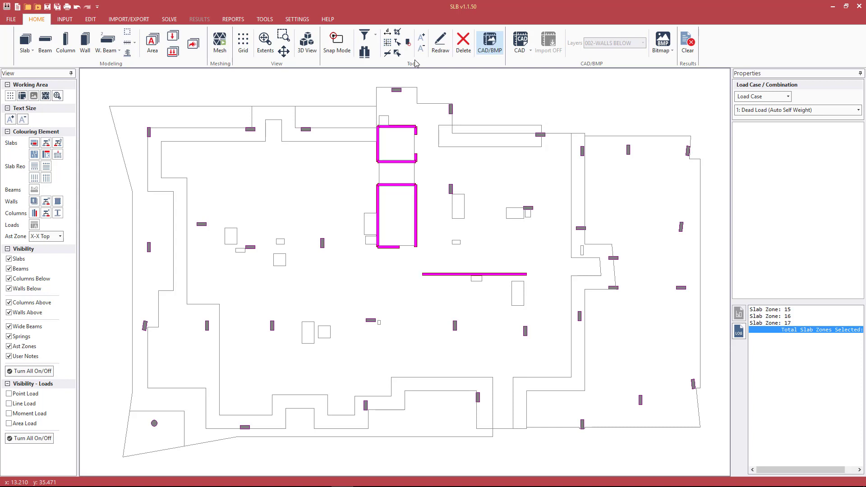
- Display the loaded CAD drawing over the model with all layers shown
{"action": "left_click", "coordinate": [524, 53]}
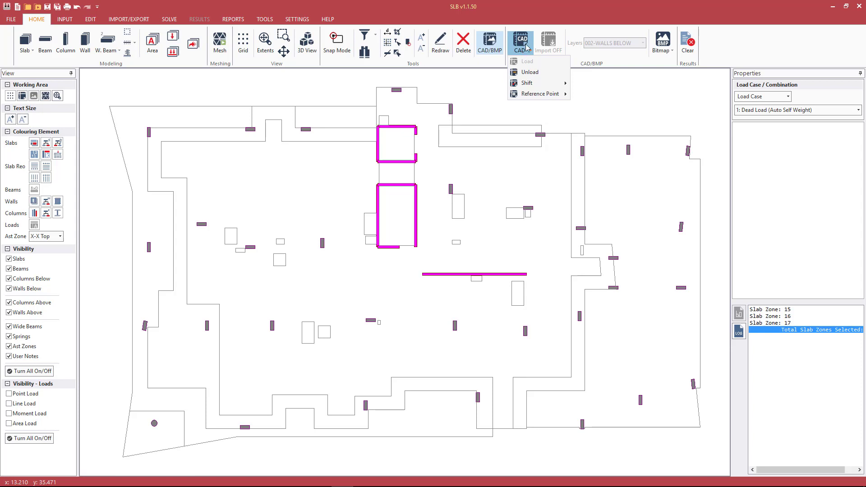
{"action": "left_click", "coordinate": [525, 45]}
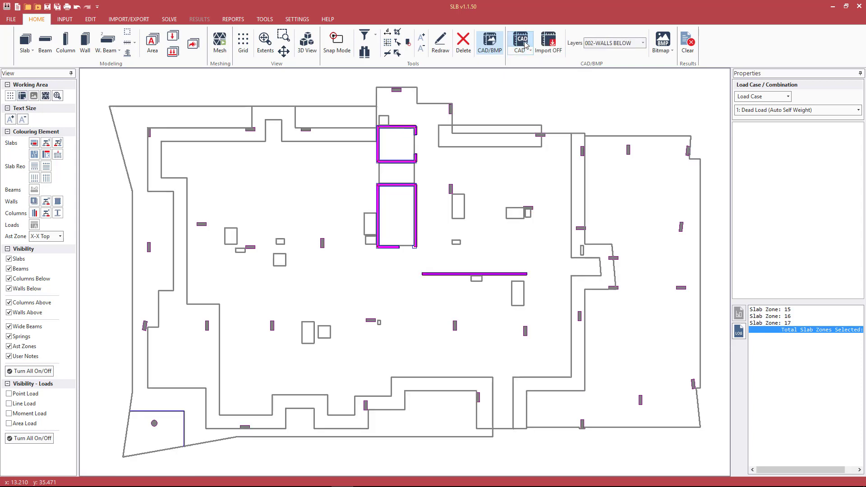
{"action": "left_click", "coordinate": [610, 44]}
{"action": "left_click", "coordinate": [609, 54]}
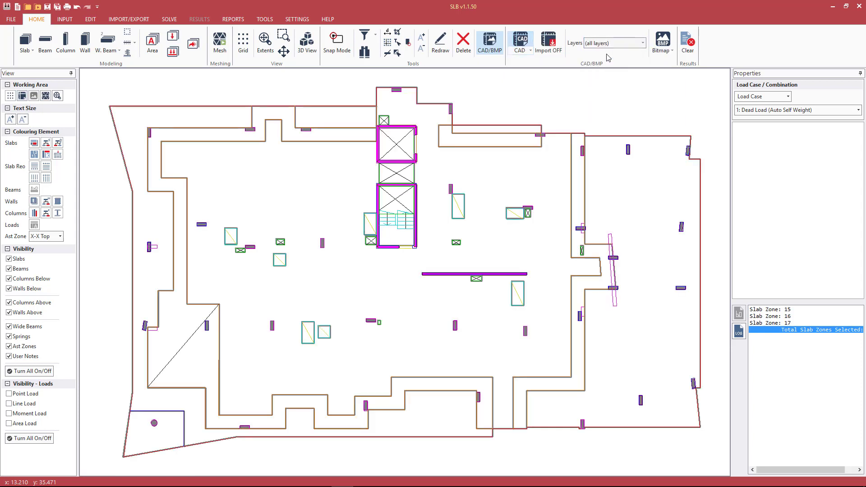
- Set the CAD reference point at the lower-left outer corner of the upper lift core, using snapping to CAD
{"action": "left_click", "coordinate": [524, 47]}
{"action": "mouse_move", "coordinate": [535, 96]}
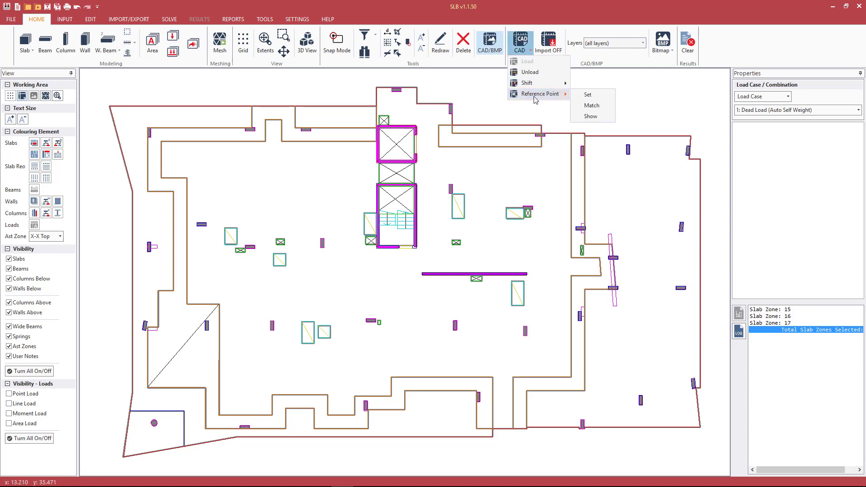
{"action": "left_click", "coordinate": [588, 96]}
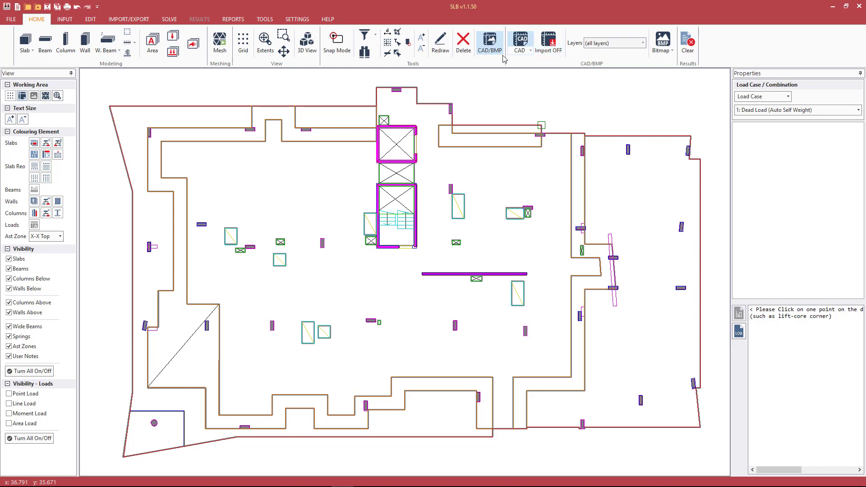
{"action": "left_click", "coordinate": [338, 47]}
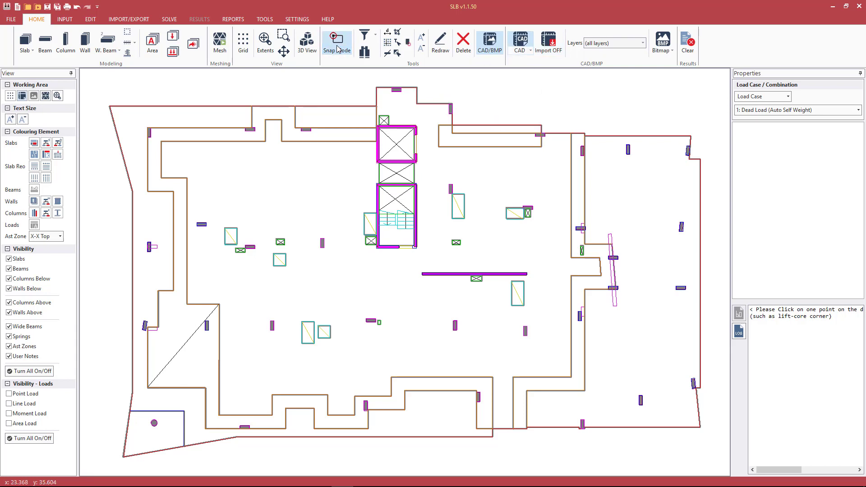
{"action": "left_click", "coordinate": [338, 47]}
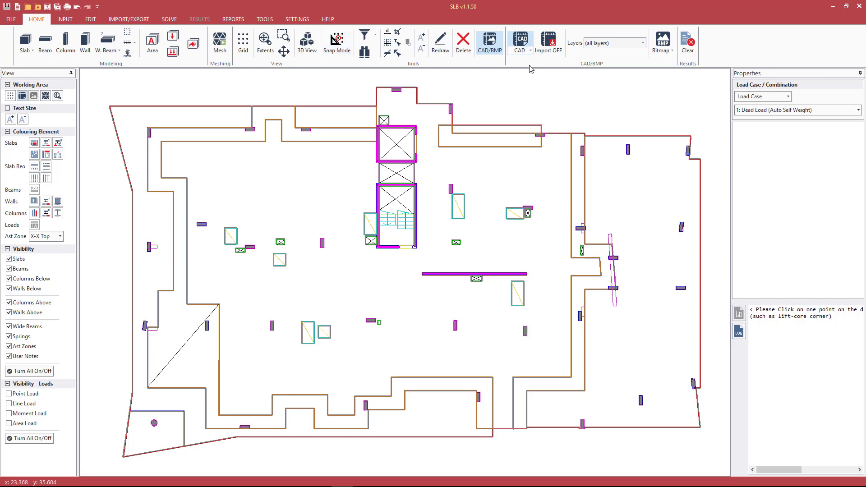
{"action": "scroll", "coordinate": [375, 164], "scroll_direction": "up", "scroll_amount": 3}
{"action": "scroll", "coordinate": [373, 164], "scroll_direction": "up", "scroll_amount": 6}
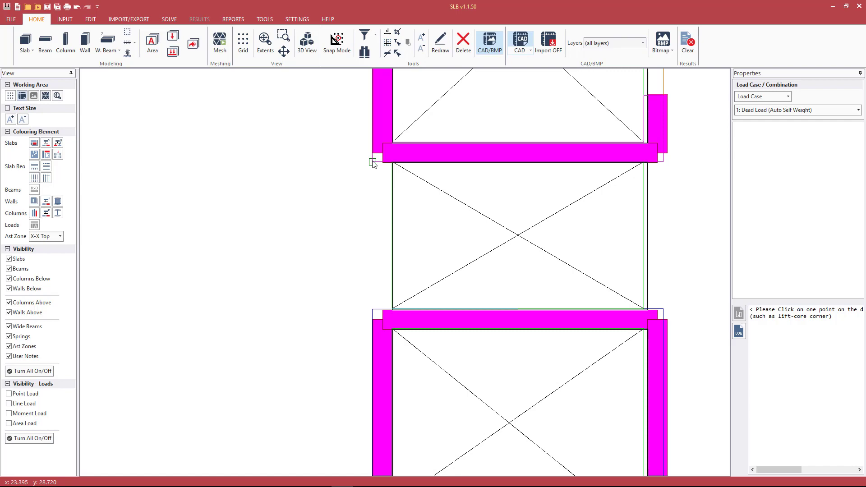
{"action": "left_click", "coordinate": [373, 163]}
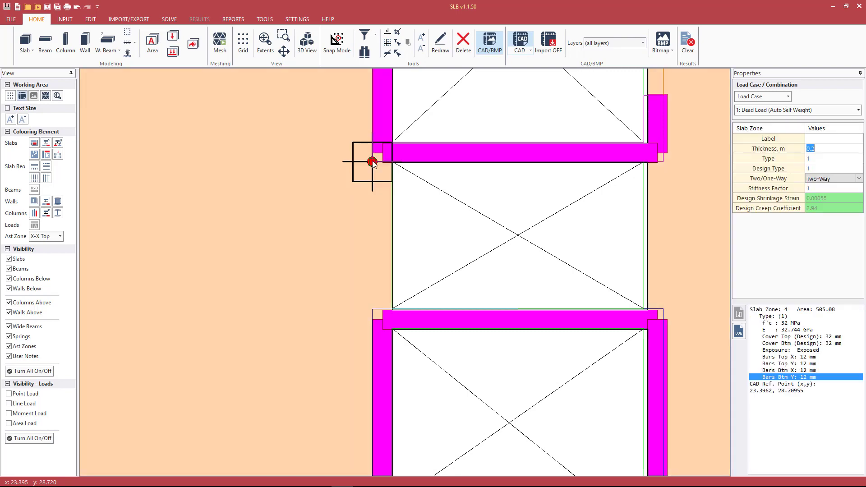
- Unload the current CAD background drawing from the model and clear the selection
{"action": "scroll", "coordinate": [440, 195], "scroll_direction": "down", "scroll_amount": 3}
{"action": "scroll", "coordinate": [440, 197], "scroll_direction": "down", "scroll_amount": 4}
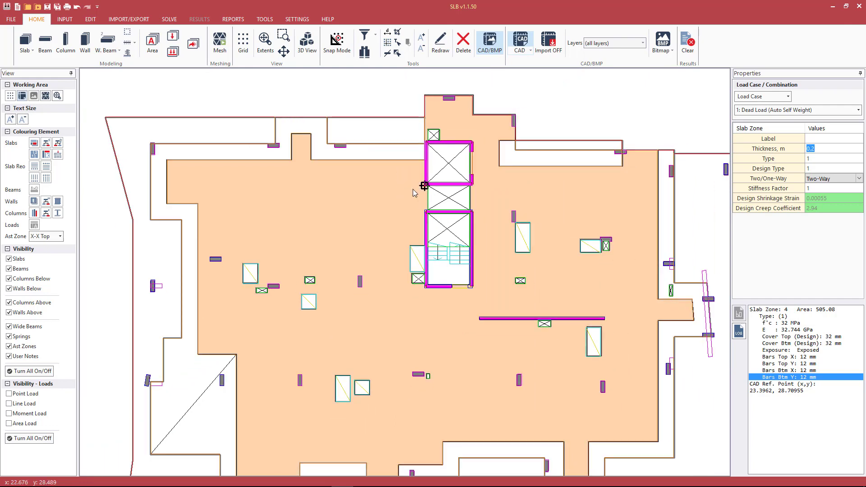
{"action": "scroll", "coordinate": [383, 138], "scroll_direction": "down", "scroll_amount": 2}
{"action": "scroll", "coordinate": [517, 136], "scroll_direction": "up", "scroll_amount": 1}
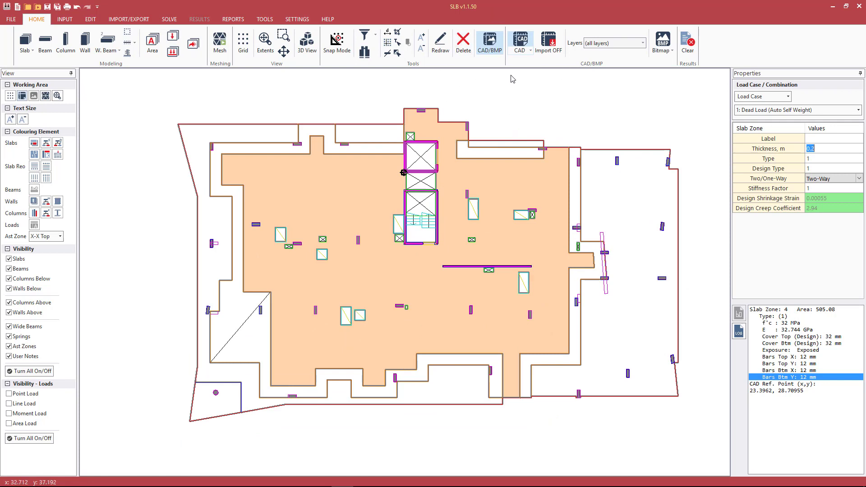
{"action": "left_click", "coordinate": [525, 53]}
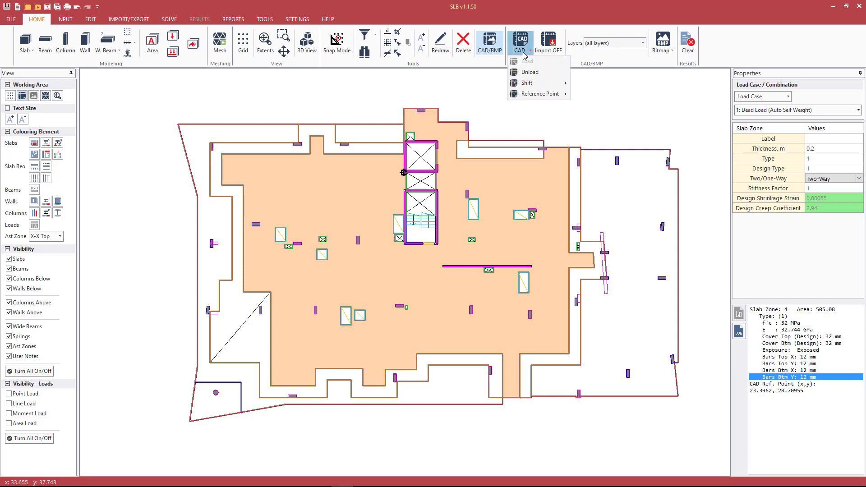
{"action": "left_click", "coordinate": [528, 72]}
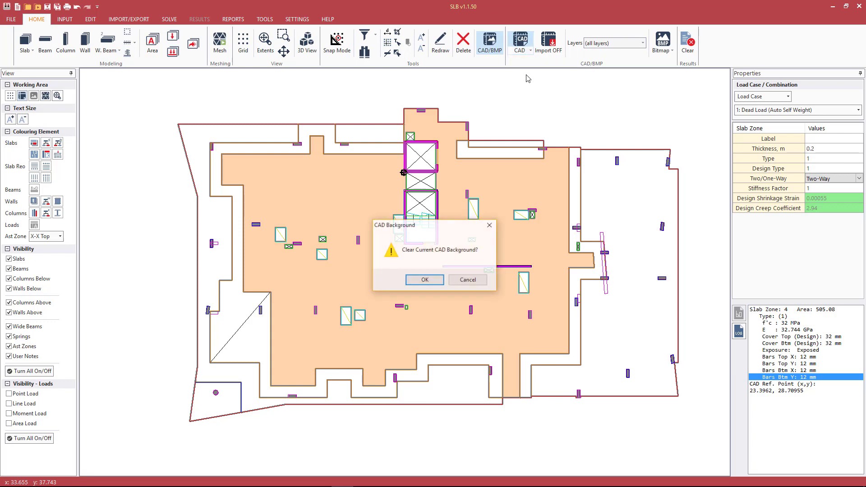
{"action": "left_click", "coordinate": [424, 278]}
{"action": "left_click", "coordinate": [499, 88]}
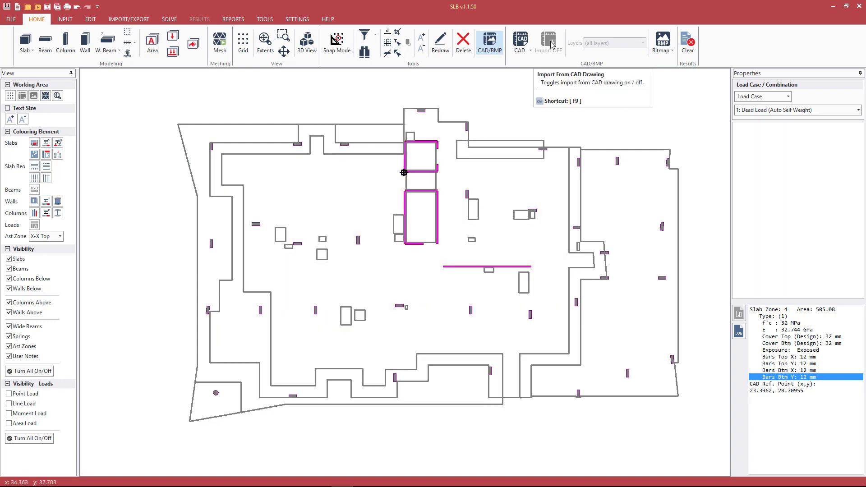
- Load "CAD import example 02.dwg" as the background, shifting its lower-left corner to coordinates (0,0)
{"action": "left_click", "coordinate": [525, 53]}
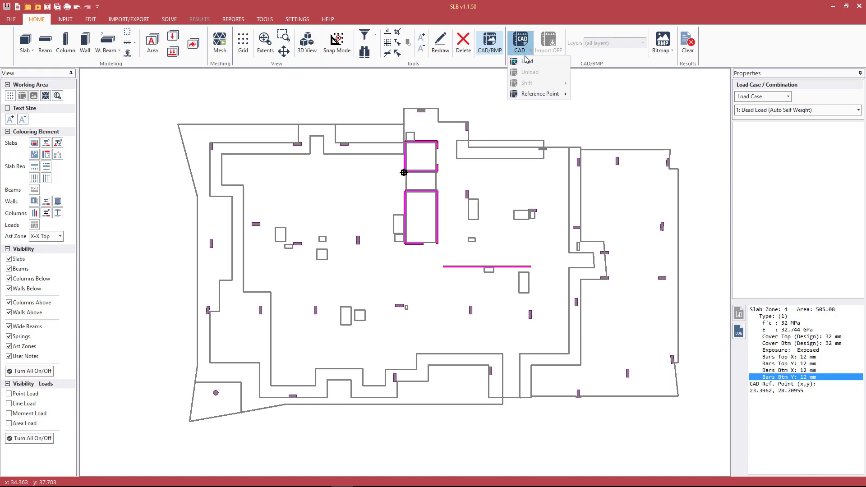
{"action": "left_click", "coordinate": [527, 61]}
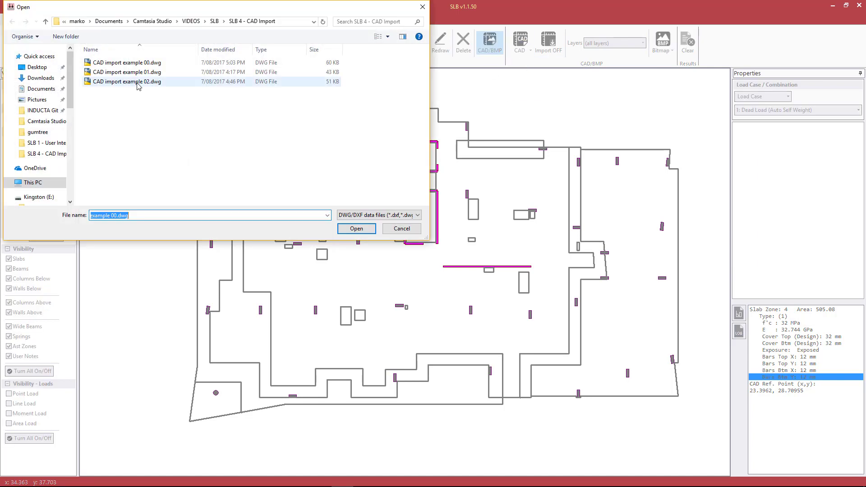
{"action": "double_click", "coordinate": [137, 82]}
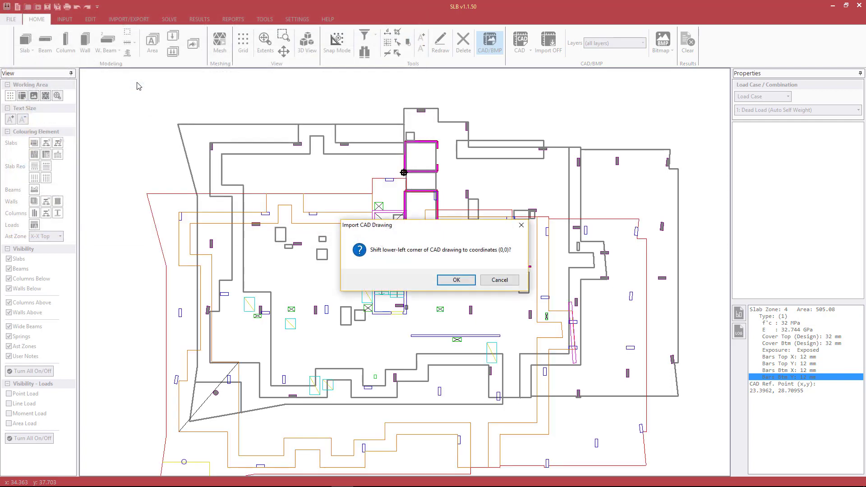
{"action": "left_click", "coordinate": [458, 280]}
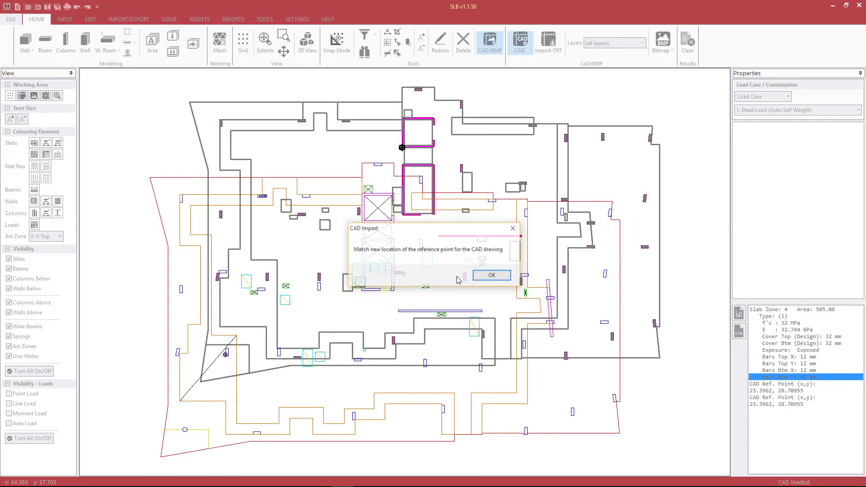
{"action": "left_click", "coordinate": [491, 275]}
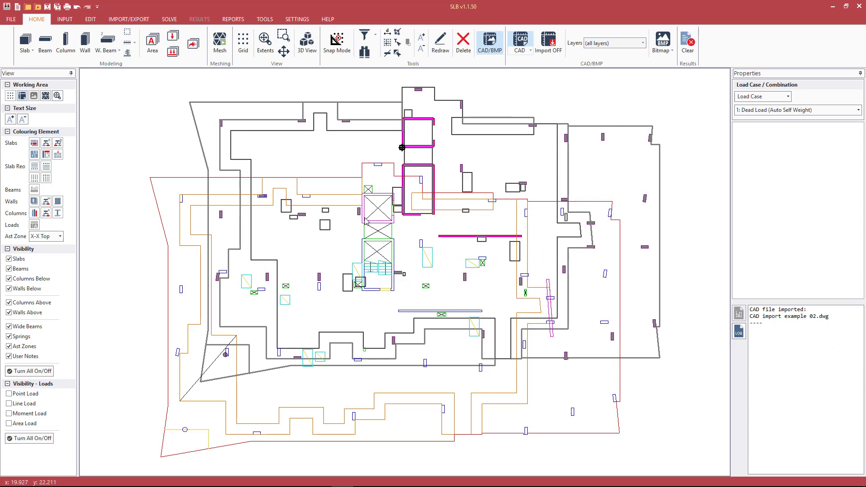
- Match the new drawing's lower-left outer corner of the upper lift core to the stored CAD reference point, and clear the selection
{"action": "scroll", "coordinate": [287, 262], "scroll_direction": "up", "scroll_amount": 1}
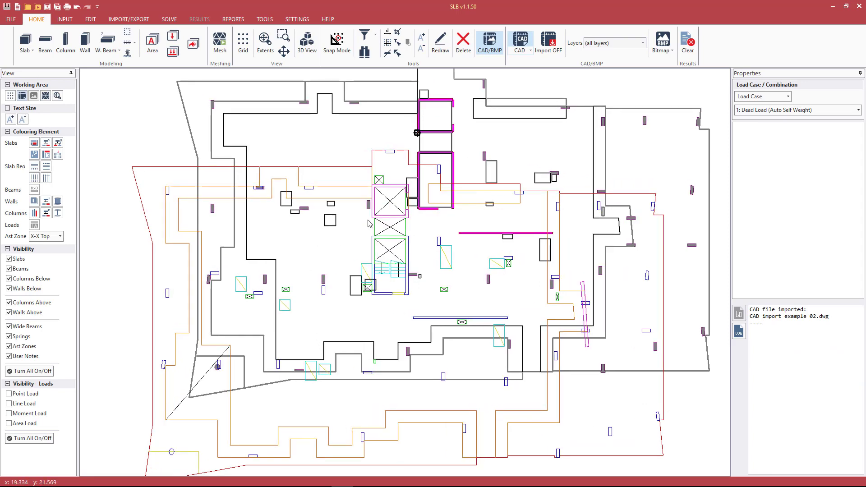
{"action": "left_click", "coordinate": [530, 51]}
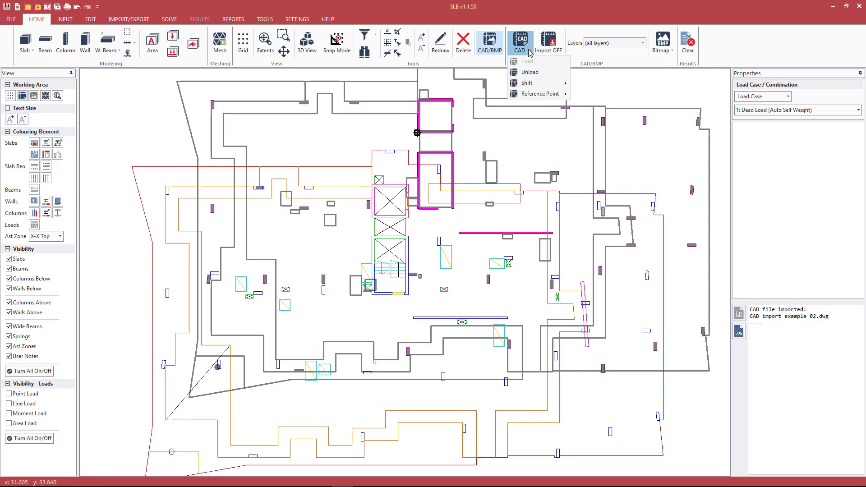
{"action": "mouse_move", "coordinate": [540, 94]}
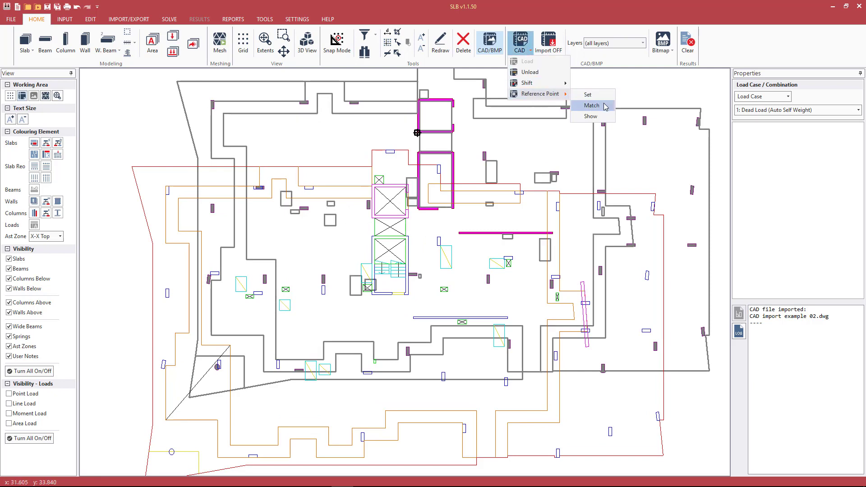
{"action": "left_click", "coordinate": [606, 106]}
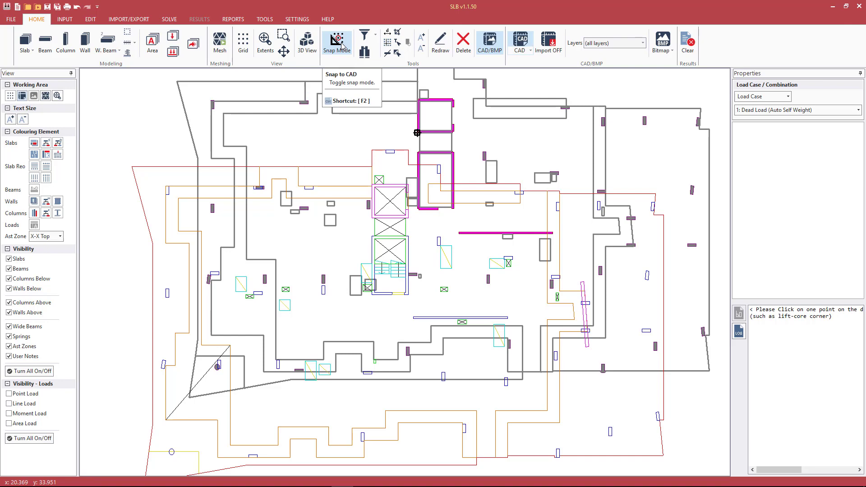
{"action": "scroll", "coordinate": [392, 226], "scroll_direction": "up", "scroll_amount": 2}
{"action": "scroll", "coordinate": [394, 227], "scroll_direction": "up", "scroll_amount": 2}
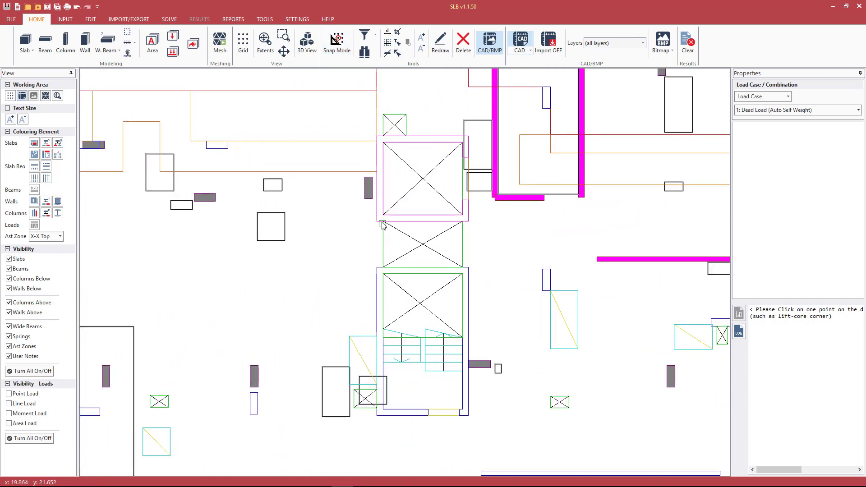
{"action": "left_click", "coordinate": [377, 222]}
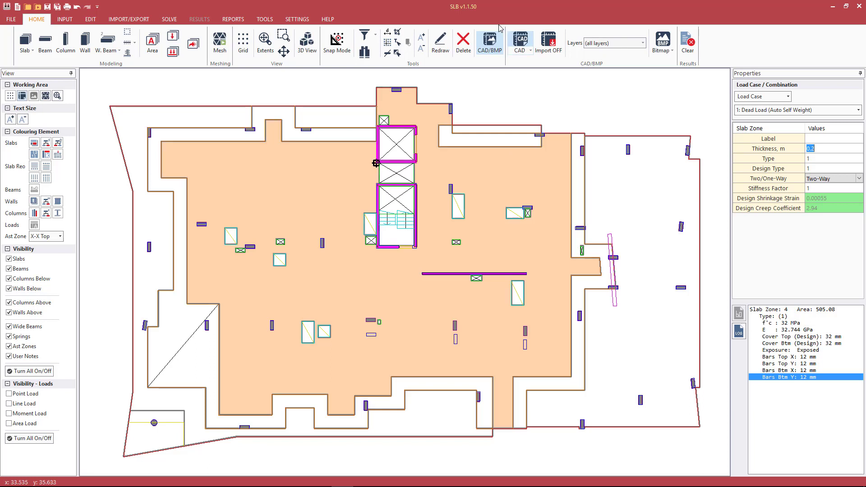
{"action": "left_click", "coordinate": [505, 92]}
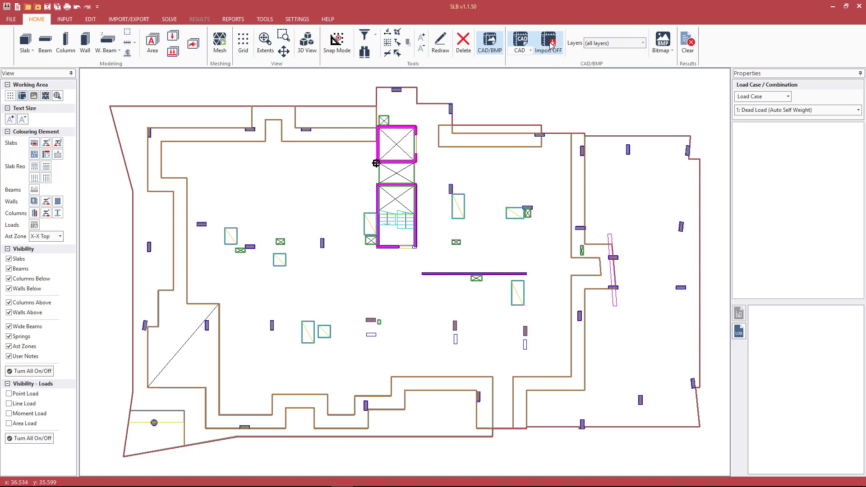
- Delete the three interior columns south of the long wall that no longer match the CAD drawing
{"action": "left_click", "coordinate": [371, 320]}
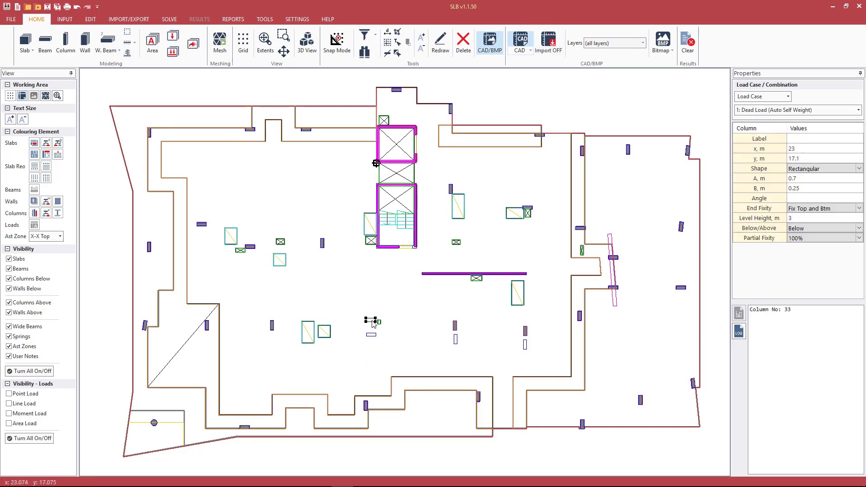
{"action": "left_click", "coordinate": [457, 329]}
{"action": "left_click", "coordinate": [525, 333]}
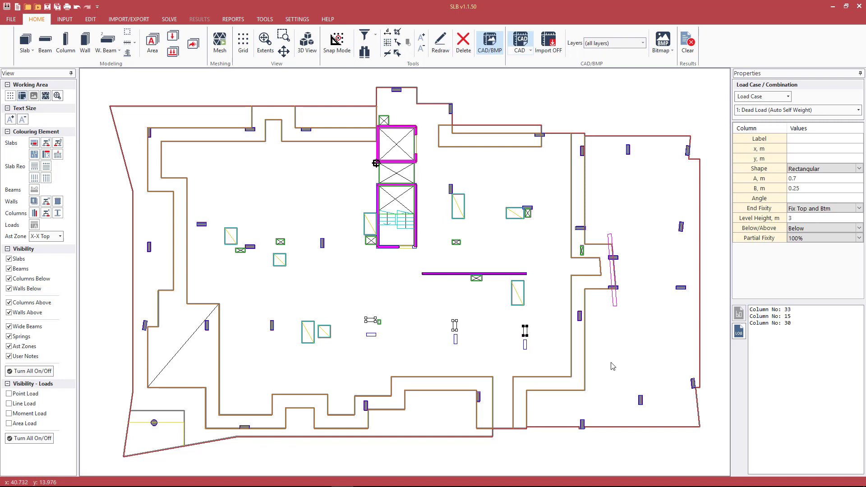
{"action": "key", "text": "Delete"}
{"action": "key", "text": "Return"}
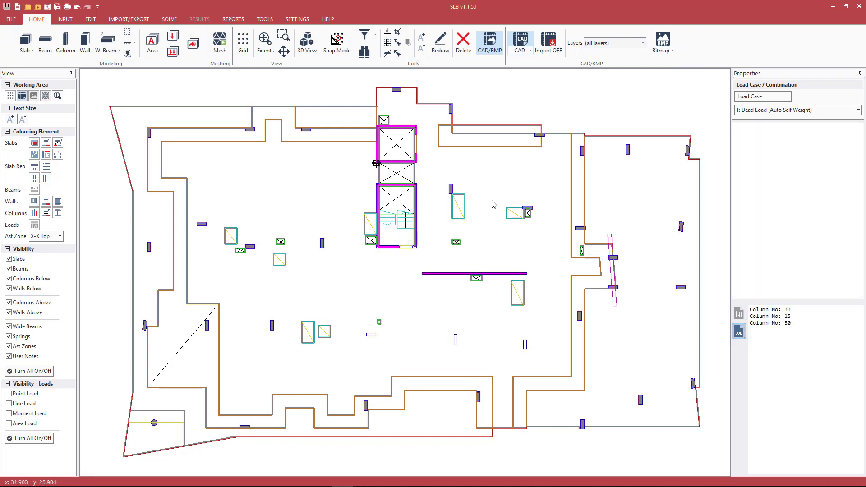
- Turn on CAD import, create columns from the three unfilled column outlines south of the long wall, and unload the CAD drawing
{"action": "left_click", "coordinate": [558, 44]}
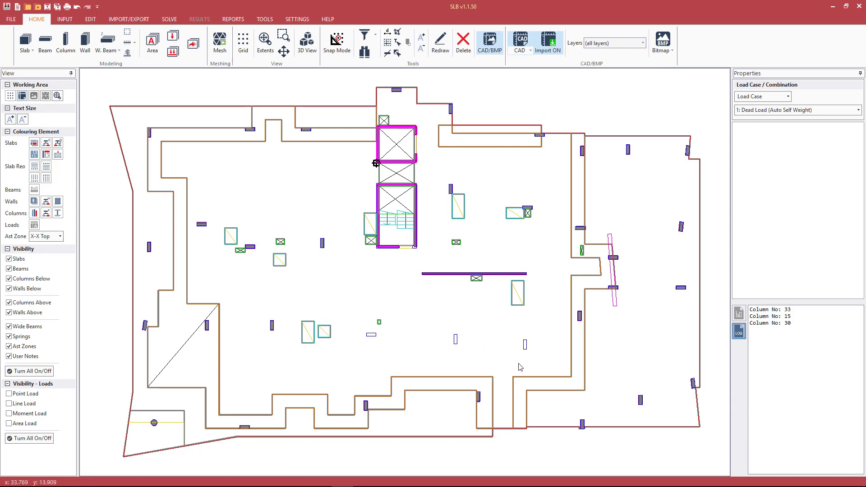
{"action": "left_click_drag", "start_coordinate": [539, 359], "coordinate": [361, 334]}
{"action": "left_click", "coordinate": [65, 43]}
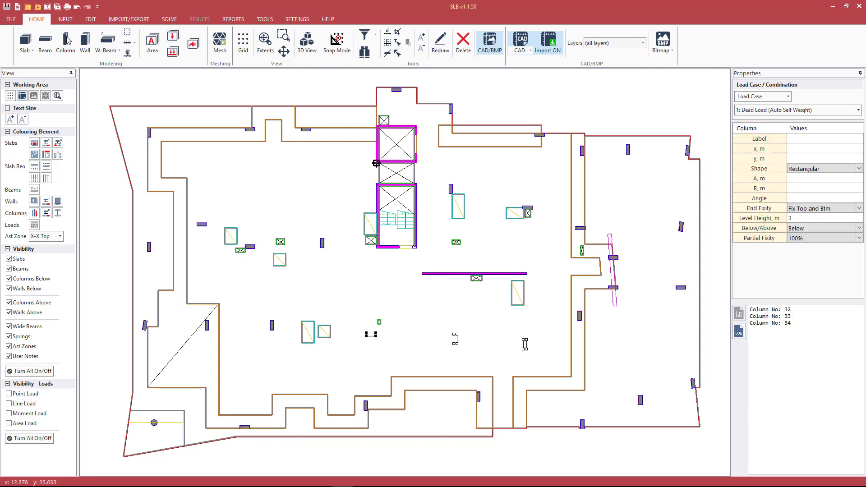
{"action": "left_click", "coordinate": [417, 280]}
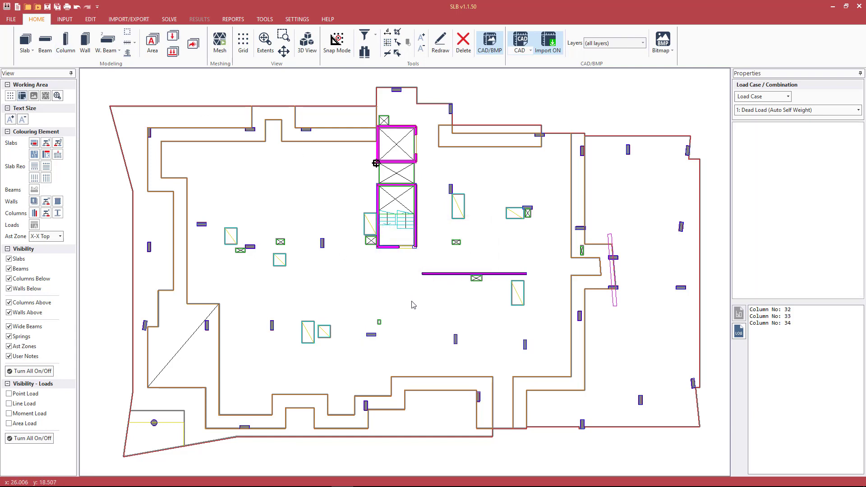
{"action": "left_click", "coordinate": [517, 41]}
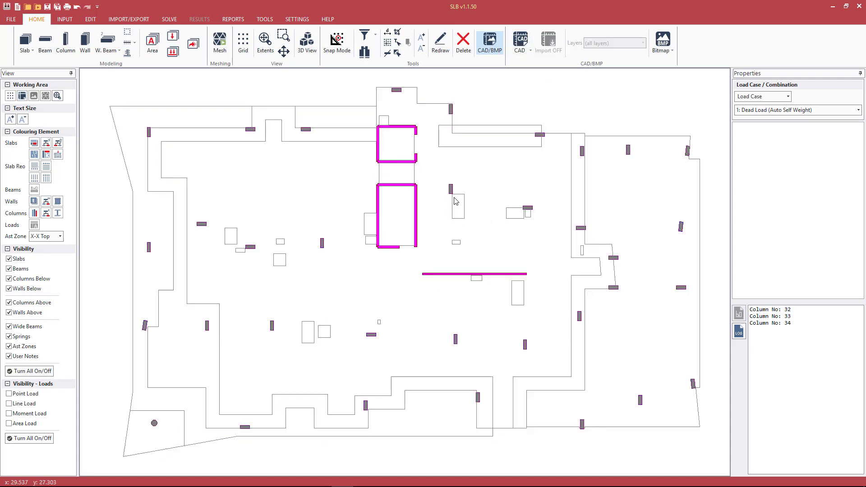
- Examine the coordinates and properties of the newly imported columns and an existing column, then select the three imported columns together
{"action": "left_click", "coordinate": [371, 336]}
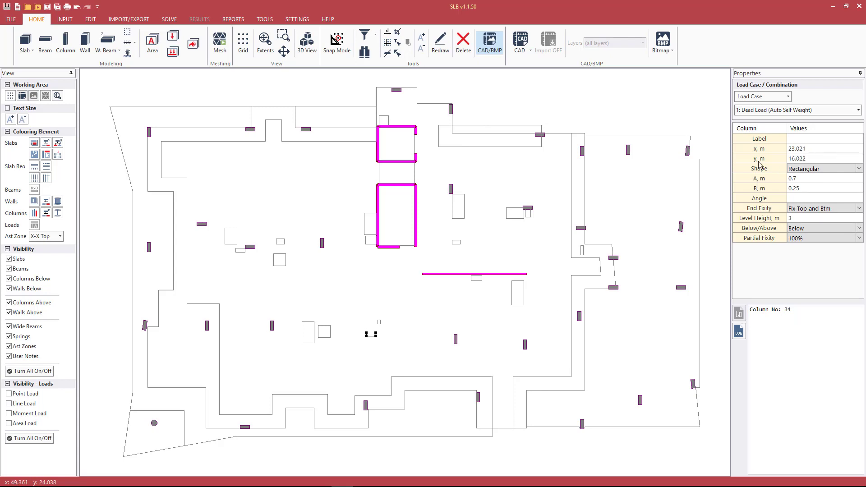
{"action": "left_click", "coordinate": [322, 243]}
{"action": "left_click", "coordinate": [527, 361]}
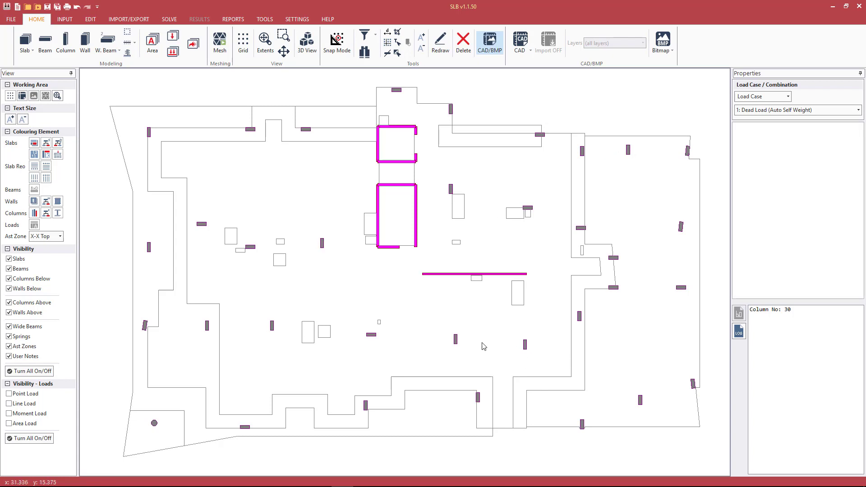
{"action": "left_click", "coordinate": [374, 336]}
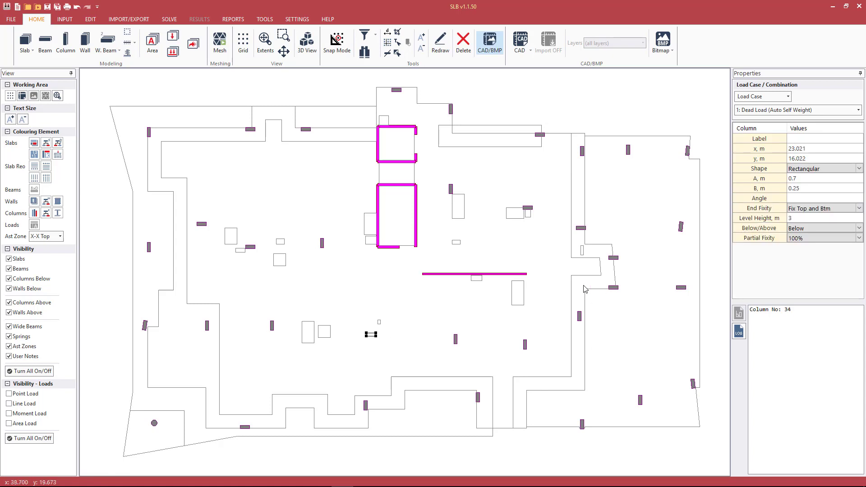
{"action": "left_click", "coordinate": [466, 313]}
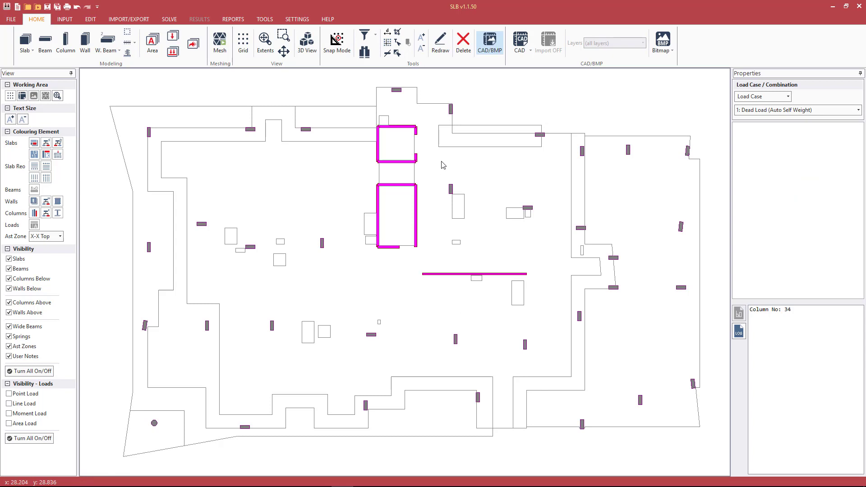
{"action": "left_click_drag", "start_coordinate": [547, 364], "coordinate": [356, 332]}
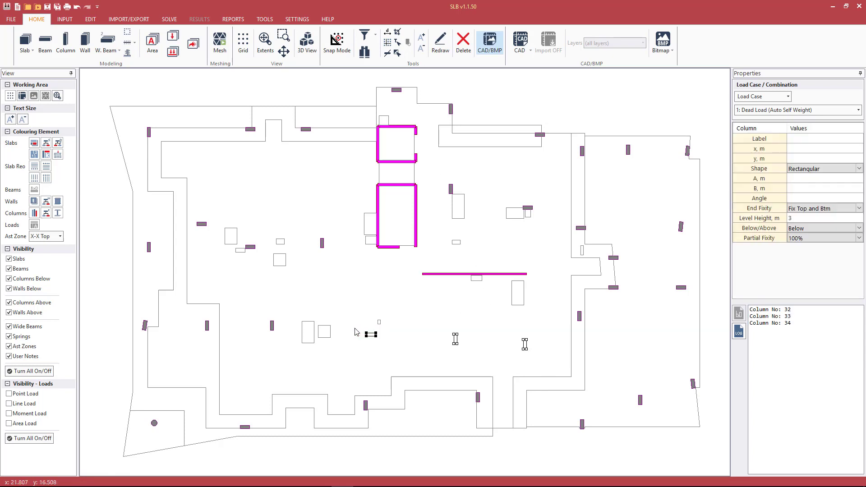
- Round off the geometry of the three selected imported columns to 1 decimal place (100 mm) and check one of them
{"action": "left_click", "coordinate": [265, 19]}
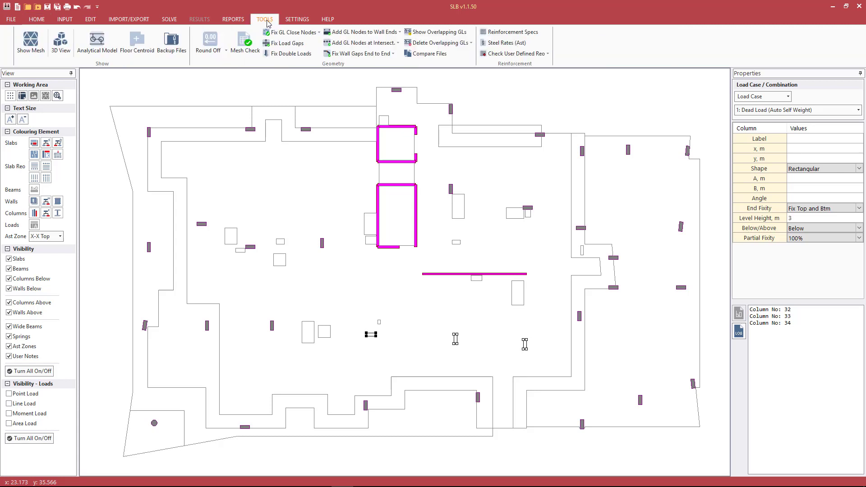
{"action": "left_click", "coordinate": [221, 54]}
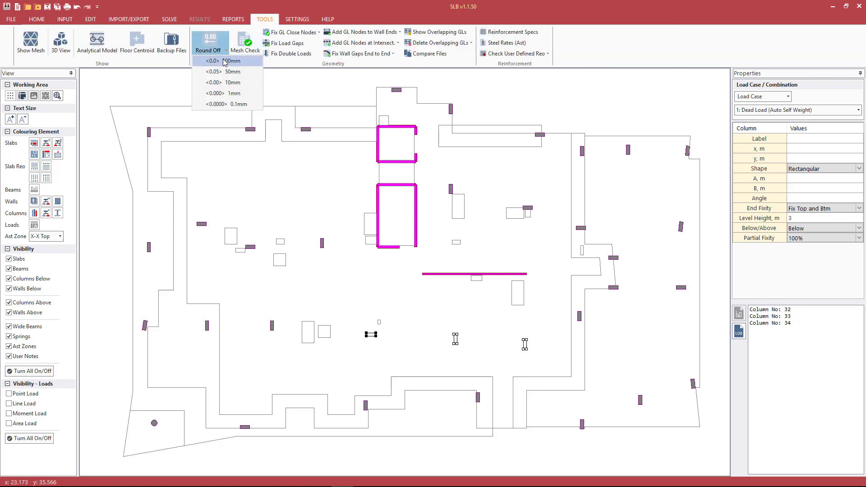
{"action": "left_click", "coordinate": [225, 62]}
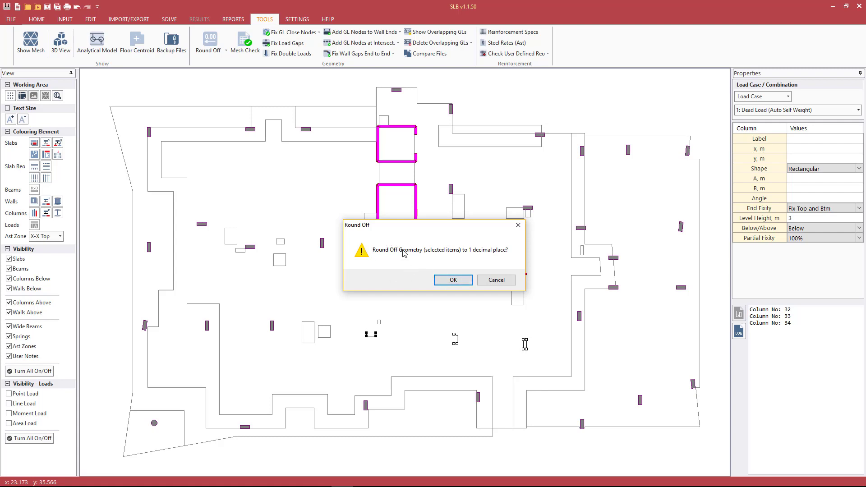
{"action": "left_click", "coordinate": [450, 280]}
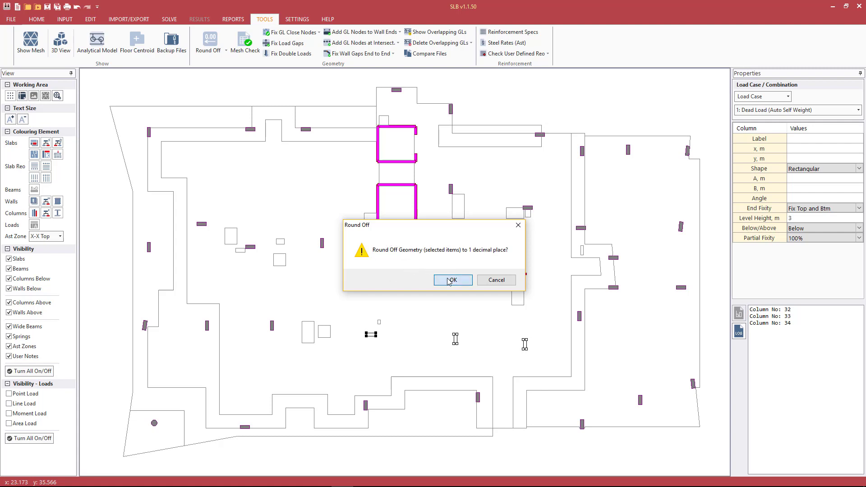
{"action": "left_click", "coordinate": [456, 339]}
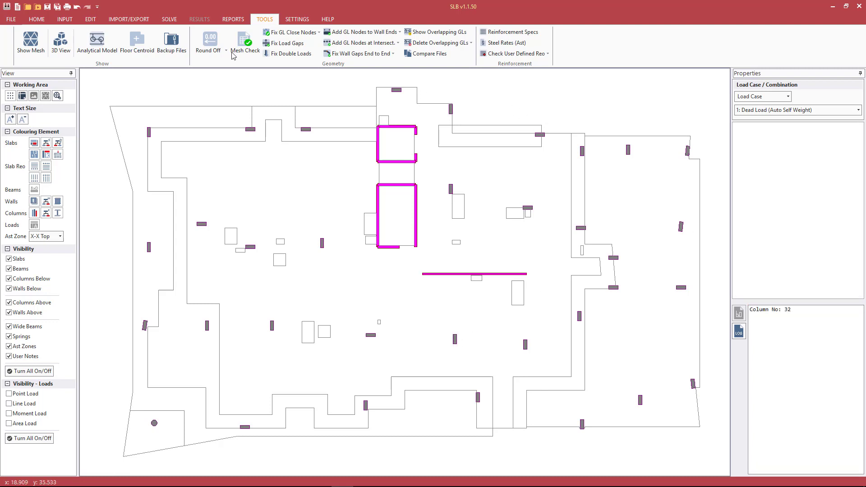
- Load the CAD drawing and move the upper two nodes of the open line around the round column onto the revised CAD line
{"action": "left_click", "coordinate": [37, 19]}
{"action": "left_click", "coordinate": [521, 41]}
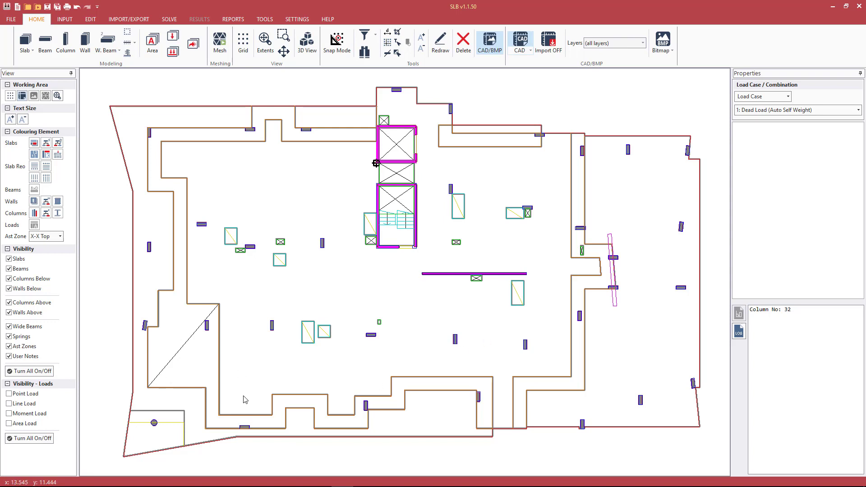
{"action": "scroll", "coordinate": [245, 400], "scroll_direction": "up", "scroll_amount": 5}
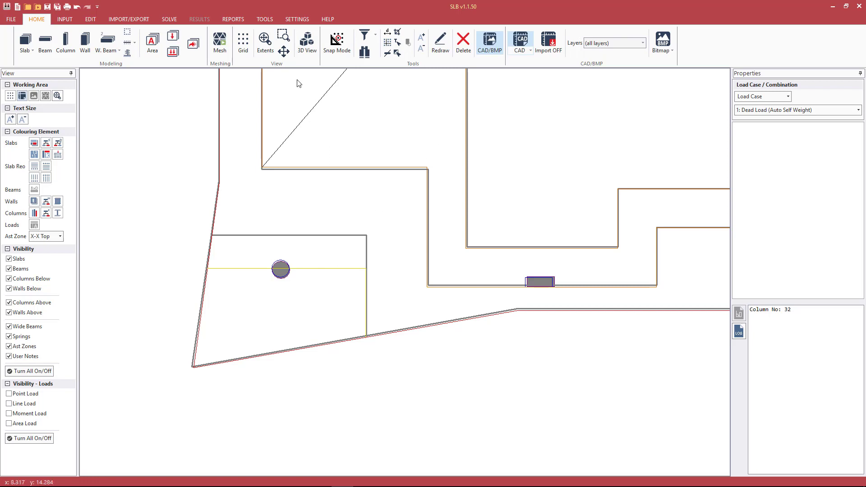
{"action": "left_click", "coordinate": [311, 236]}
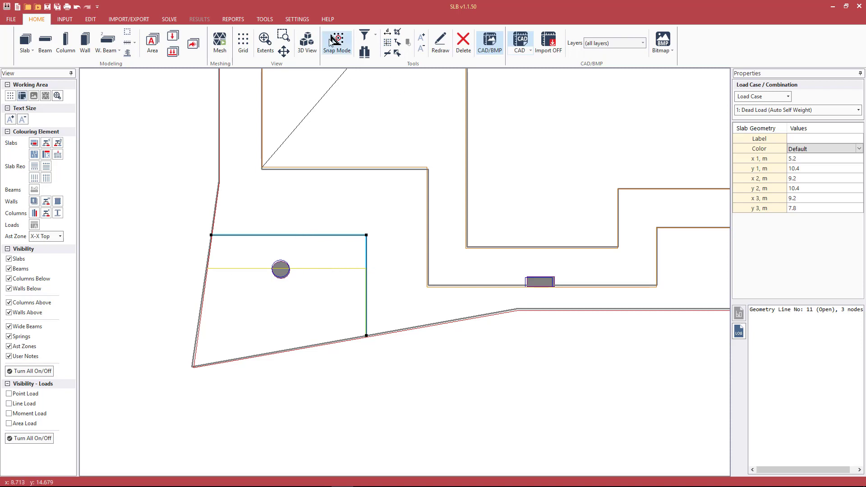
{"action": "left_click_drag", "start_coordinate": [365, 234], "coordinate": [366, 269]}
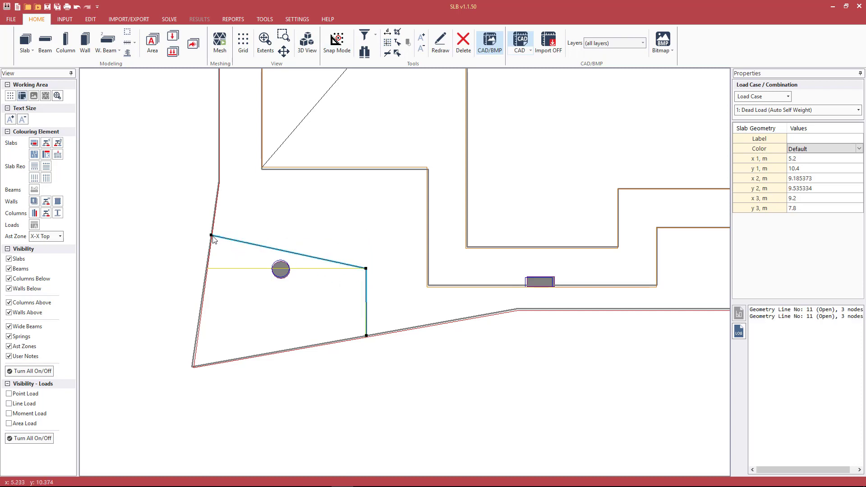
{"action": "left_click_drag", "start_coordinate": [212, 236], "coordinate": [208, 268]}
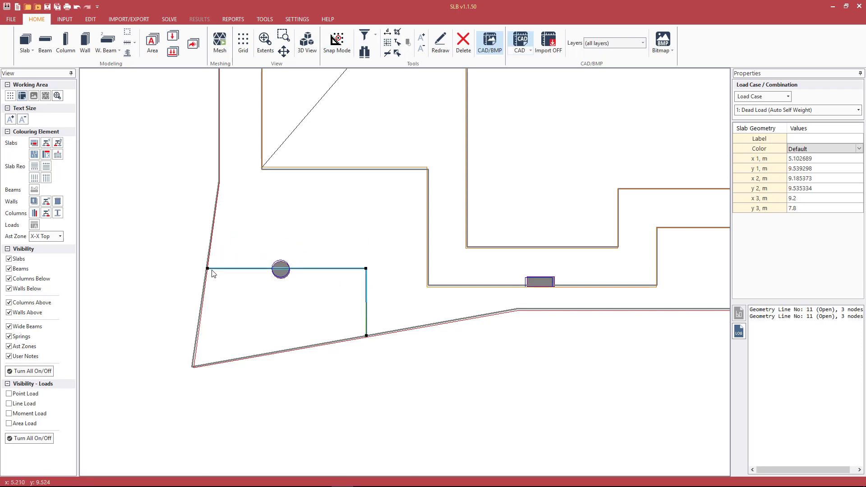
{"action": "left_click", "coordinate": [181, 245]}
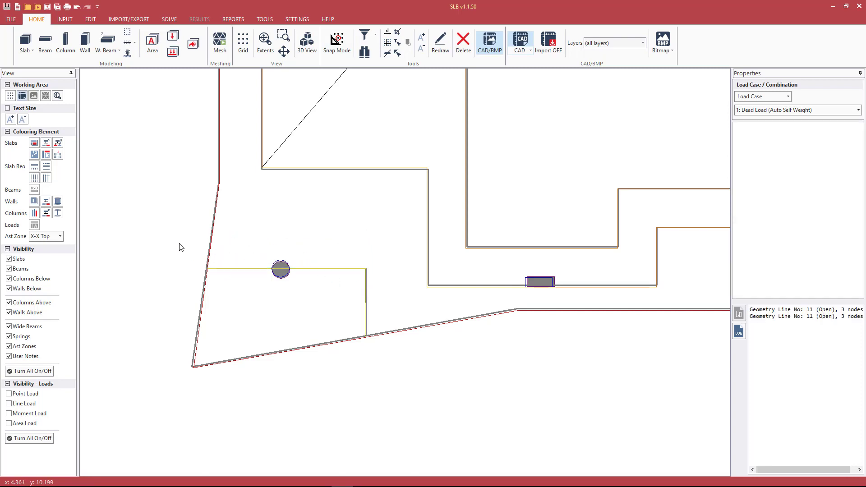
- Unload the CAD drawing and round off the adjusted open line by the round column to 1 decimal place (100 mm)
{"action": "left_click", "coordinate": [484, 39]}
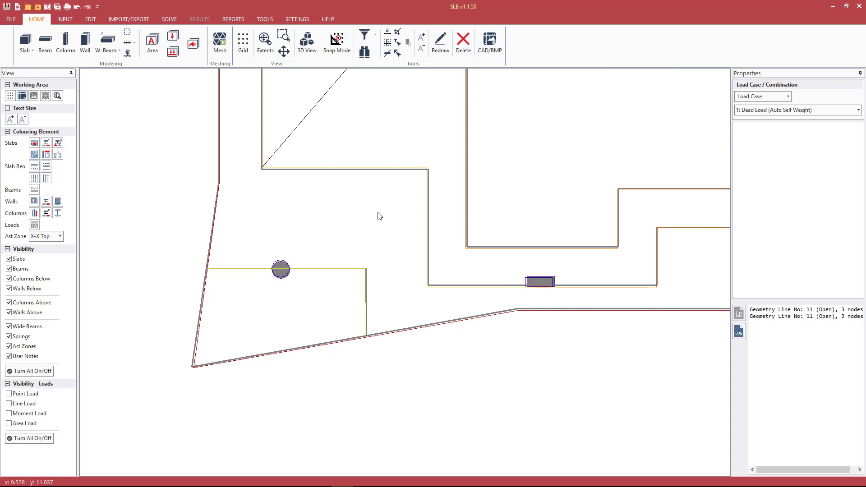
{"action": "left_click", "coordinate": [490, 43]}
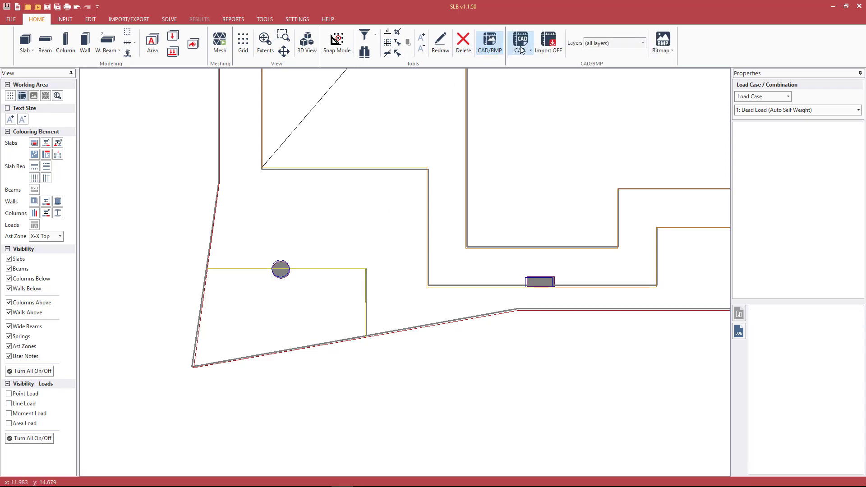
{"action": "left_click", "coordinate": [334, 273]}
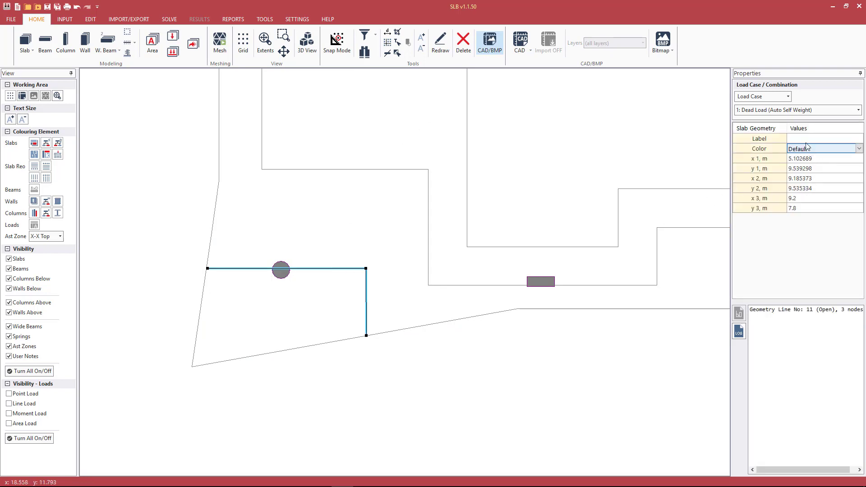
{"action": "left_click", "coordinate": [265, 19]}
{"action": "left_click", "coordinate": [215, 53]}
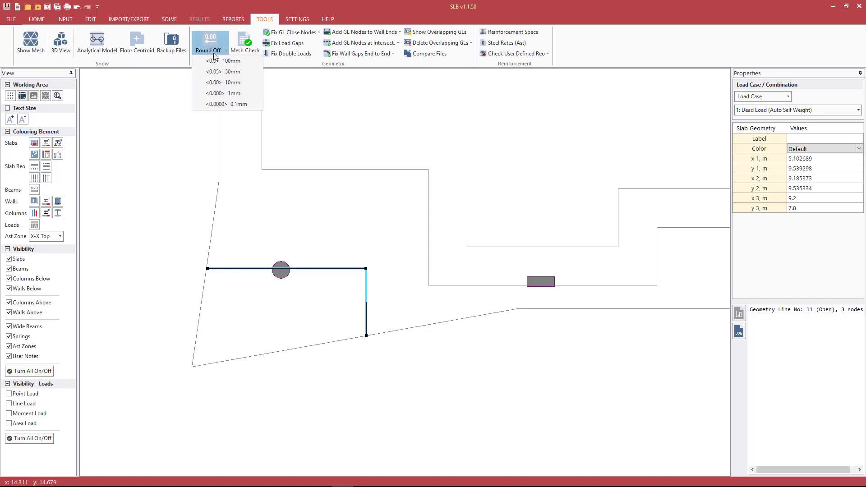
{"action": "left_click", "coordinate": [221, 60]}
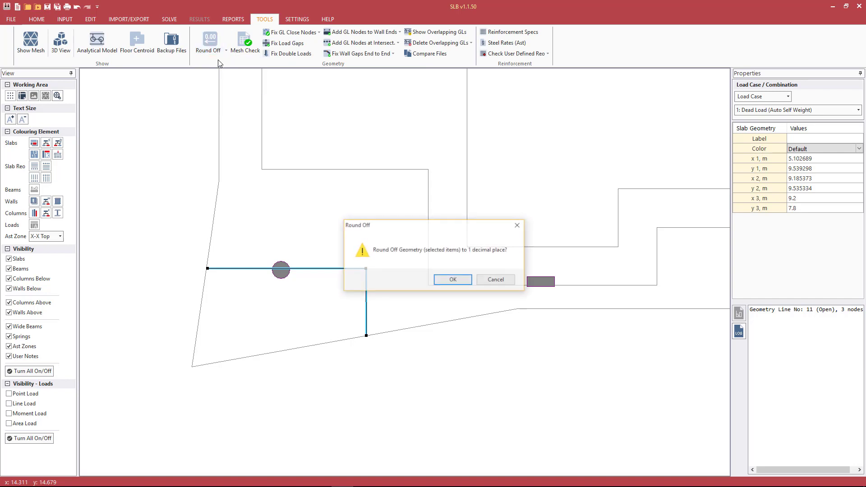
{"action": "left_click", "coordinate": [454, 280]}
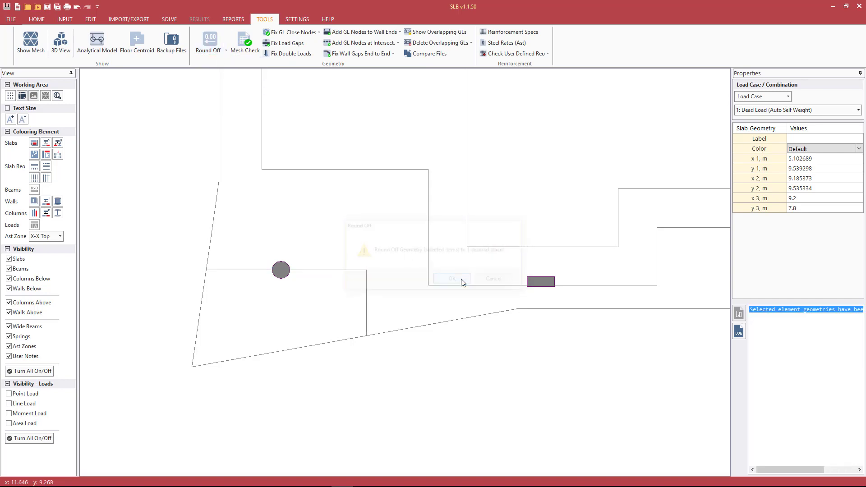
- Move the slab outline's node onto the open line's west end at x 5.1, y 9.5, and check that both lines meet
{"action": "left_click", "coordinate": [208, 265]}
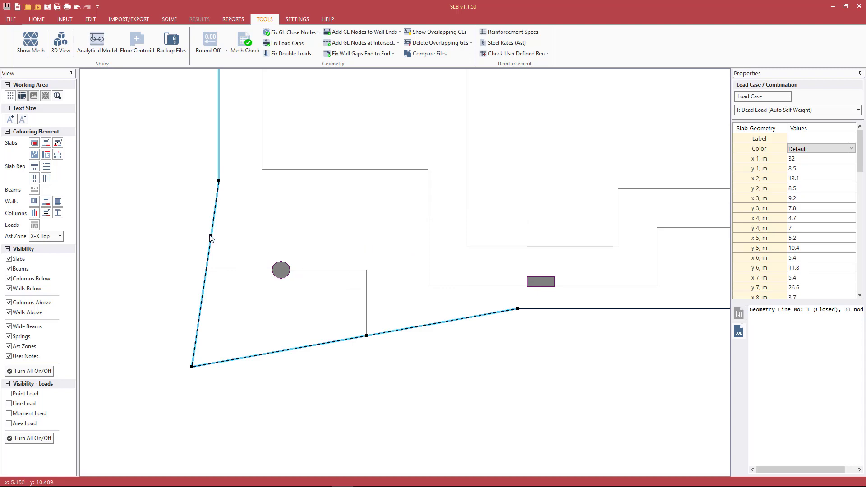
{"action": "left_click_drag", "start_coordinate": [211, 236], "coordinate": [208, 269]}
{"action": "left_click", "coordinate": [188, 254]}
{"action": "left_click", "coordinate": [213, 270]}
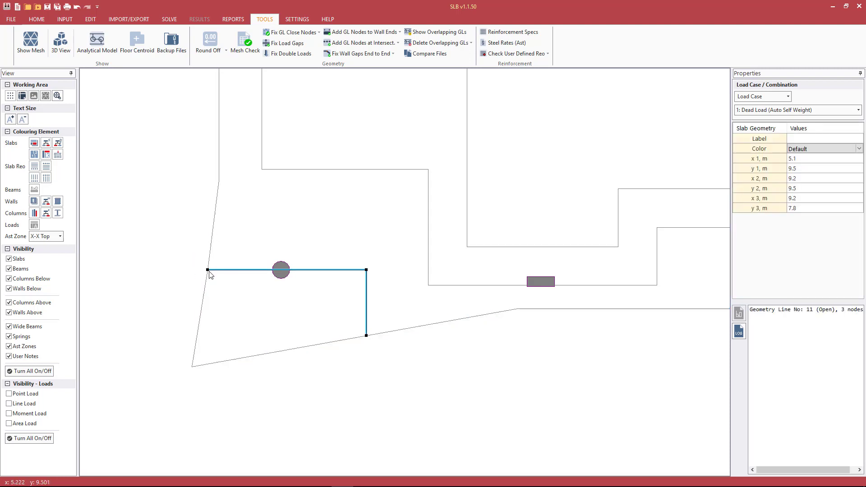
{"action": "left_click", "coordinate": [209, 277]}
{"action": "left_click", "coordinate": [162, 91]}
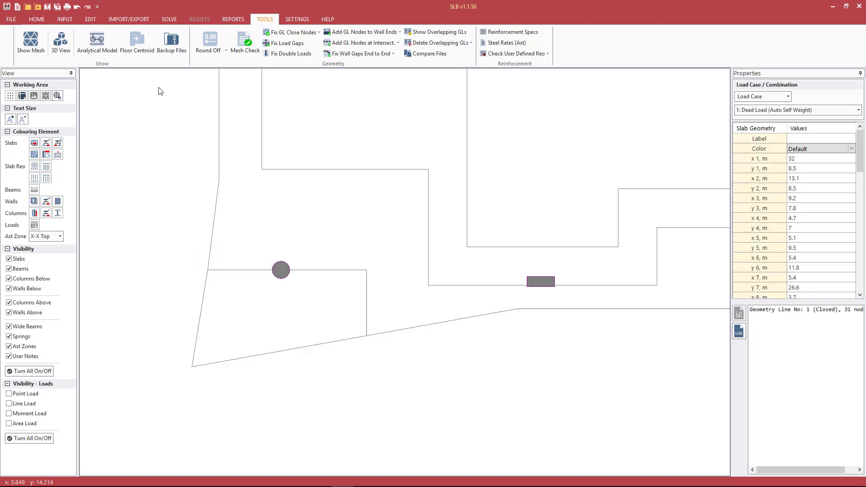
- Fit the whole floor in view, generate the finite element mesh with a 1.0 m sub-division, and close the mesh report
{"action": "left_click", "coordinate": [36, 19]}
{"action": "left_click", "coordinate": [266, 40]}
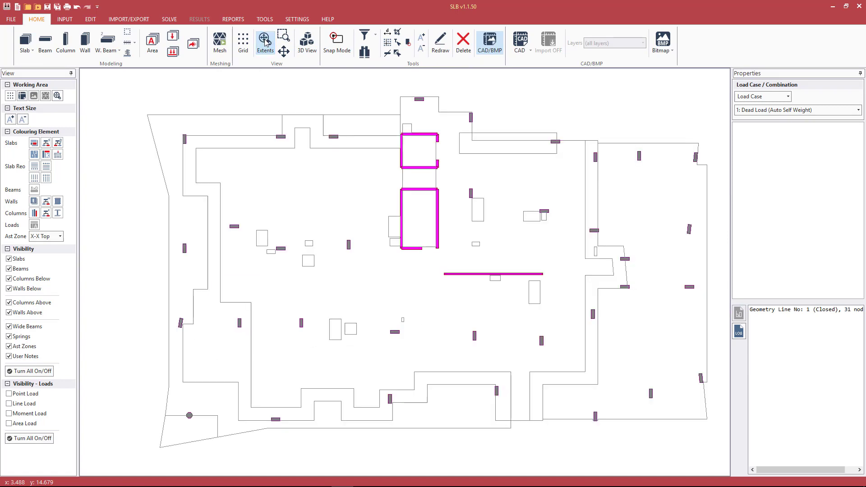
{"action": "key", "text": "ctrl+m"}
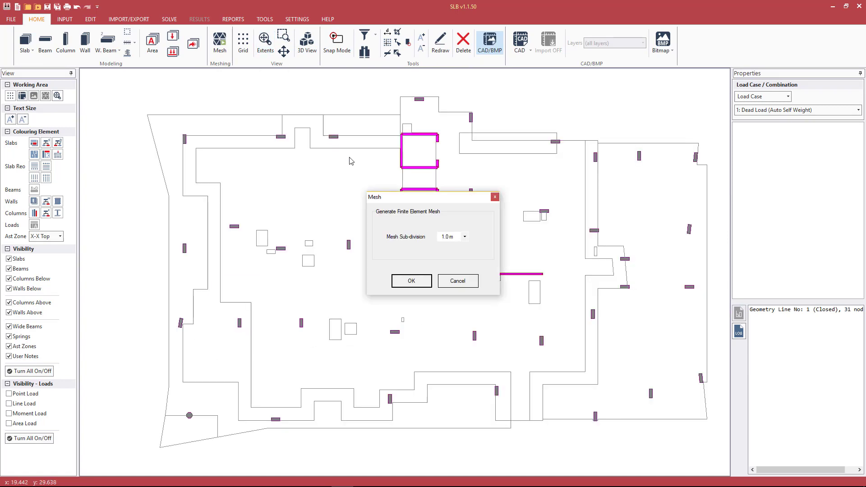
{"action": "key", "text": "Return"}
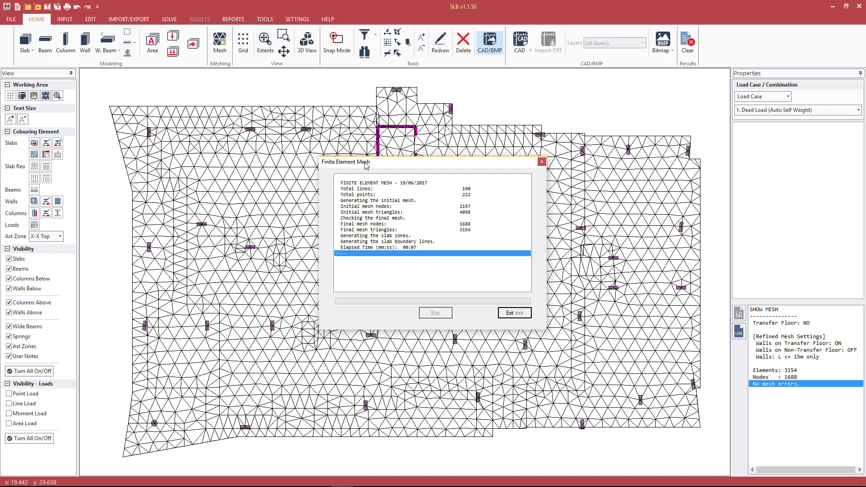
{"action": "left_click", "coordinate": [522, 313]}
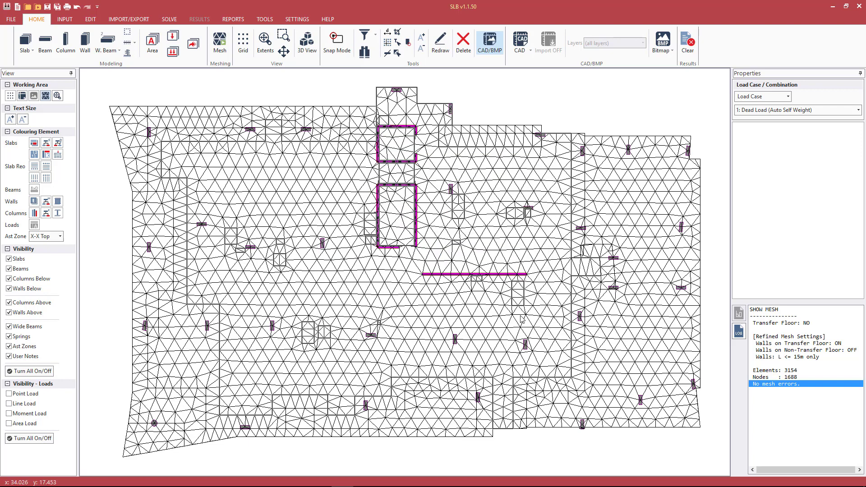